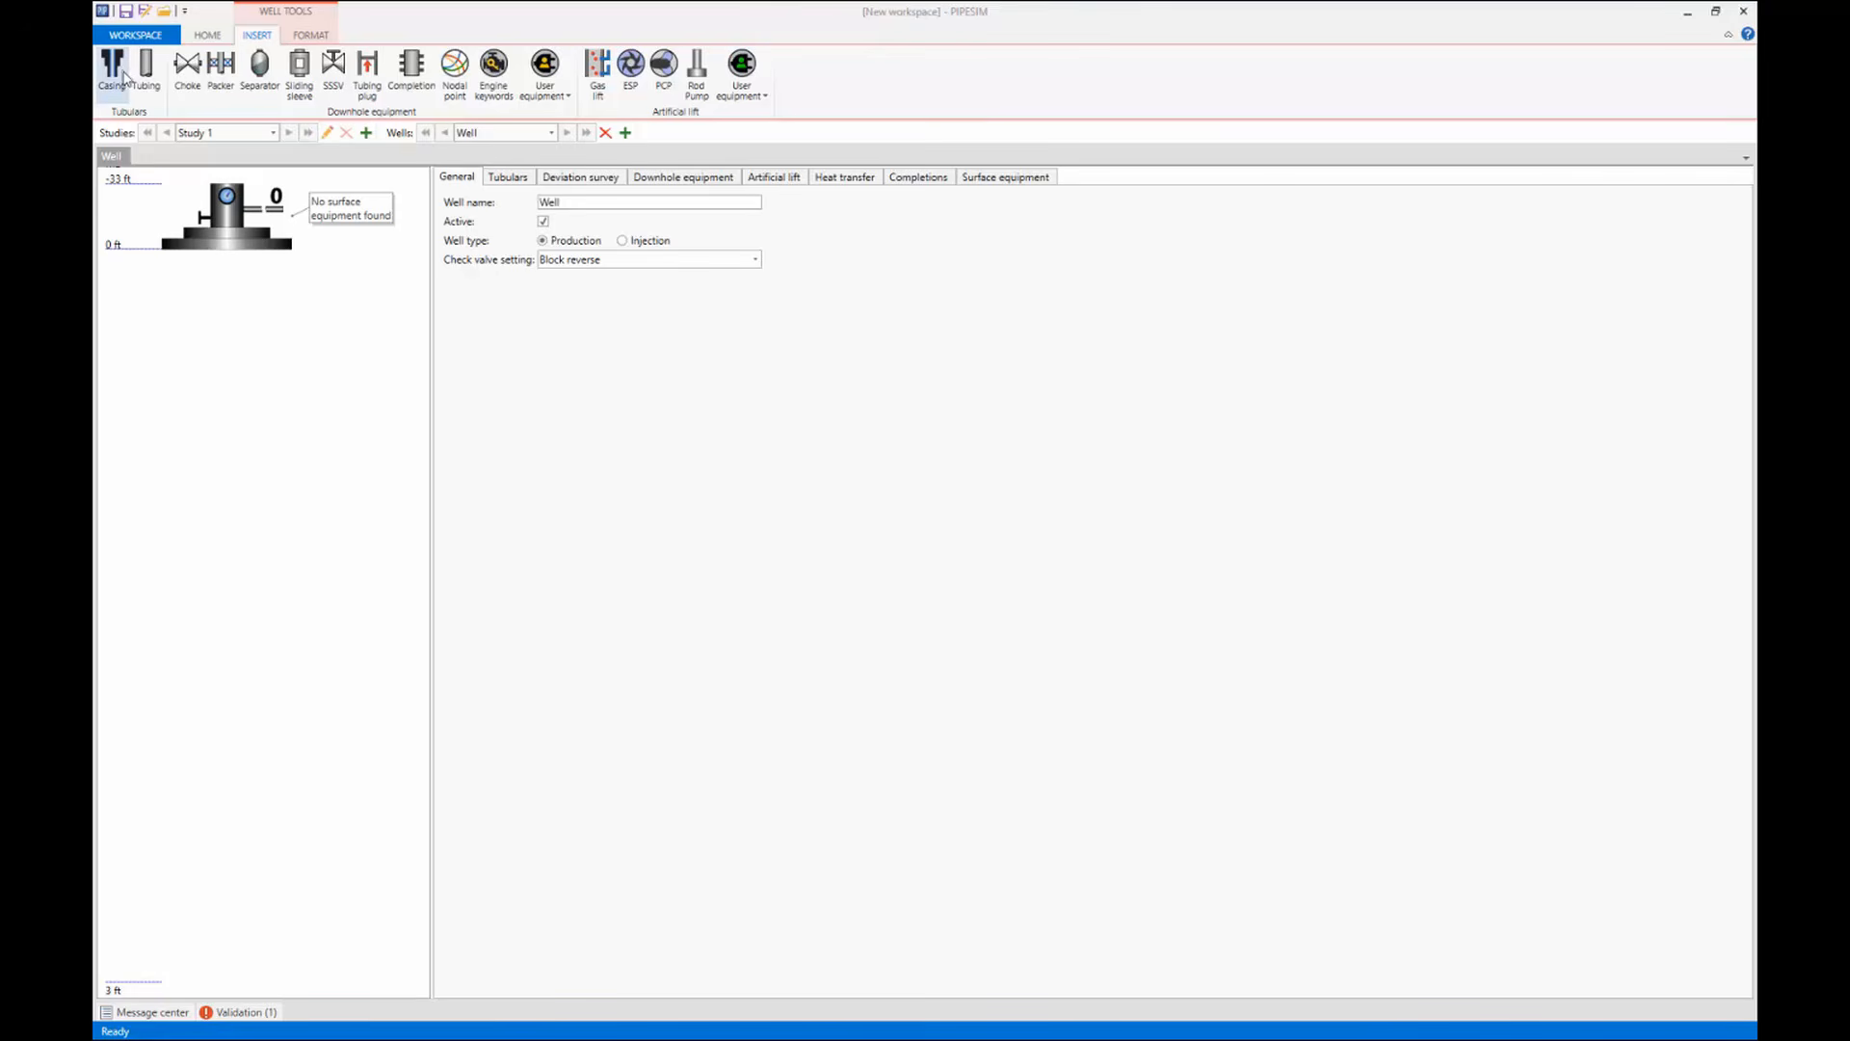
Add a casing to the well, use the detailed tubular mode, and set the casing's bottom depth to 8500 ft.
left_click_drag(120, 67, 296, 253)
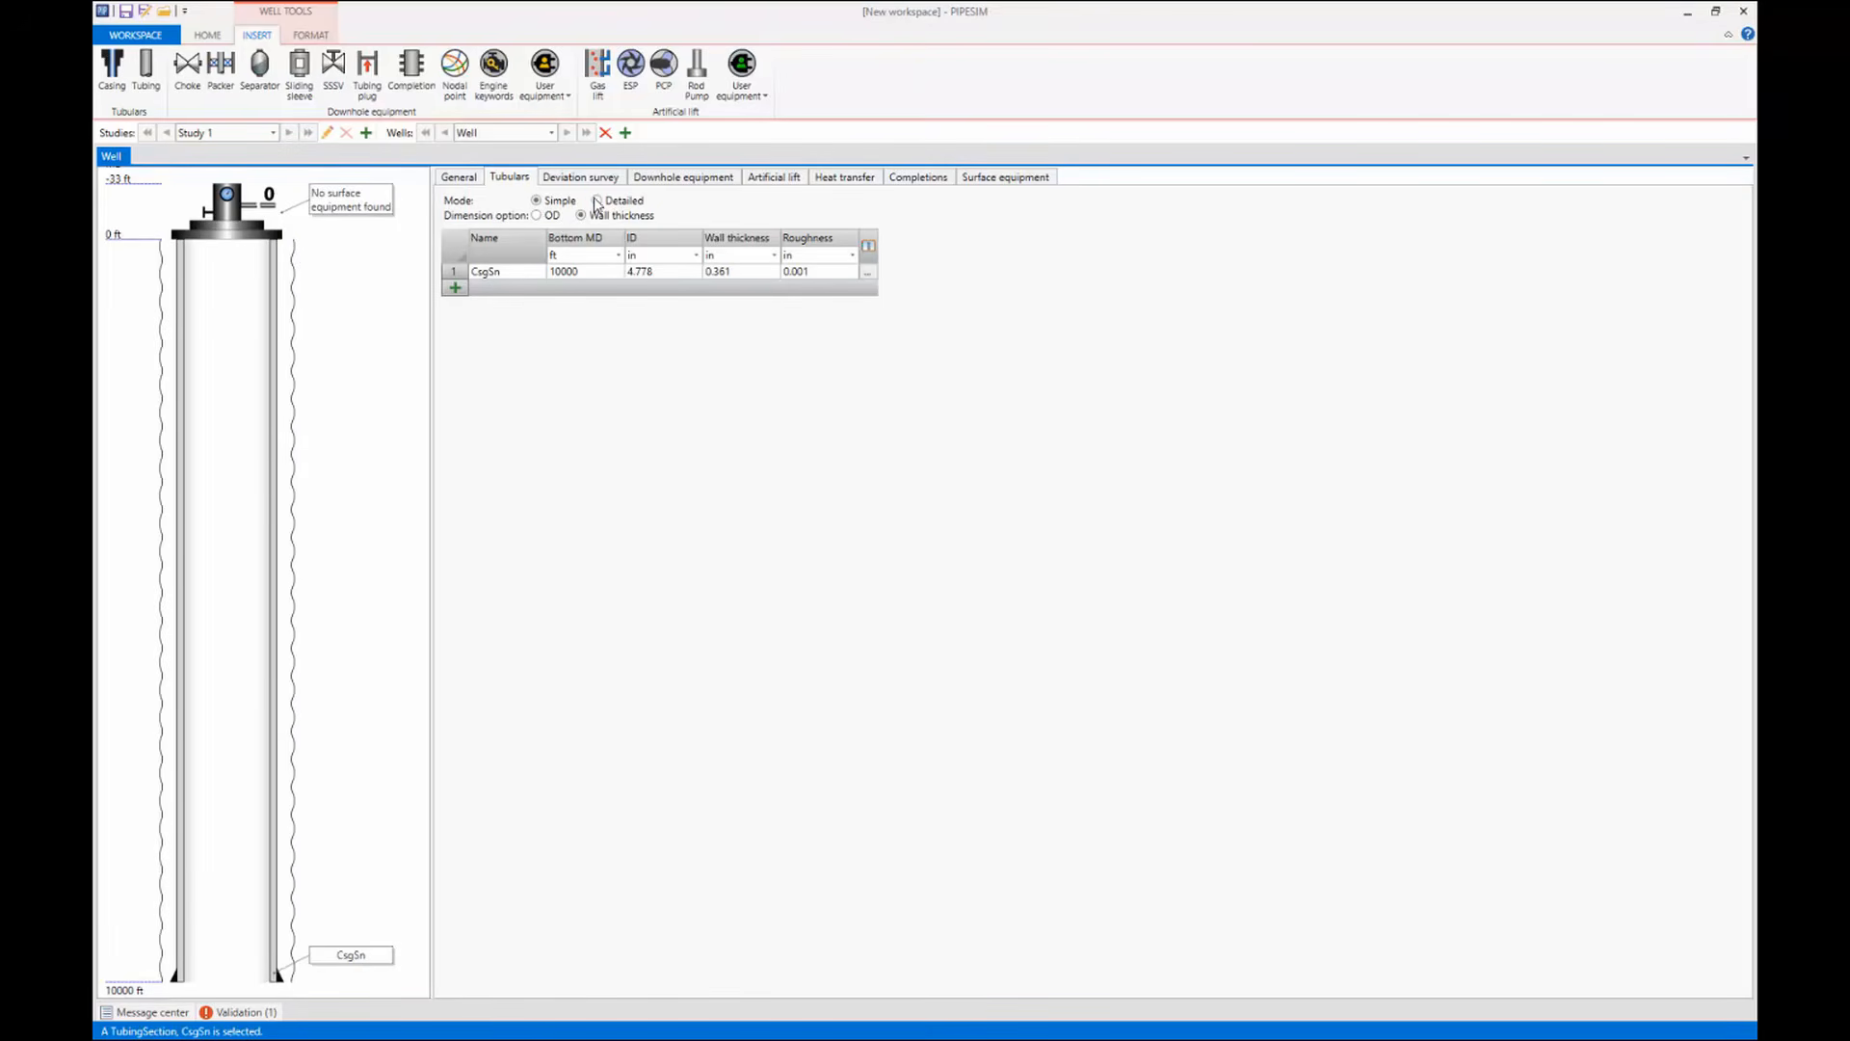
left_click(597, 200)
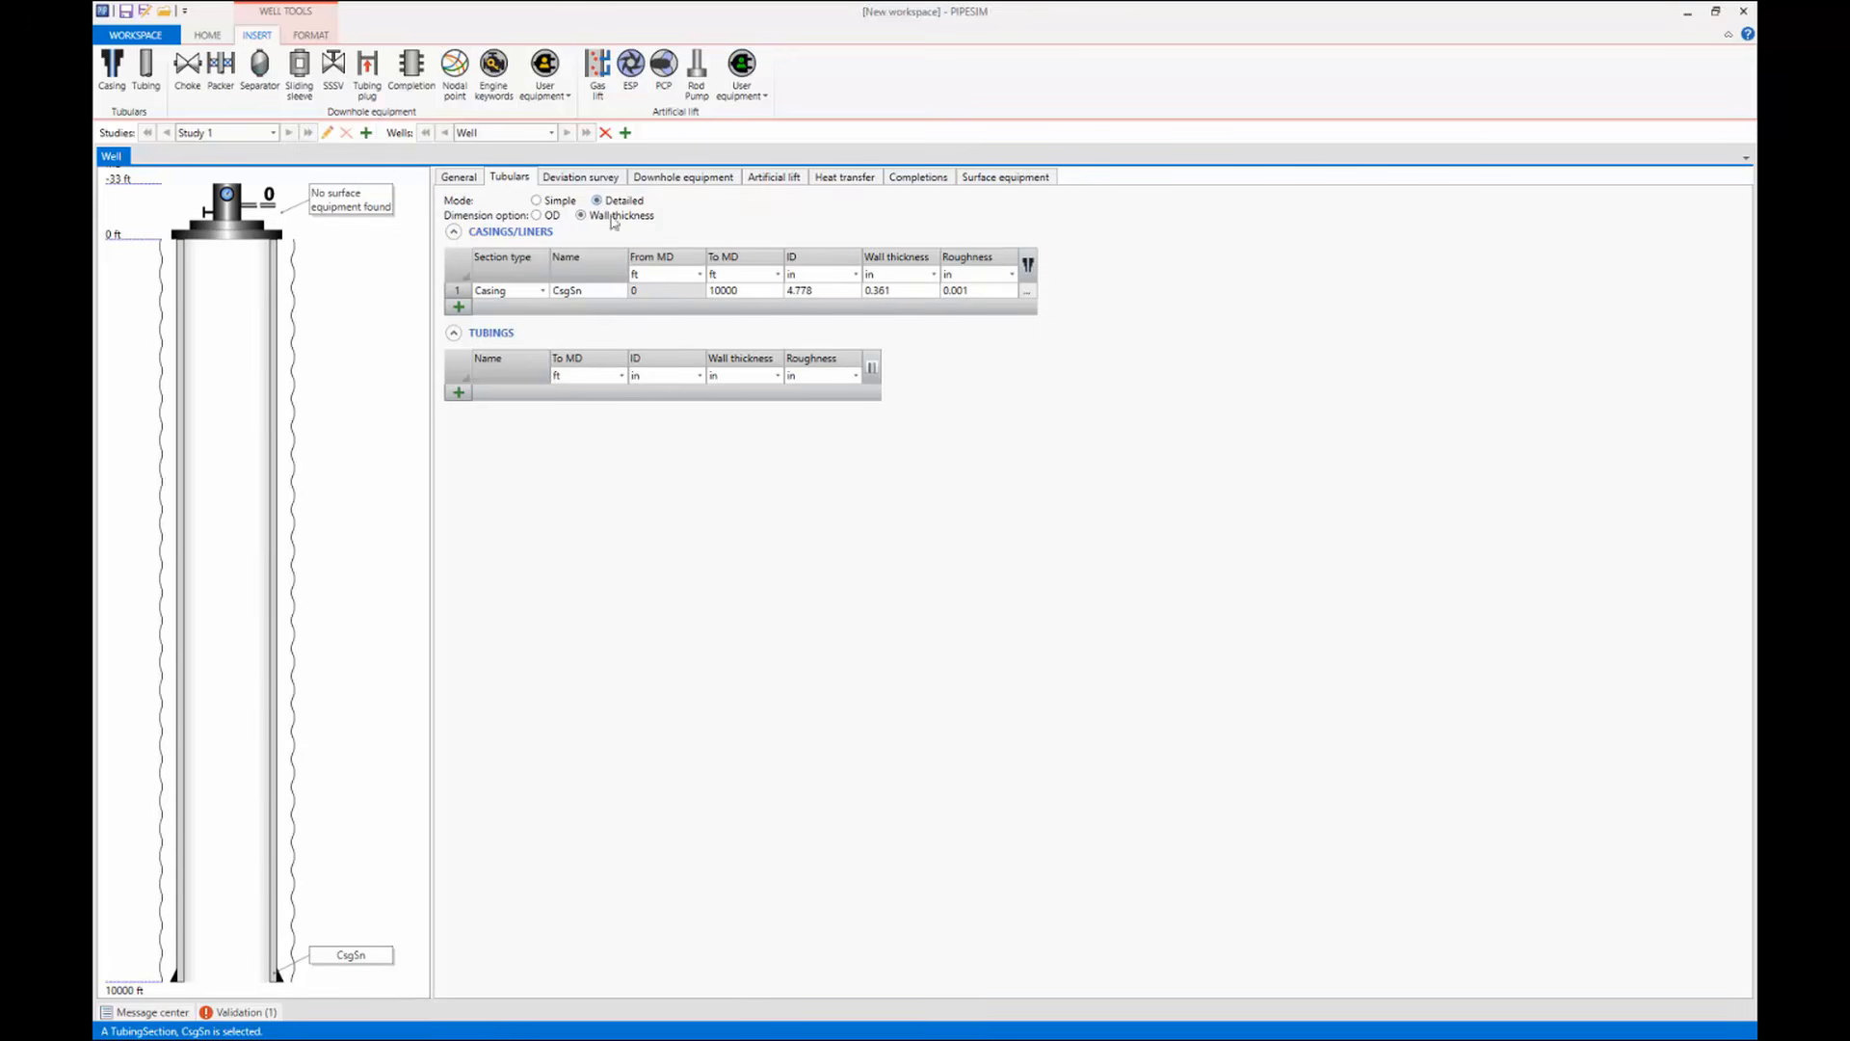
left_click(729, 293)
type("8500")
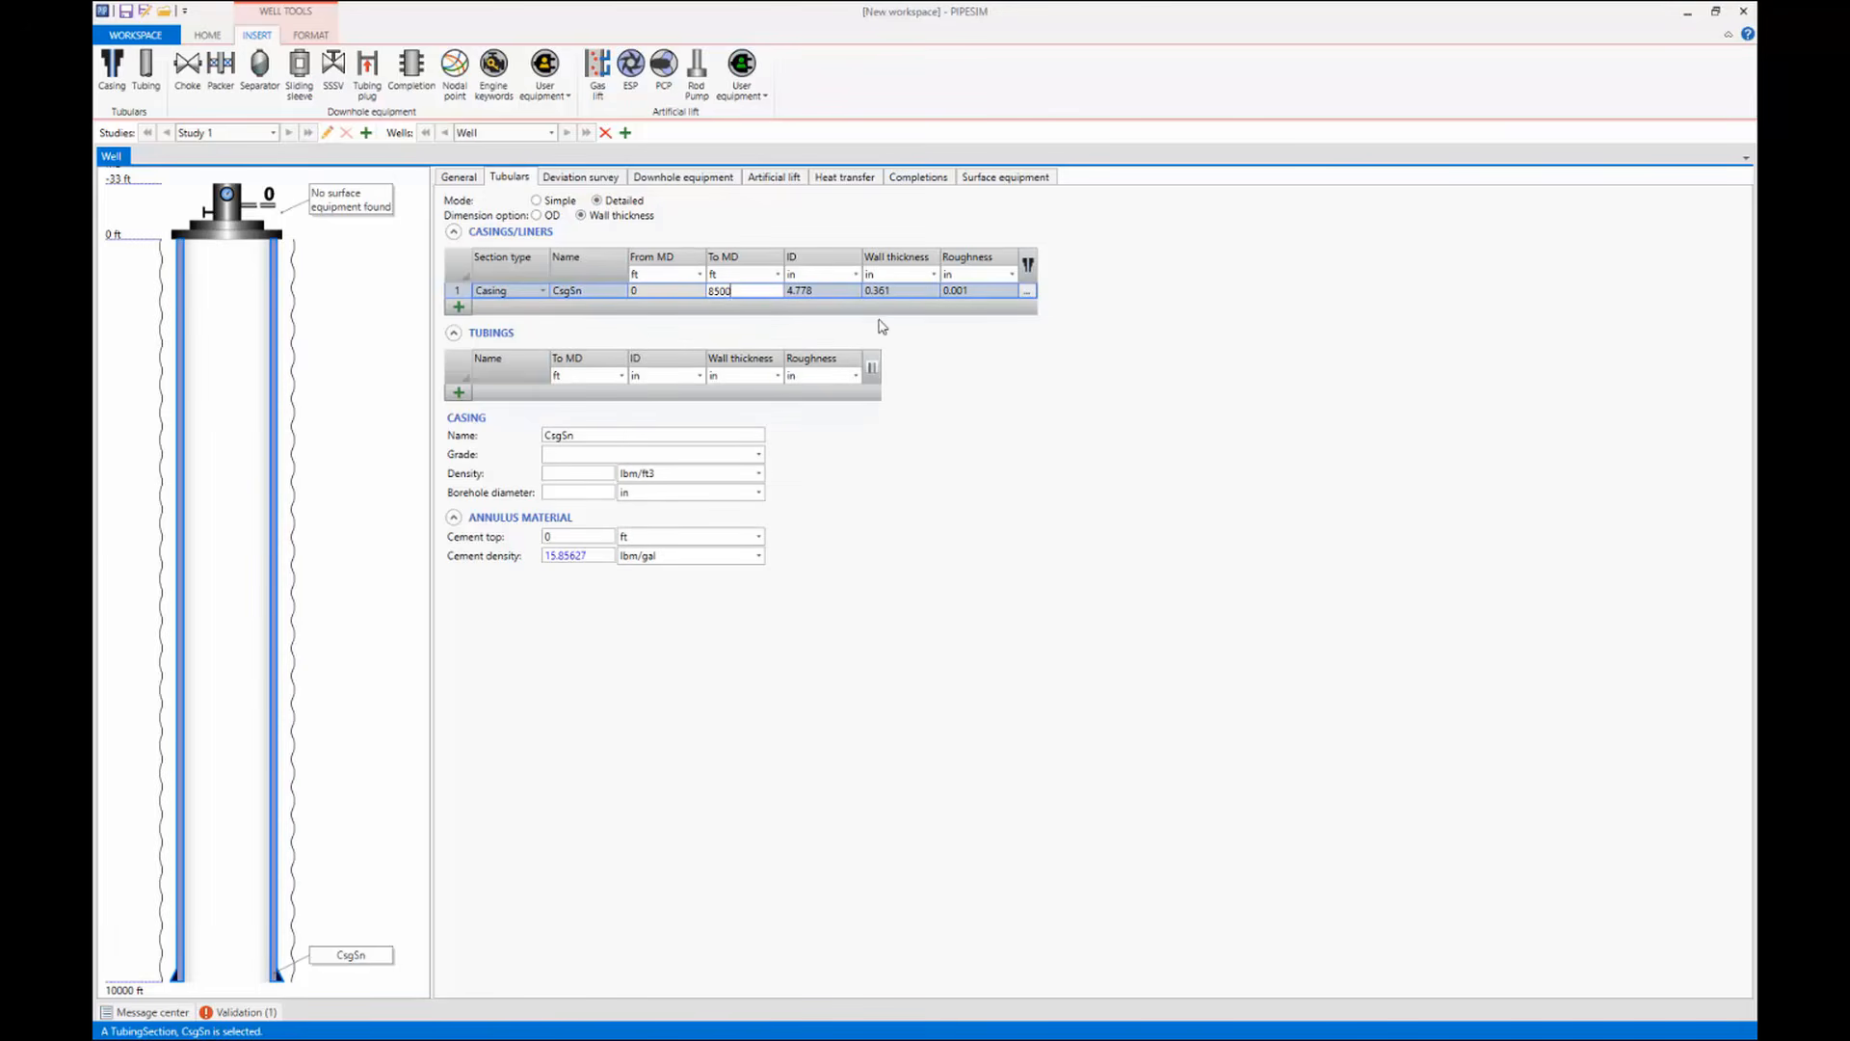
Assign the casing the API catalog entry with 7 in OD, 35 lbm/ft weight and grade L80.
left_click(1027, 290)
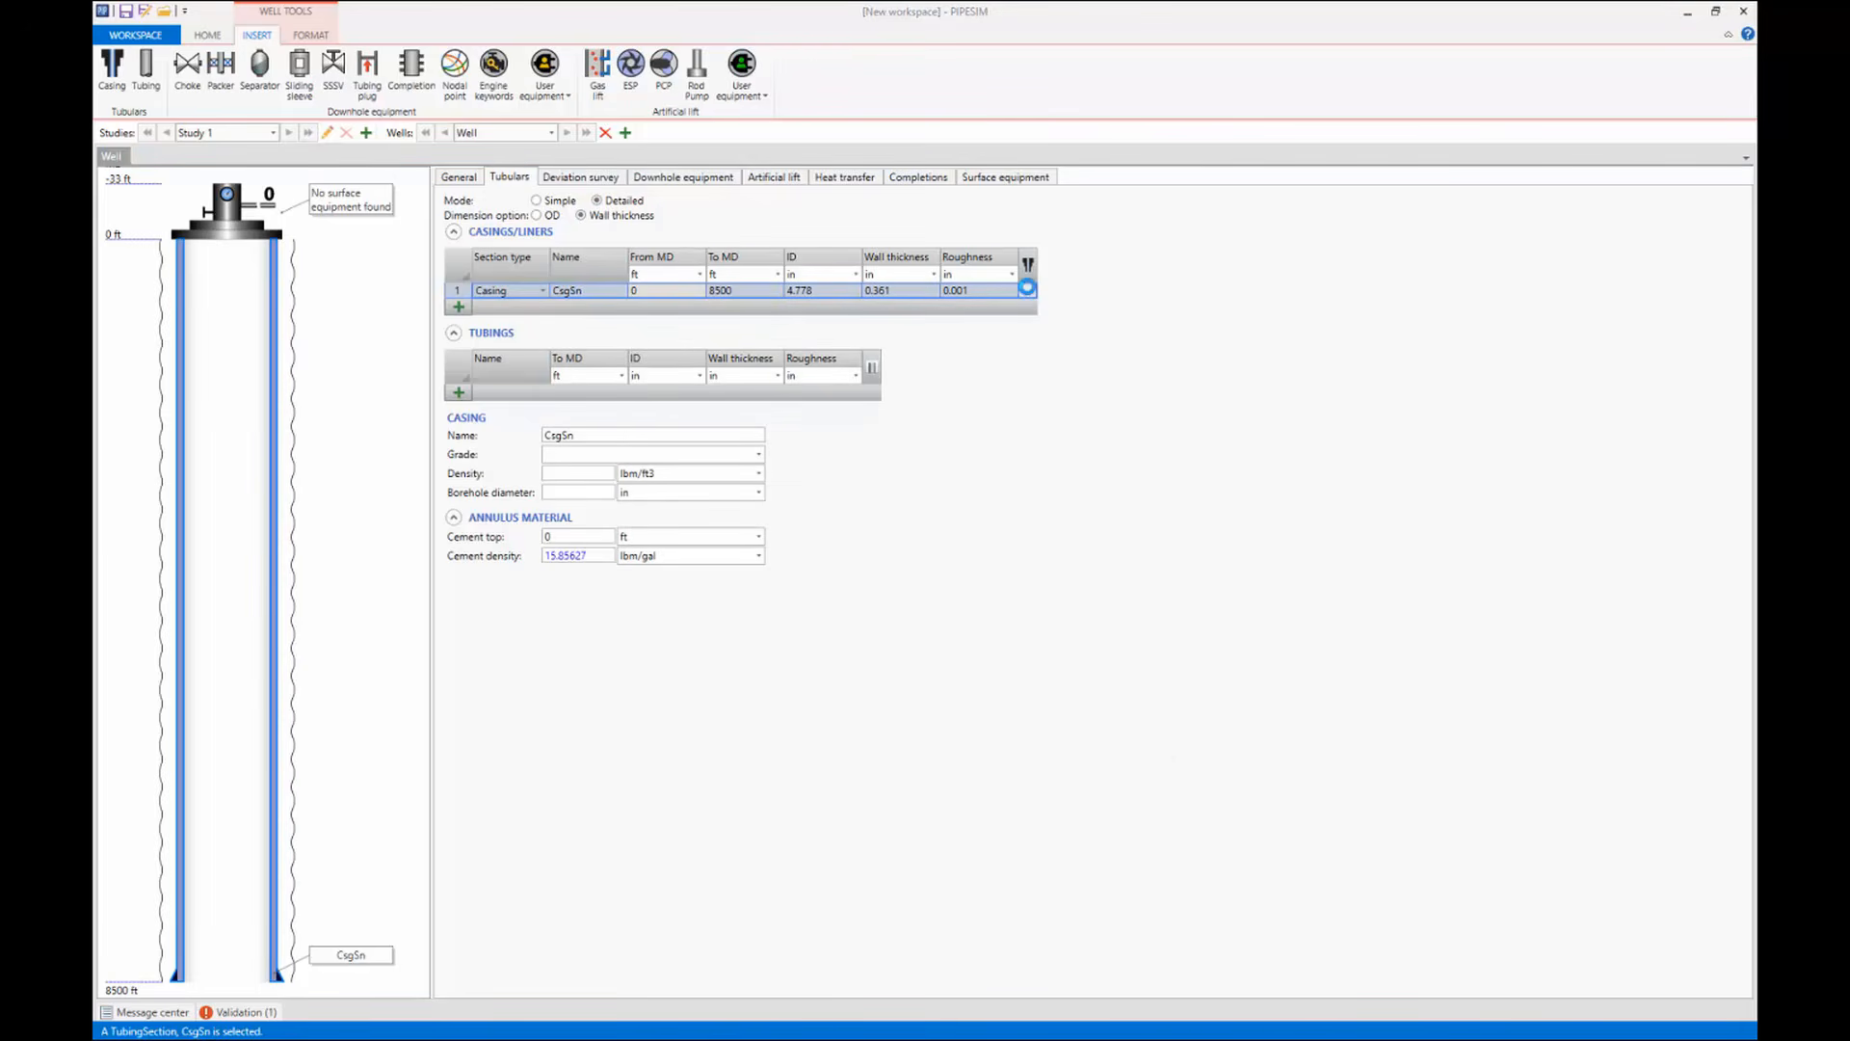
left_click(797, 337)
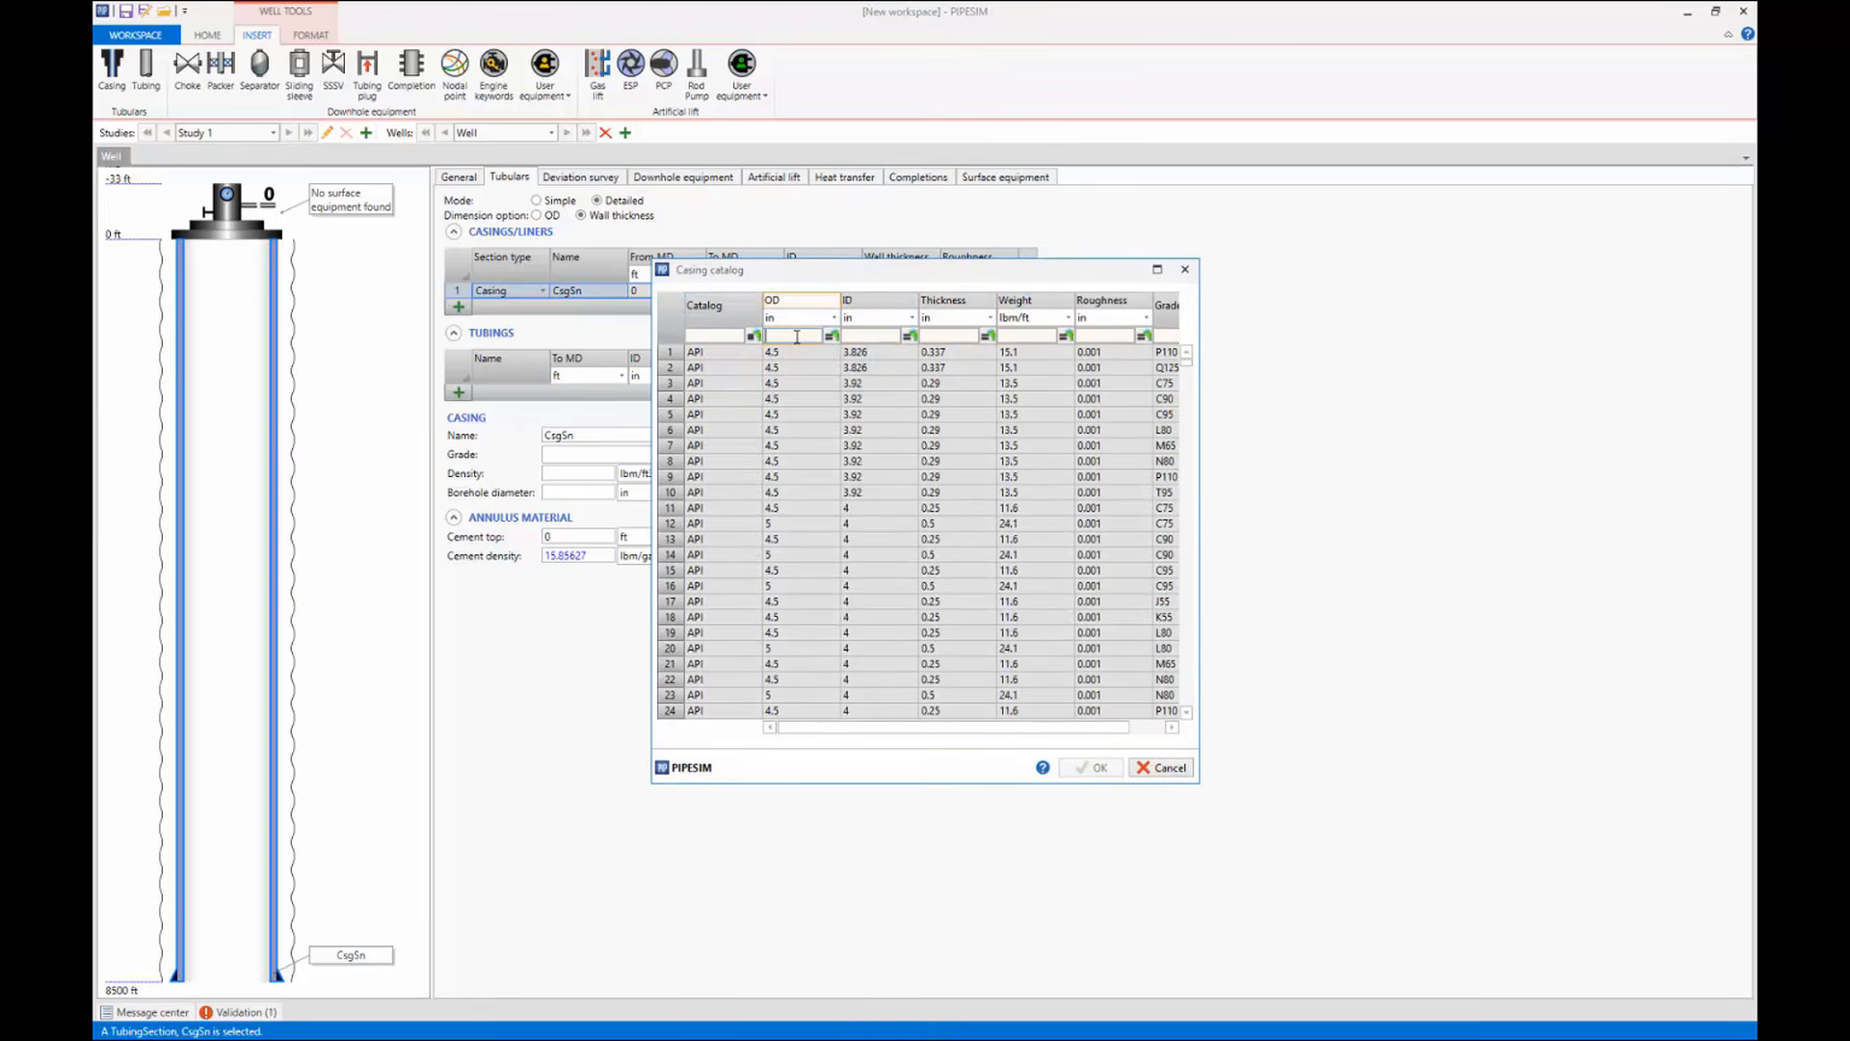
type("7")
left_click(1022, 335)
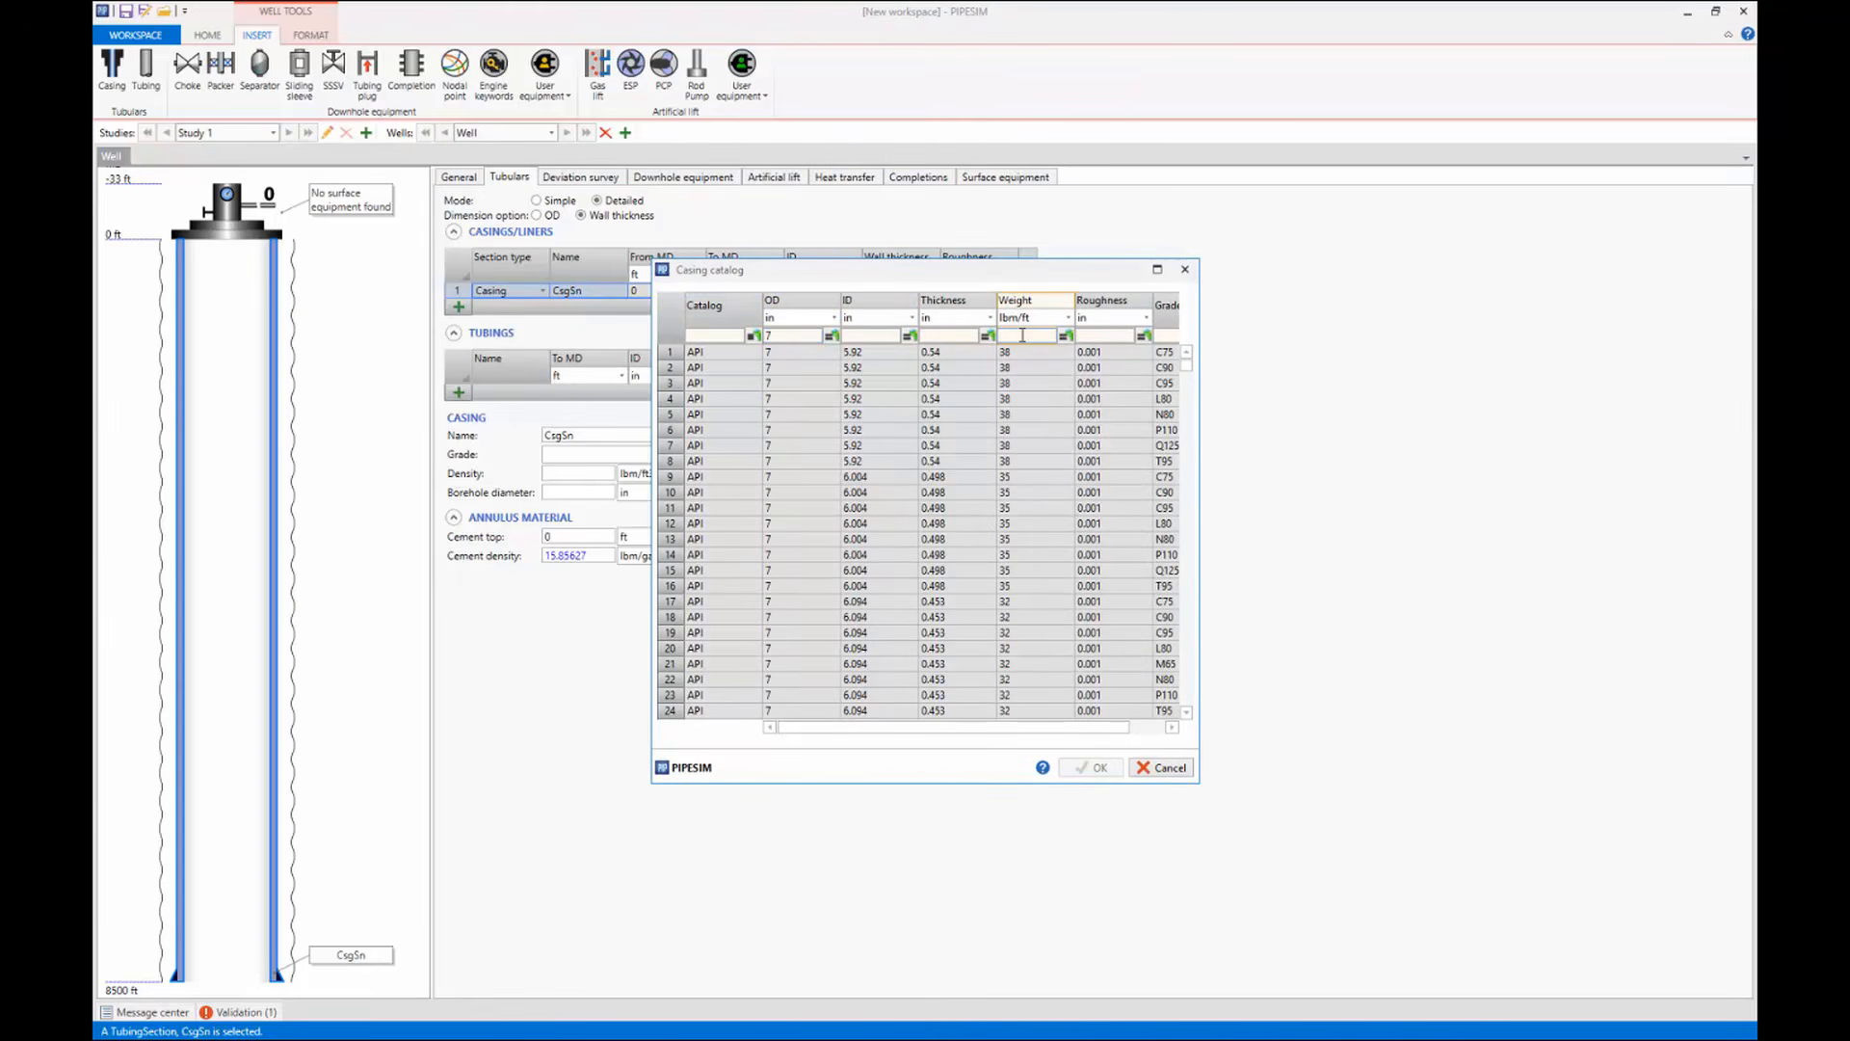
type("35")
left_click(1132, 401)
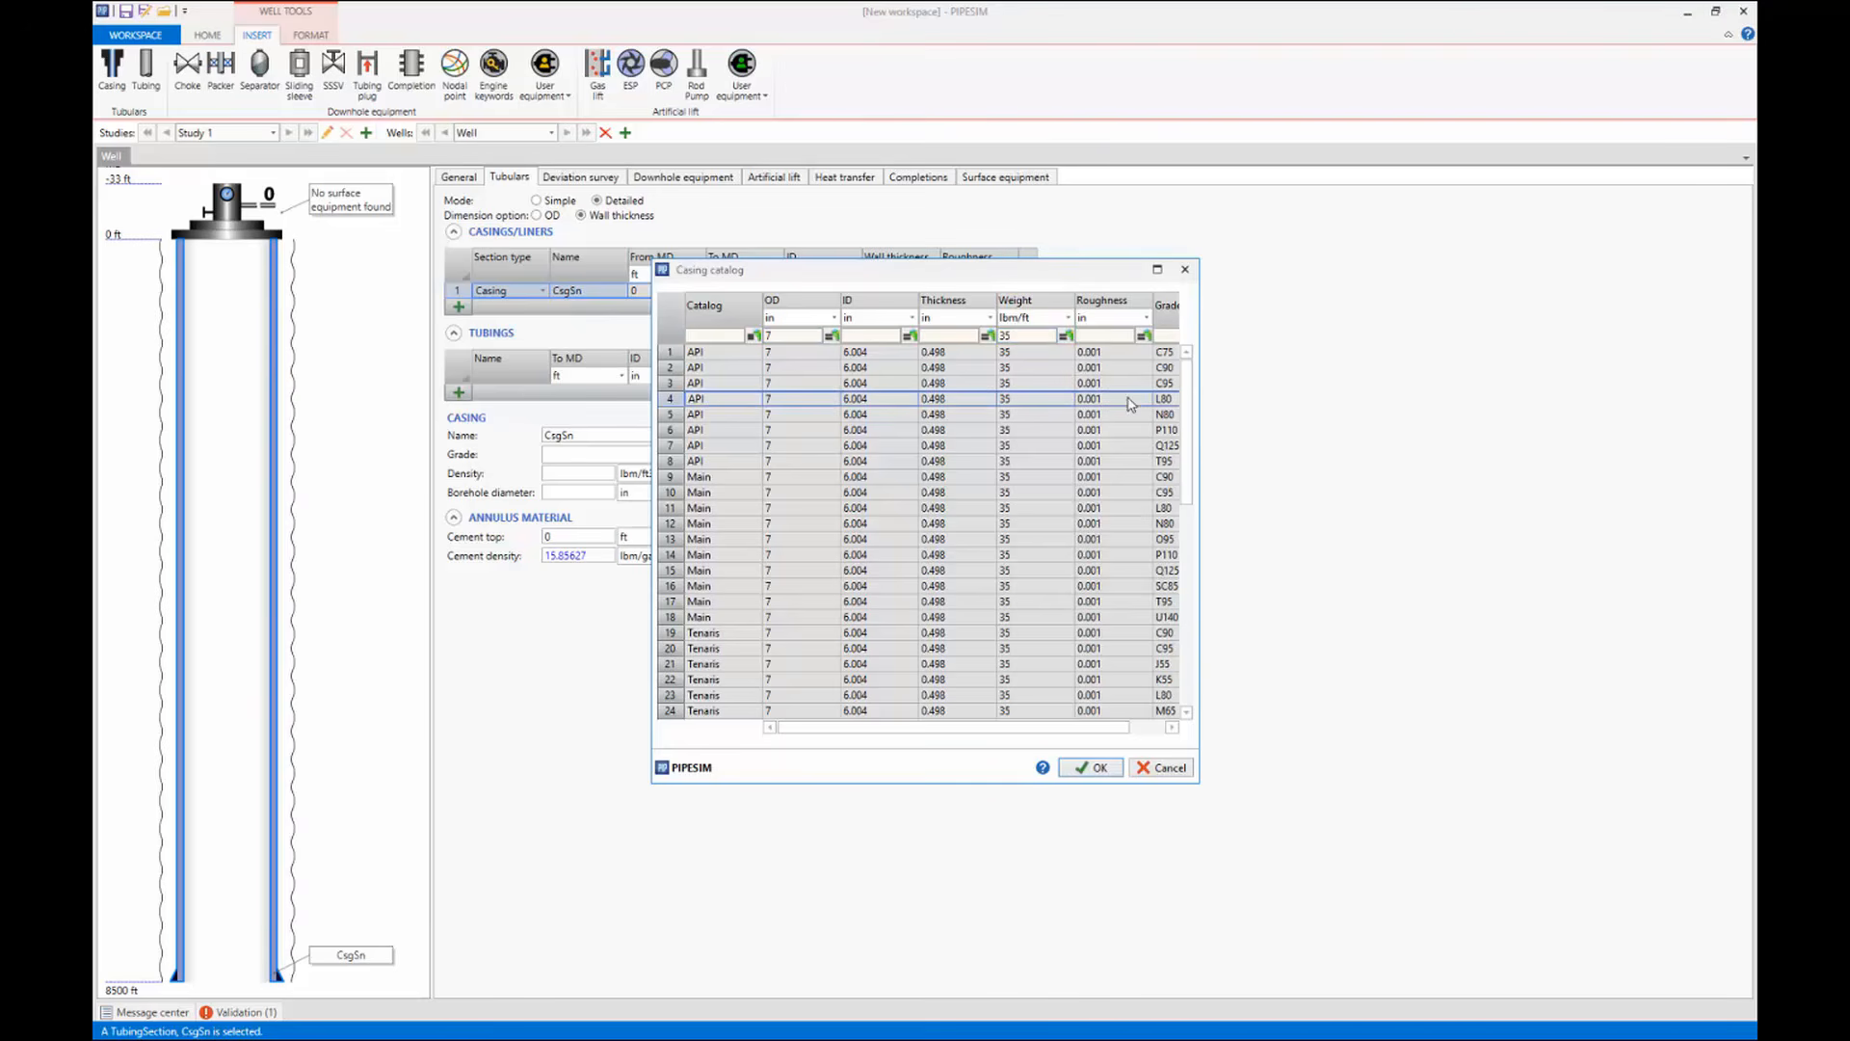
left_click(1097, 767)
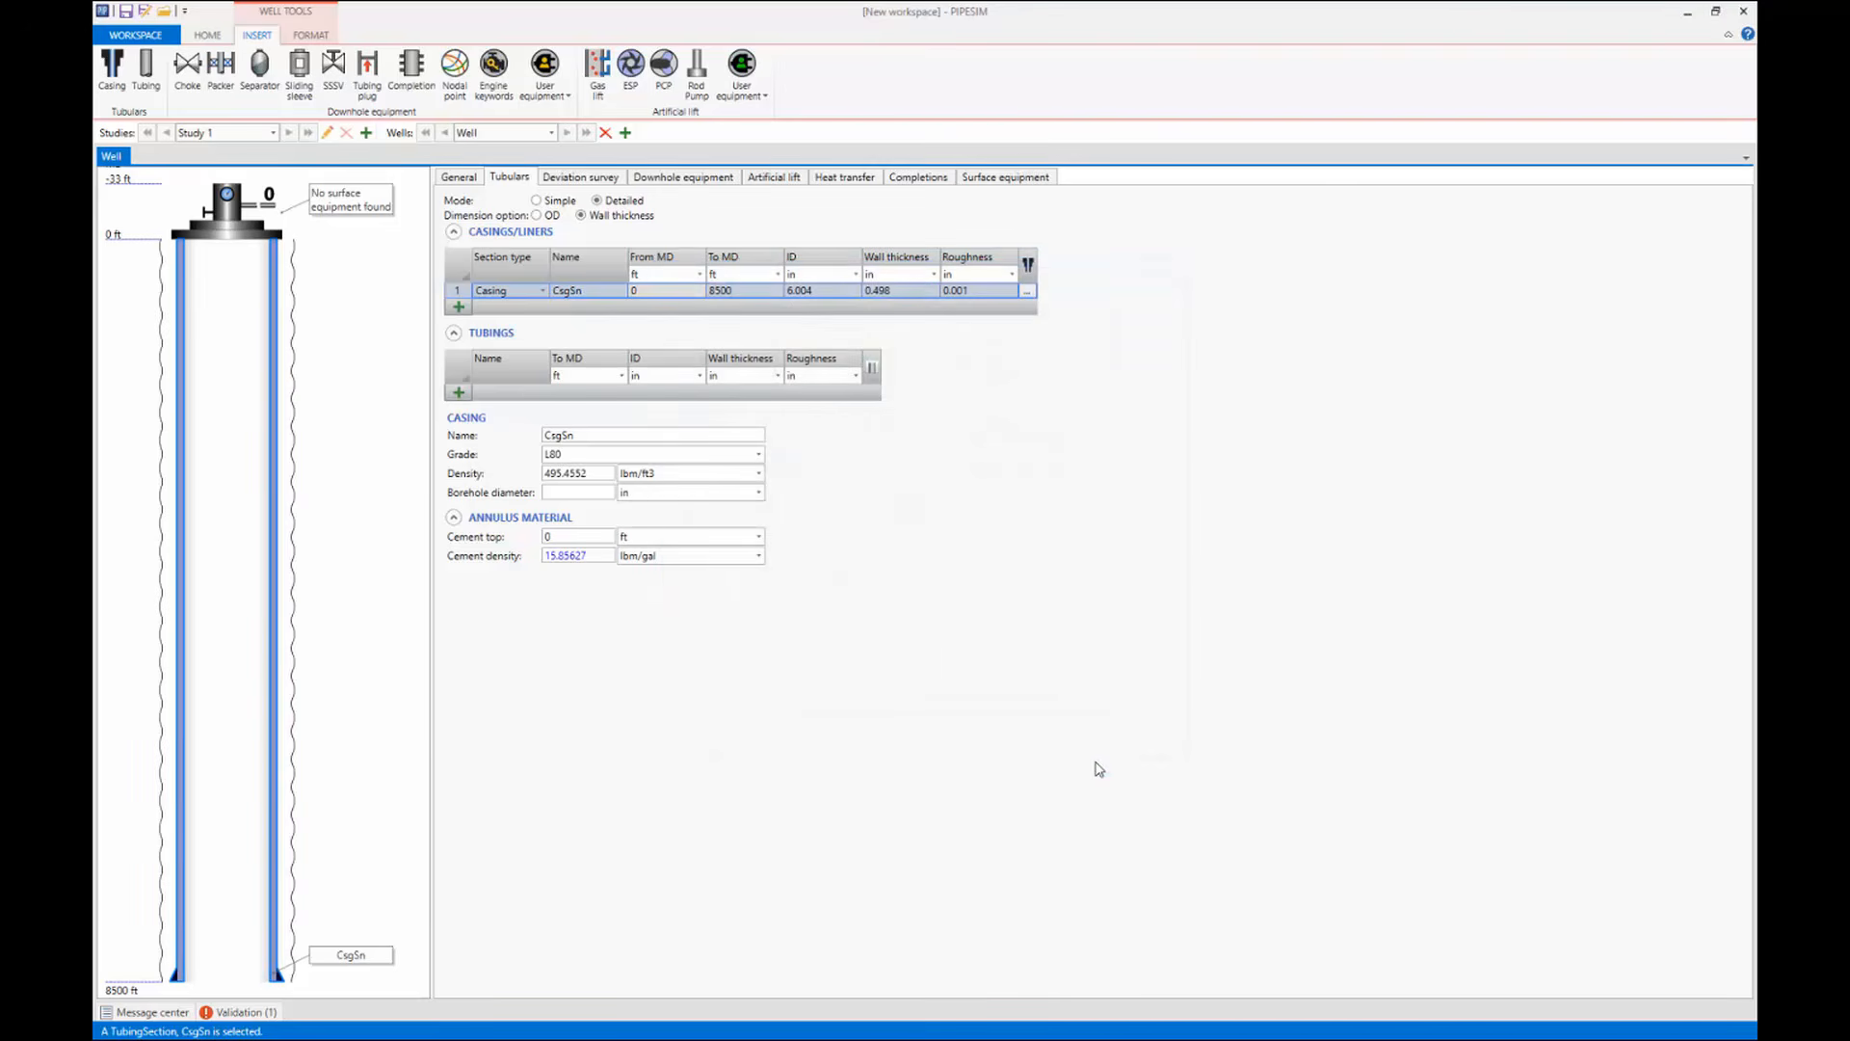
Set the casing's borehole diameter to 8.5 in.
left_click(577, 490)
type("8.5")
left_click(590, 537)
Add a tubing string to the well and set its bottom depth to 8200 ft.
left_click(460, 394)
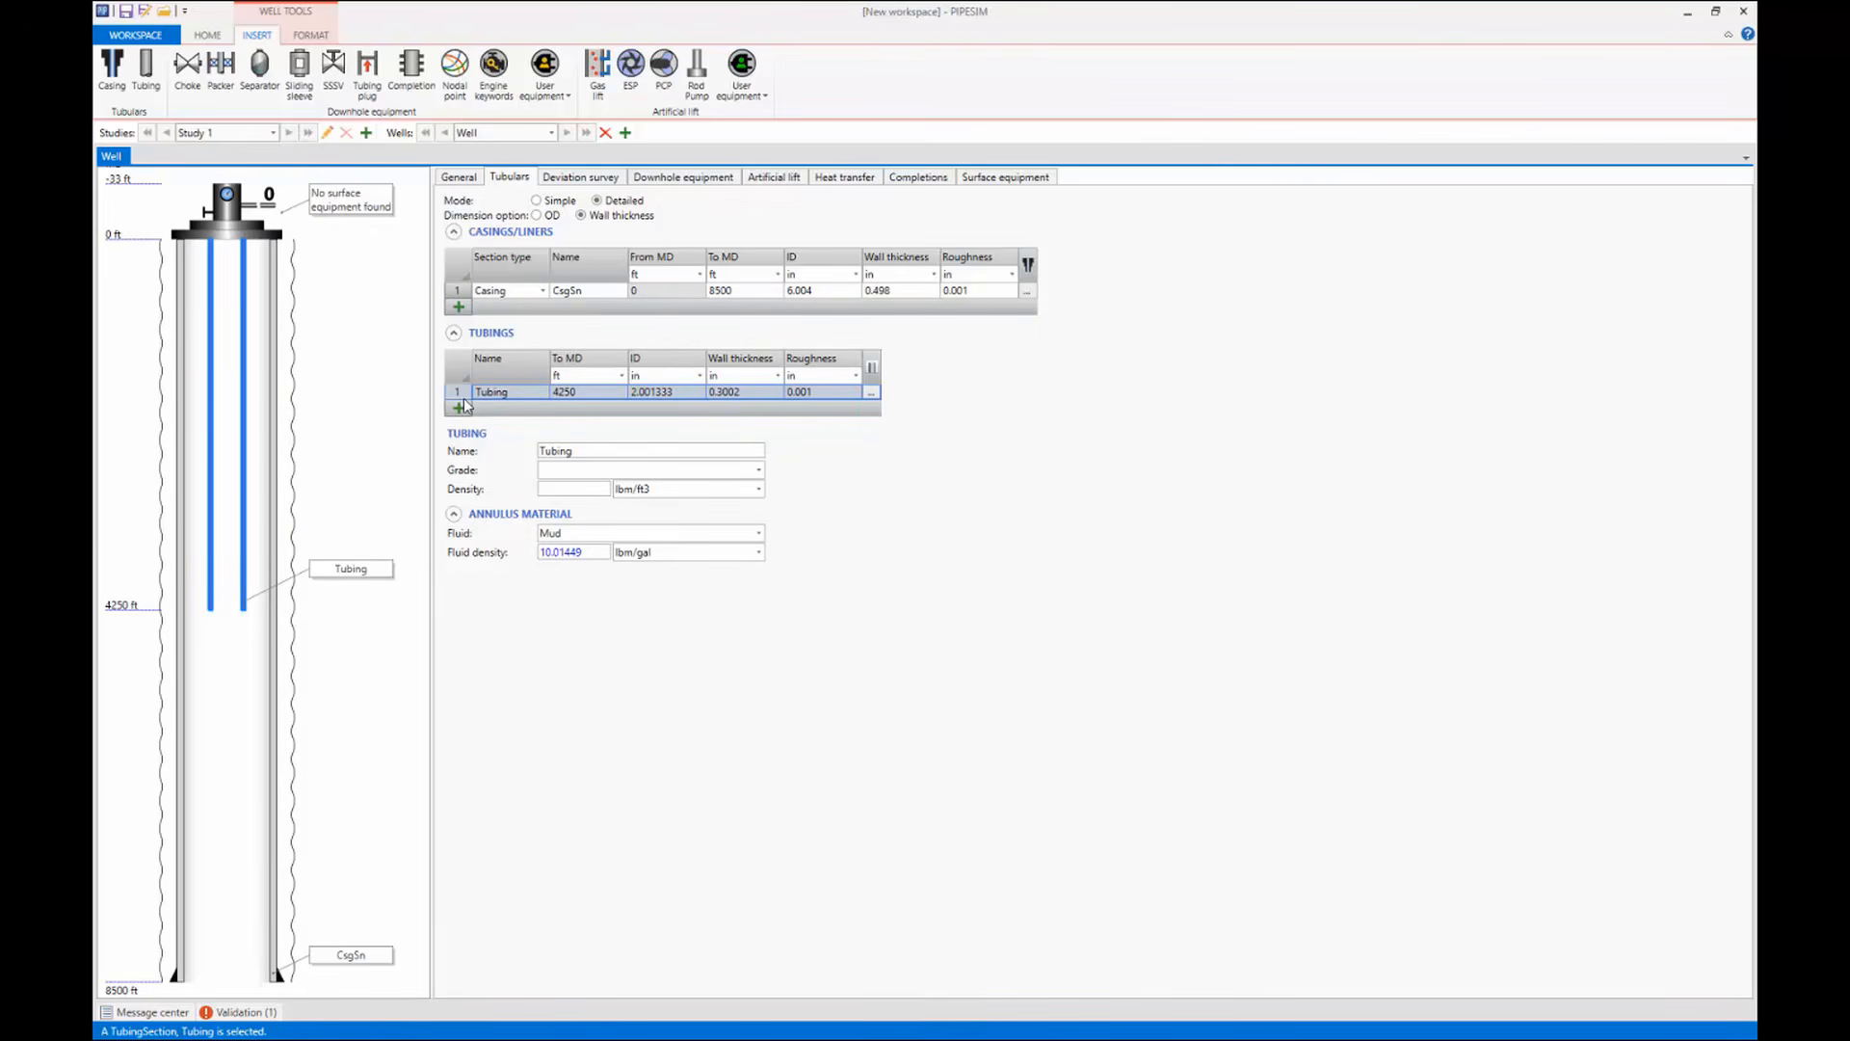
left_click(565, 395)
key("BackSpace")
key("BackSpace")
key("BackSpace")
key("BackSpace")
type("8200")
Set the tubing's inner diameter to 2.441 in and its wall thickness to 0.217 in.
left_click(638, 396)
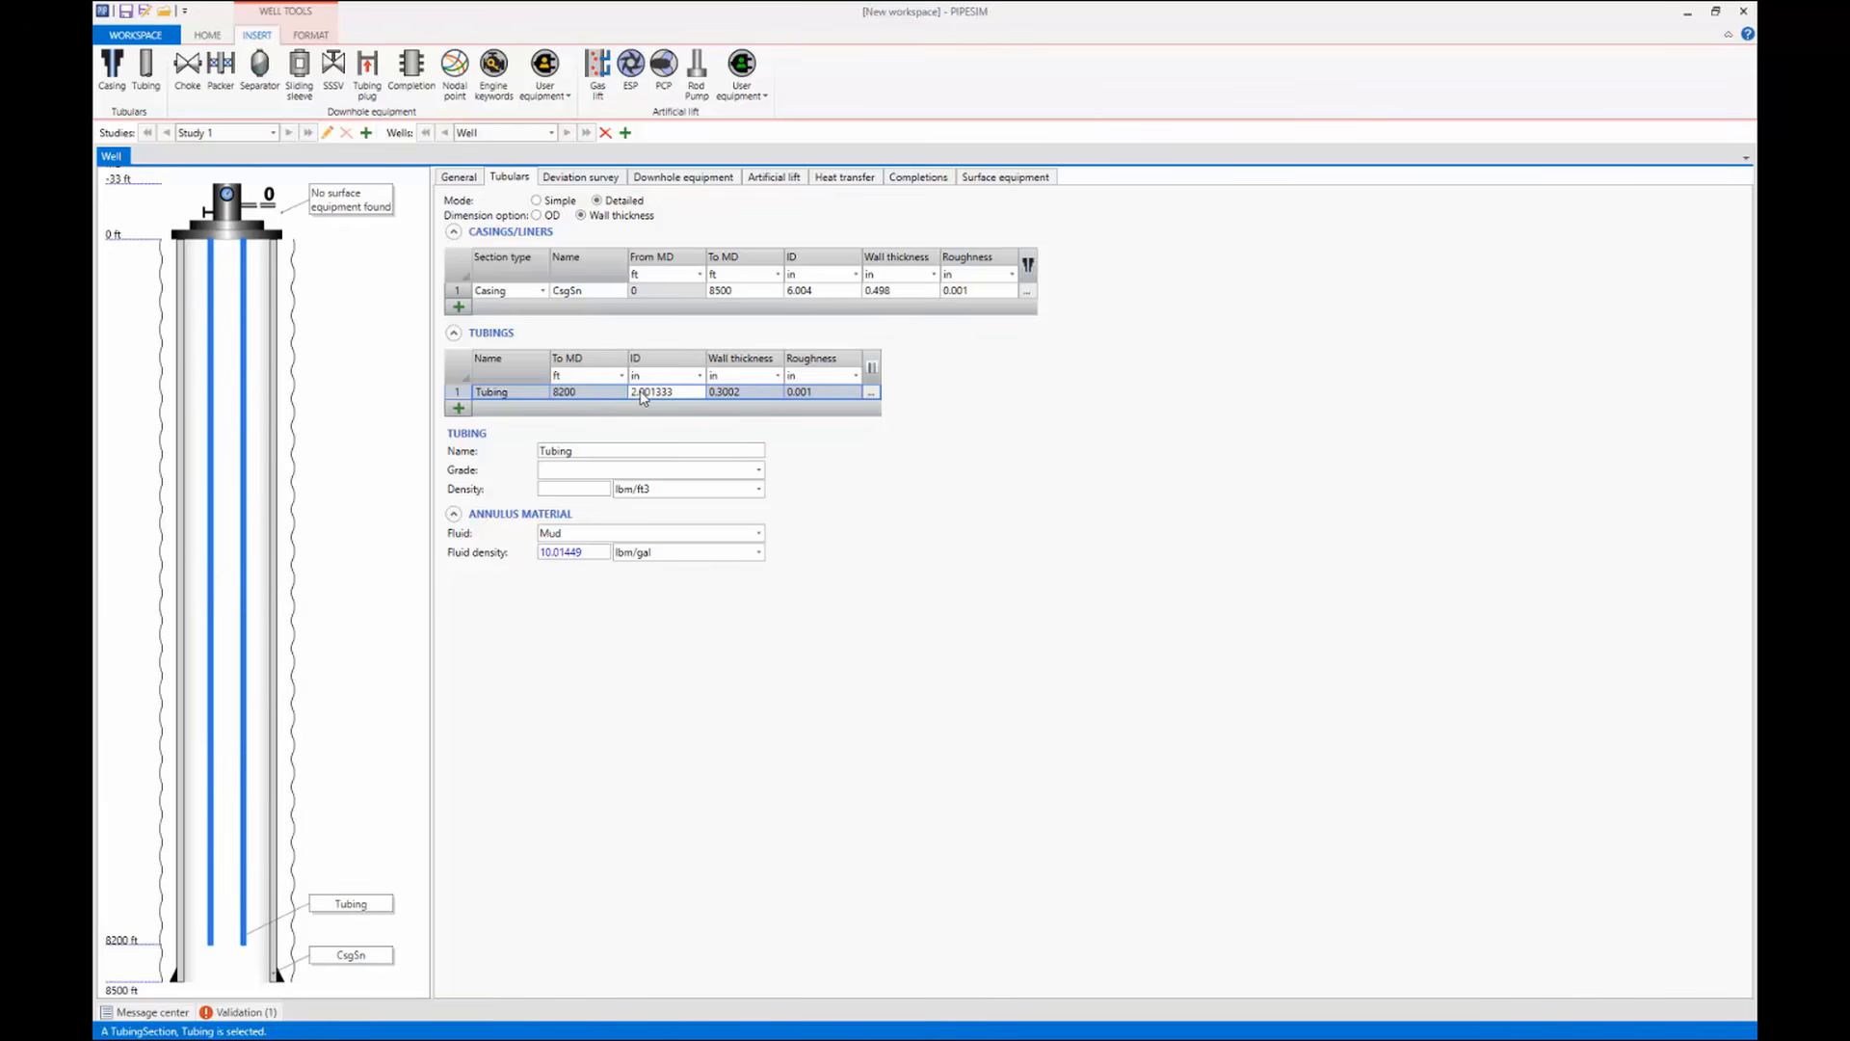
type("2.441")
left_click(734, 398)
type("0.217")
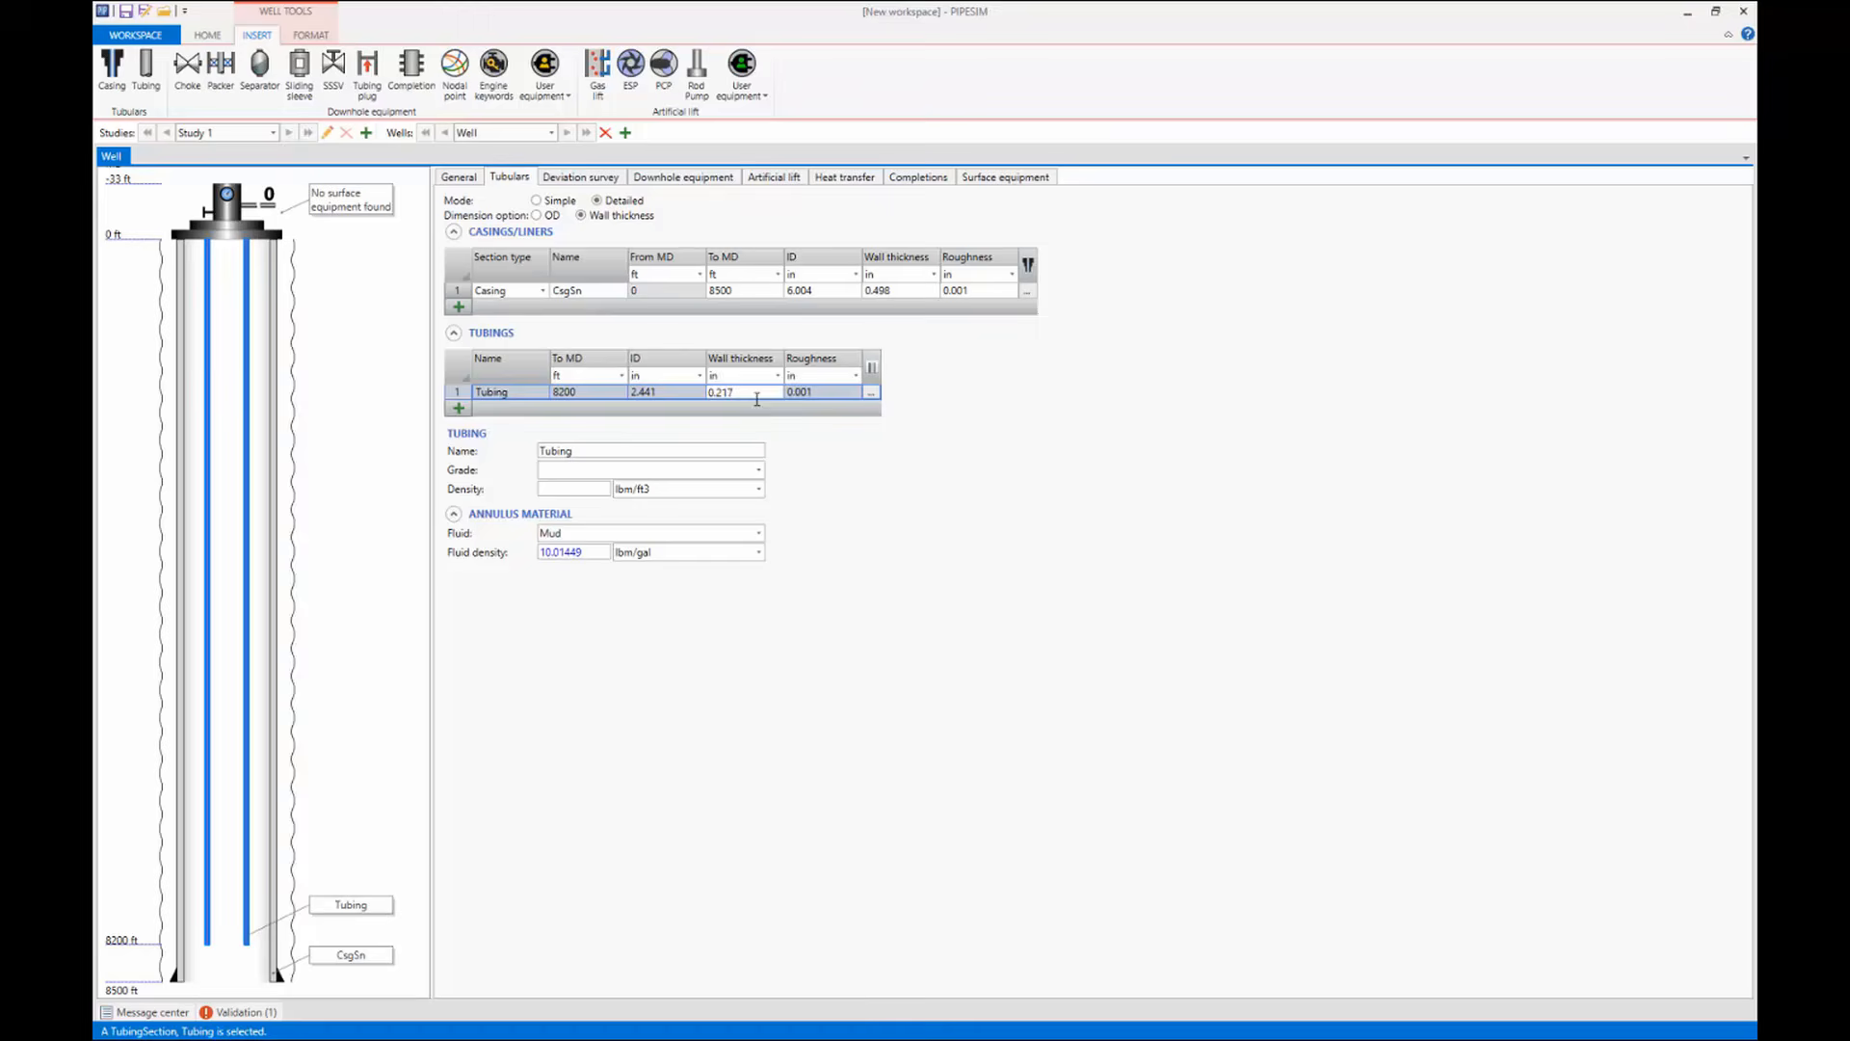
left_click(828, 393)
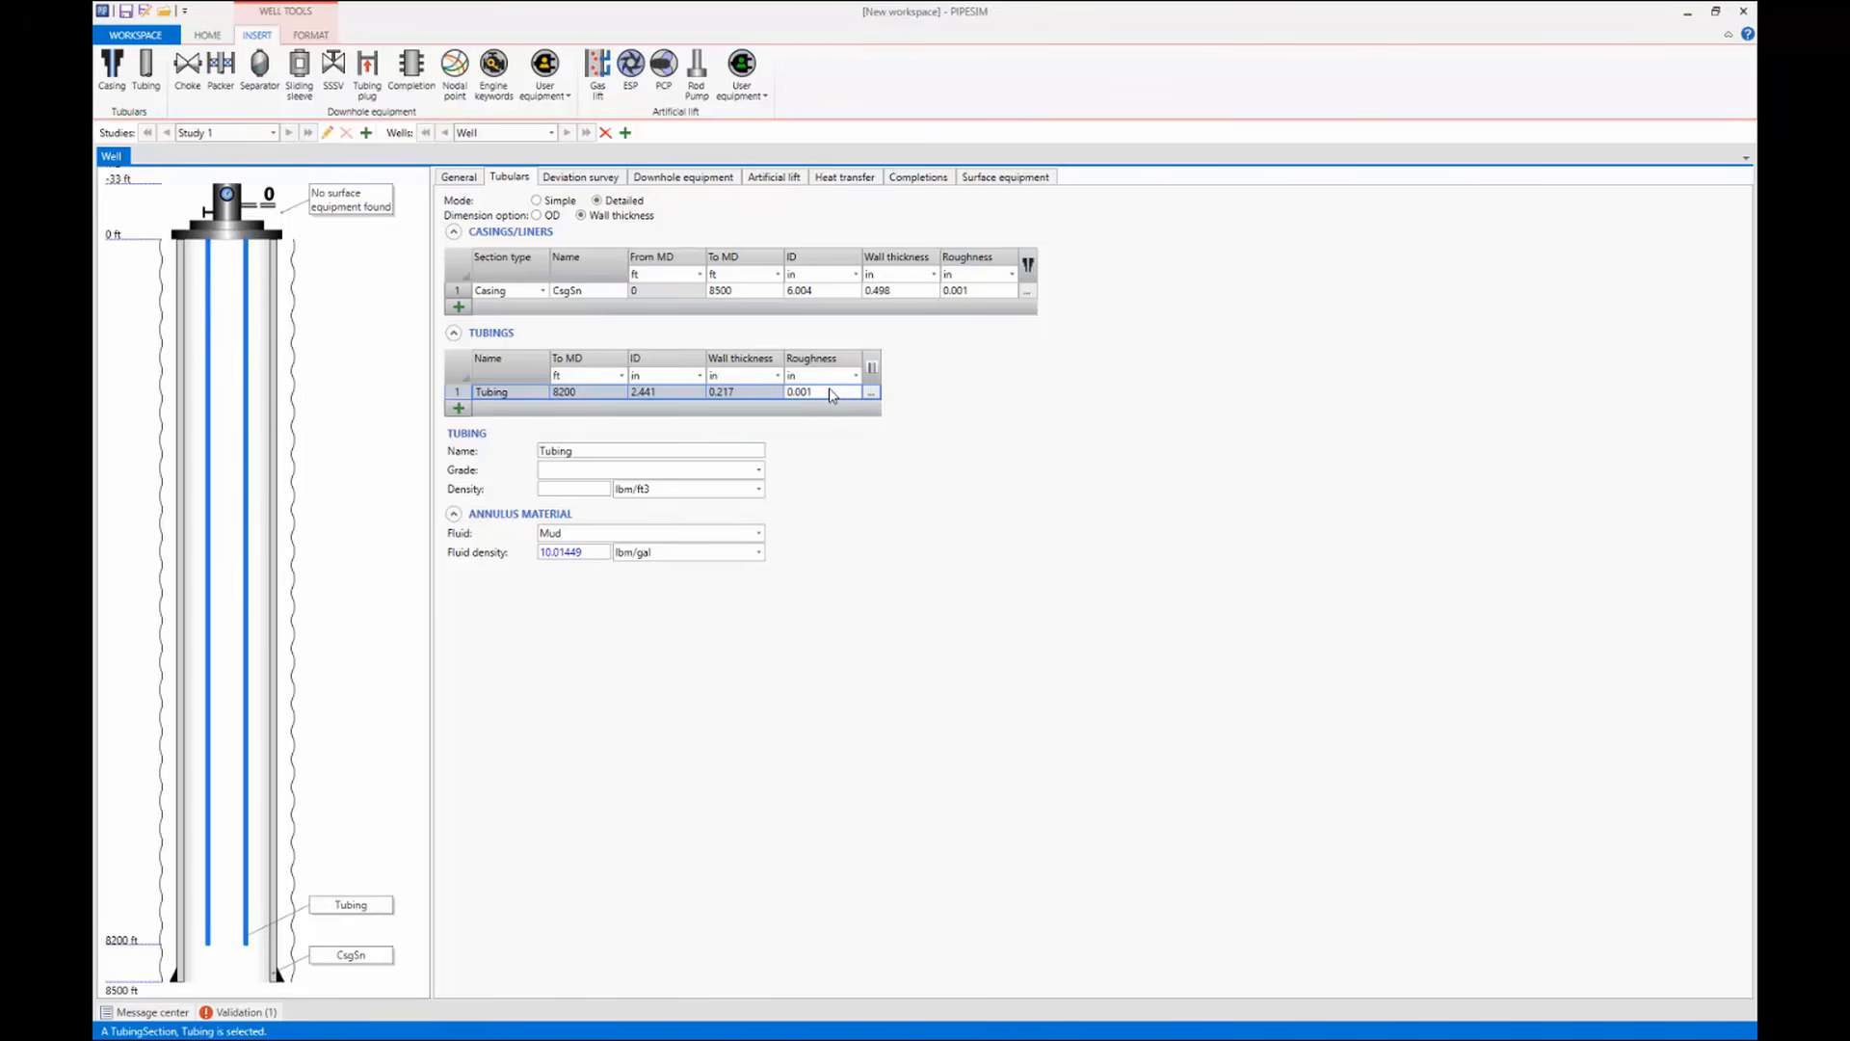
Set the tubing's annulus fluid to Brine and review the well's deviation survey settings.
left_click(744, 536)
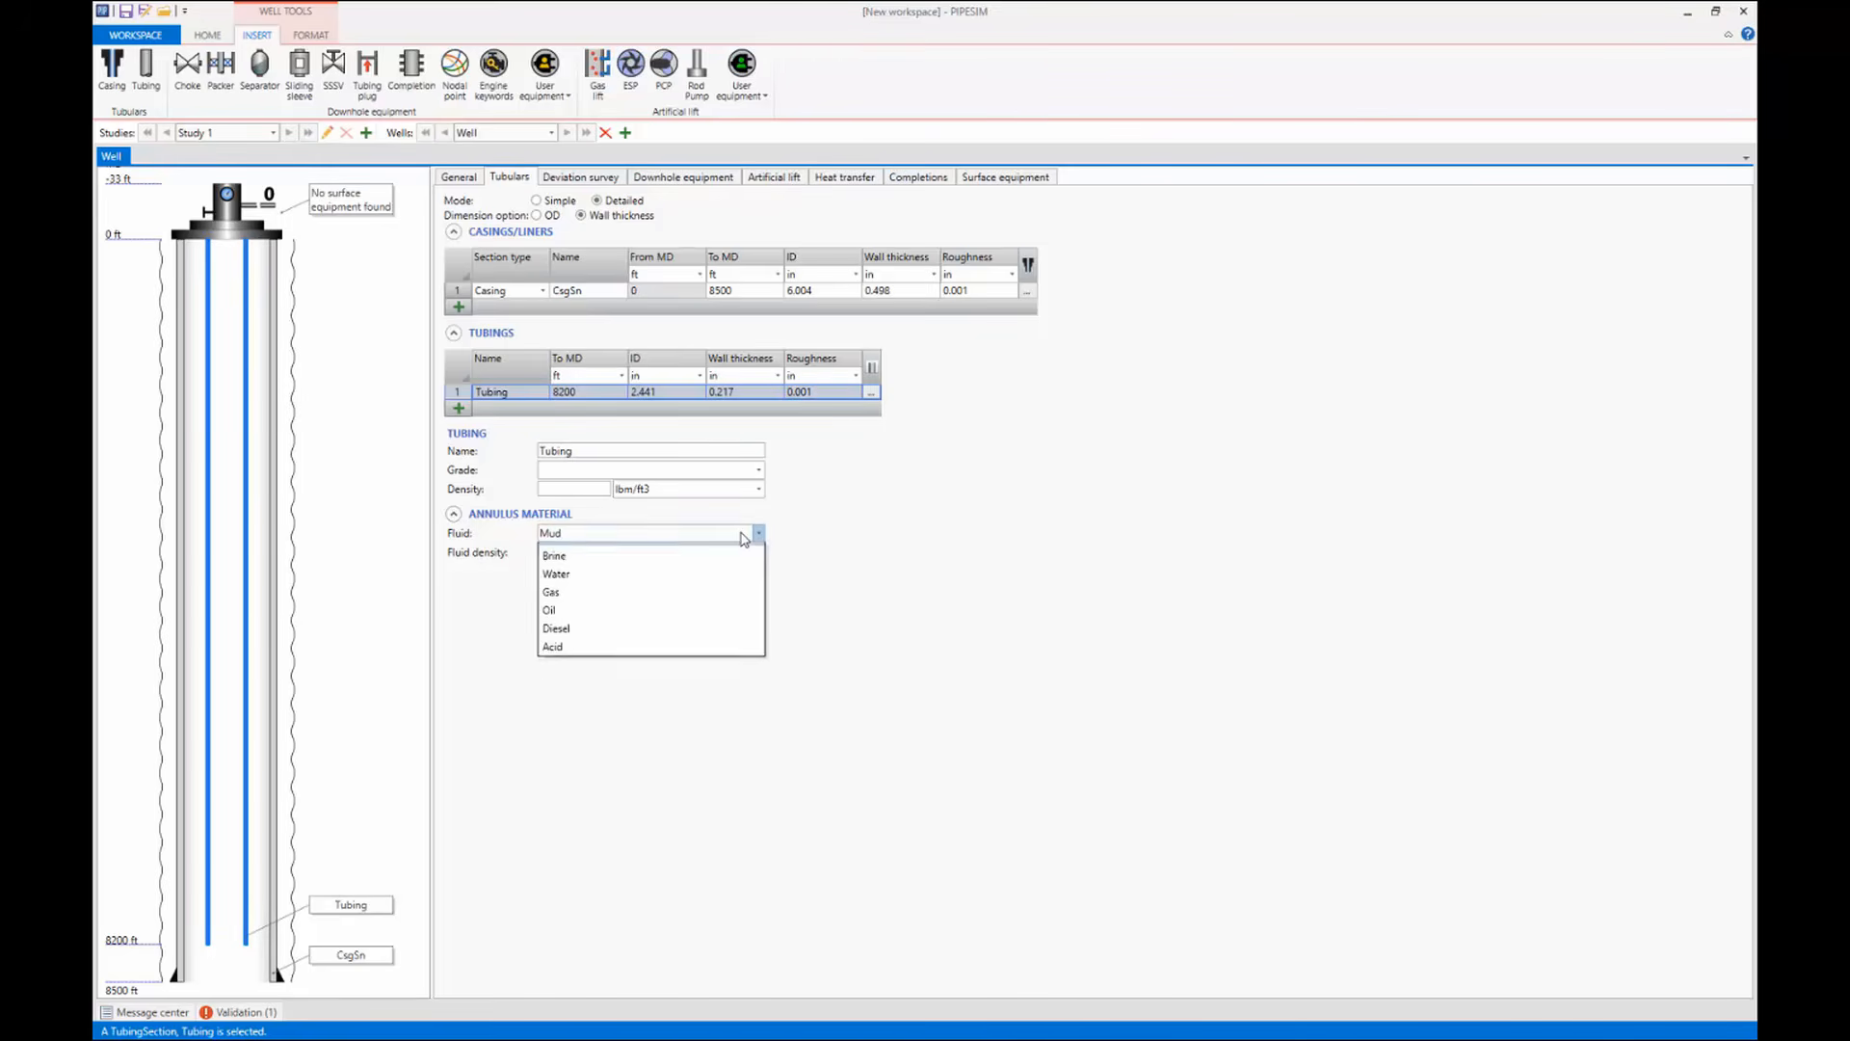
left_click(711, 559)
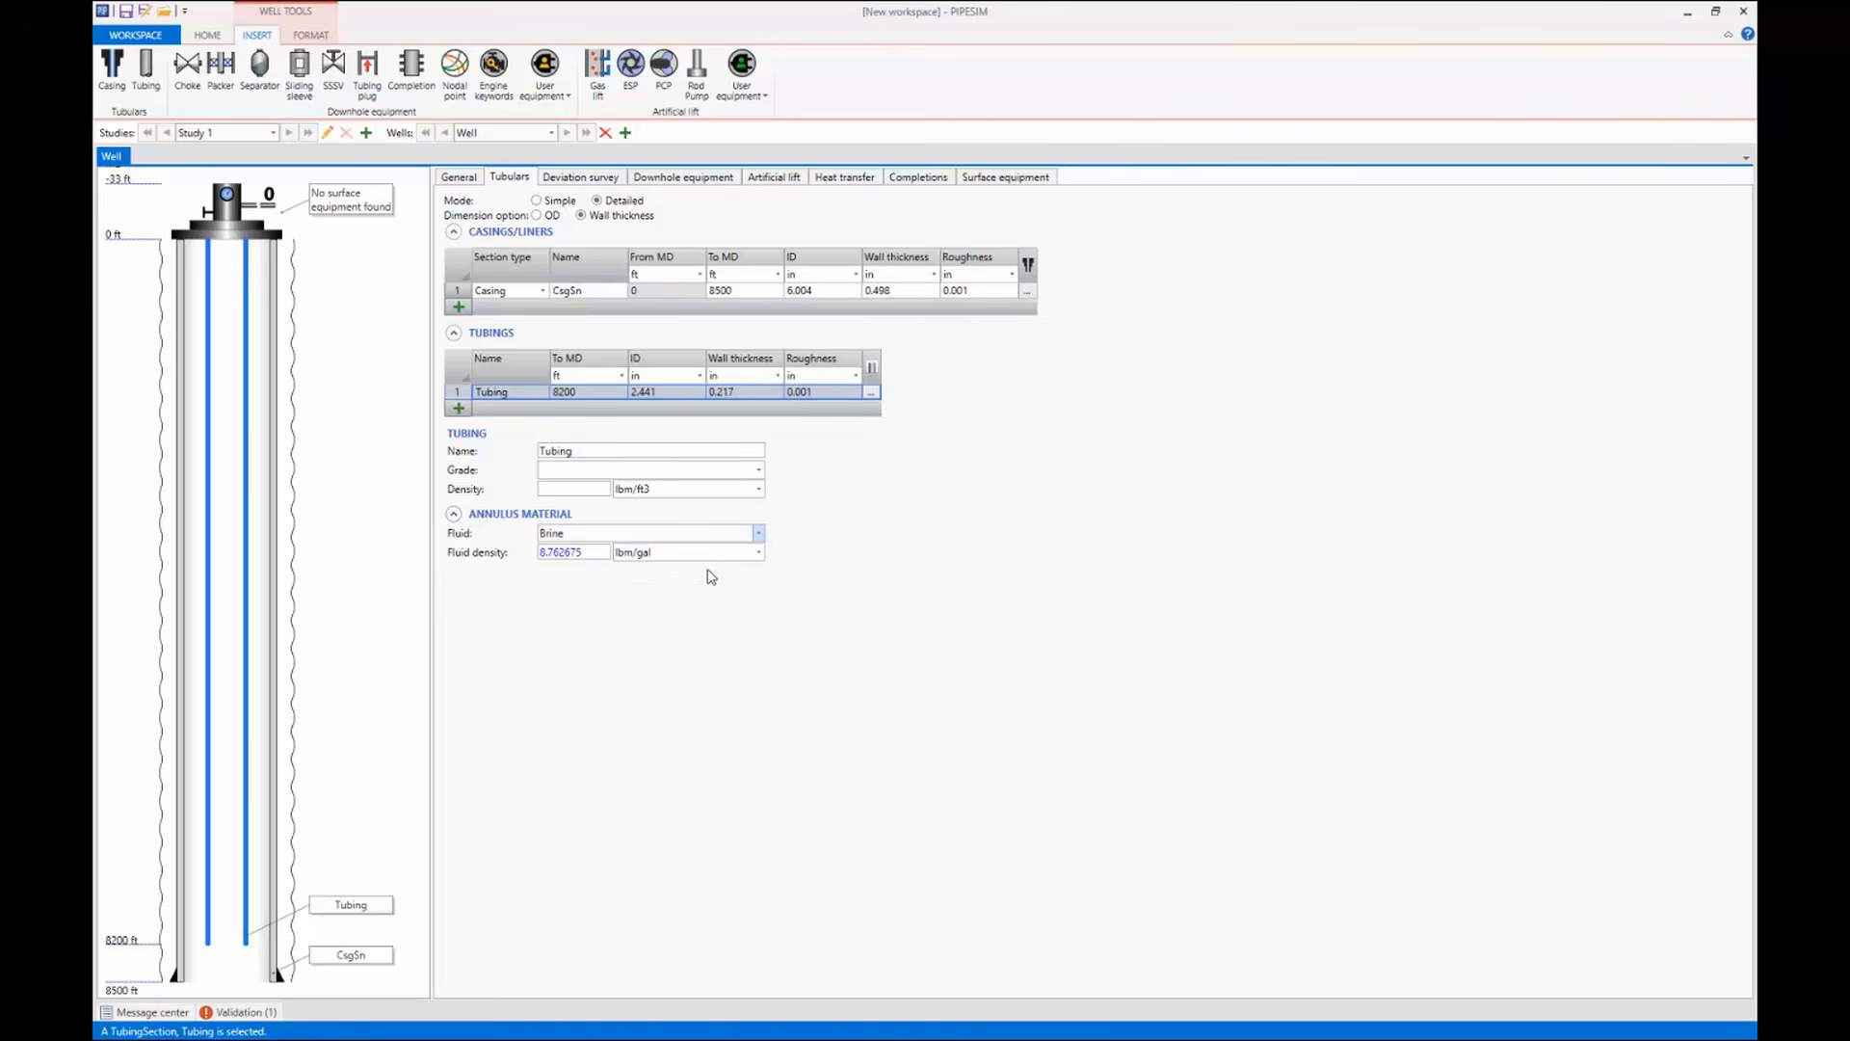
left_click(607, 182)
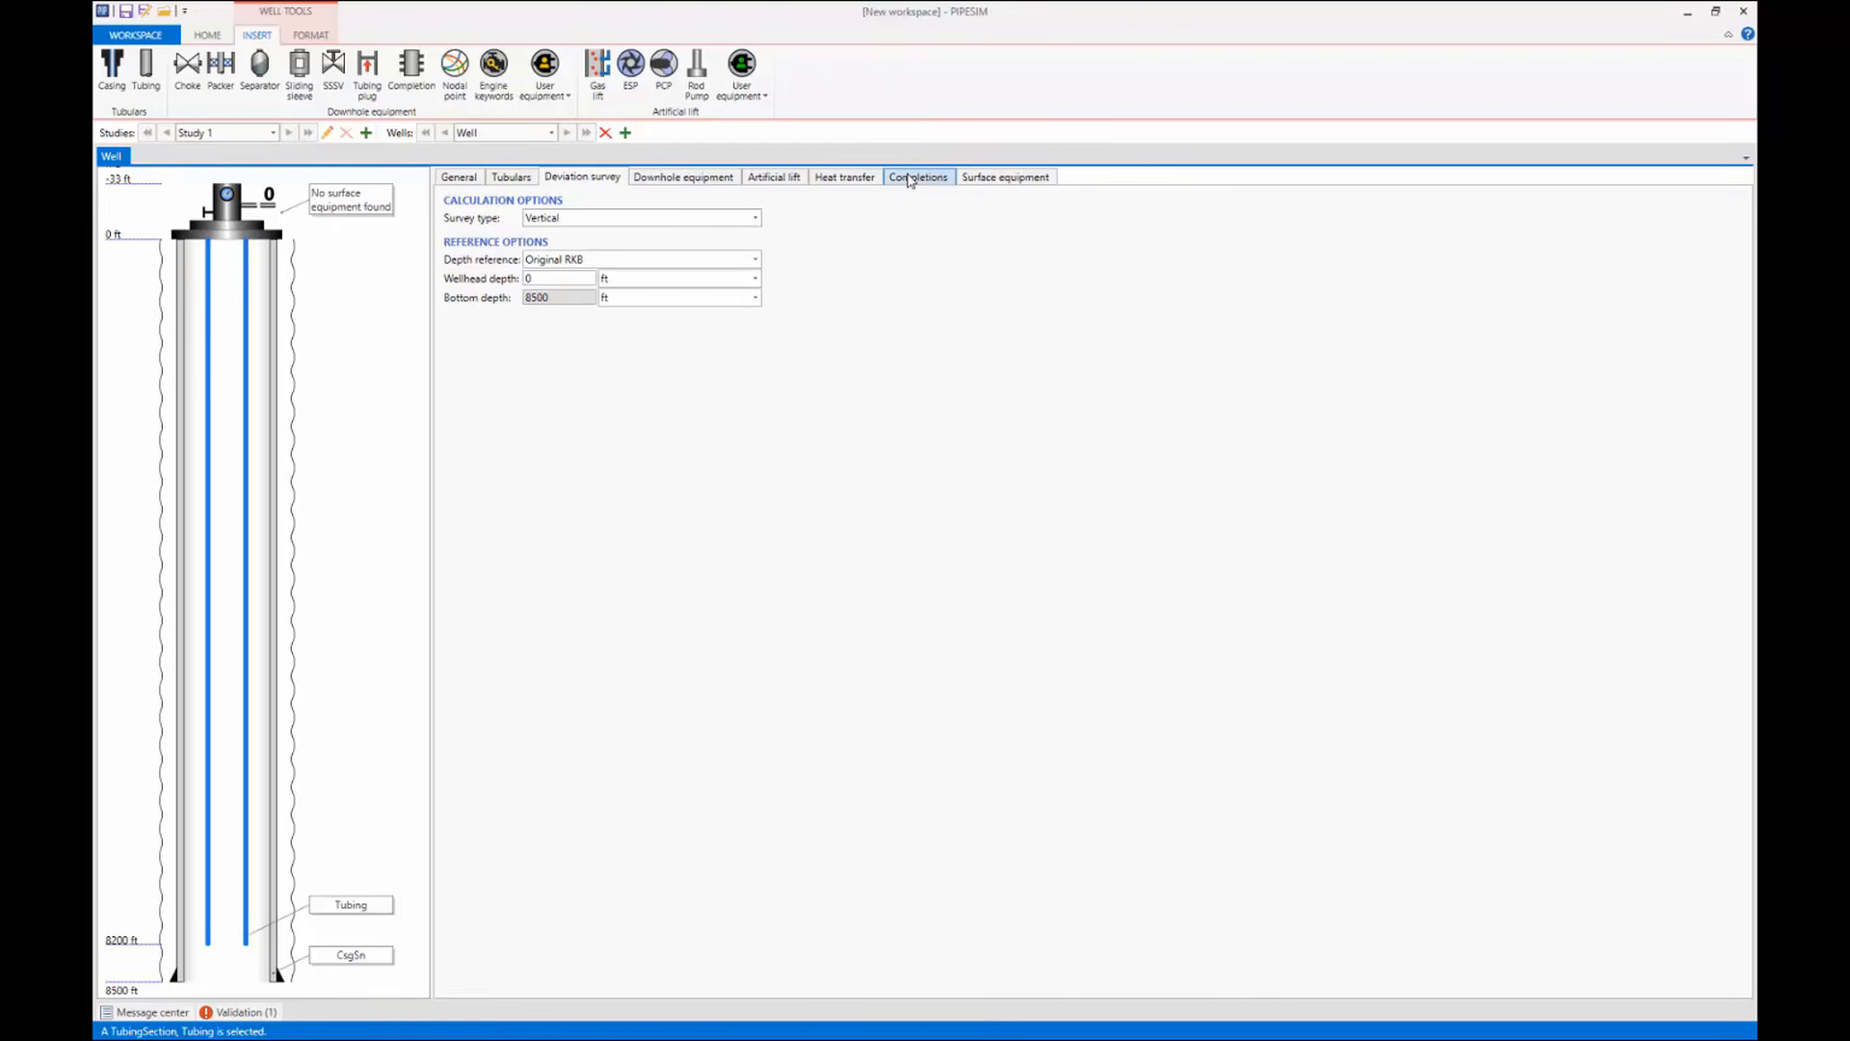
Start a perforation design for the well and set the wellbore completion depth to 8400 ft.
left_click(210, 37)
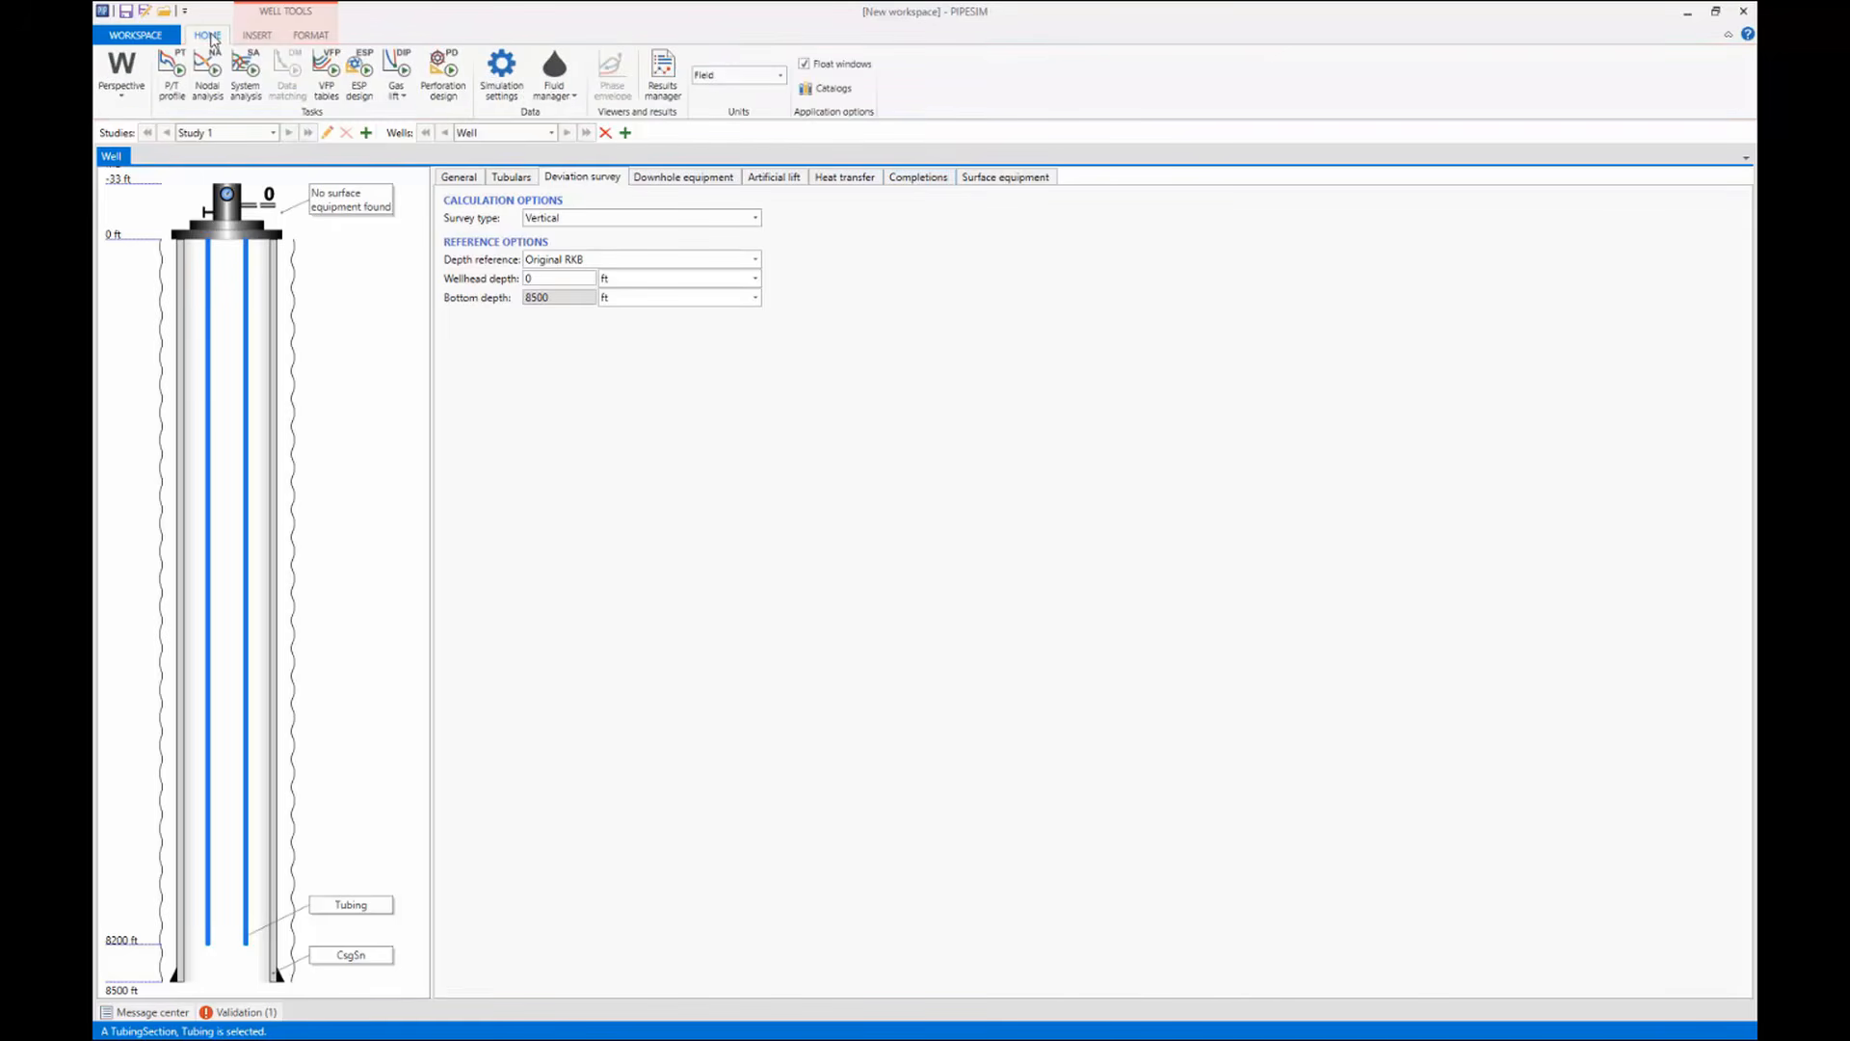
left_click(451, 96)
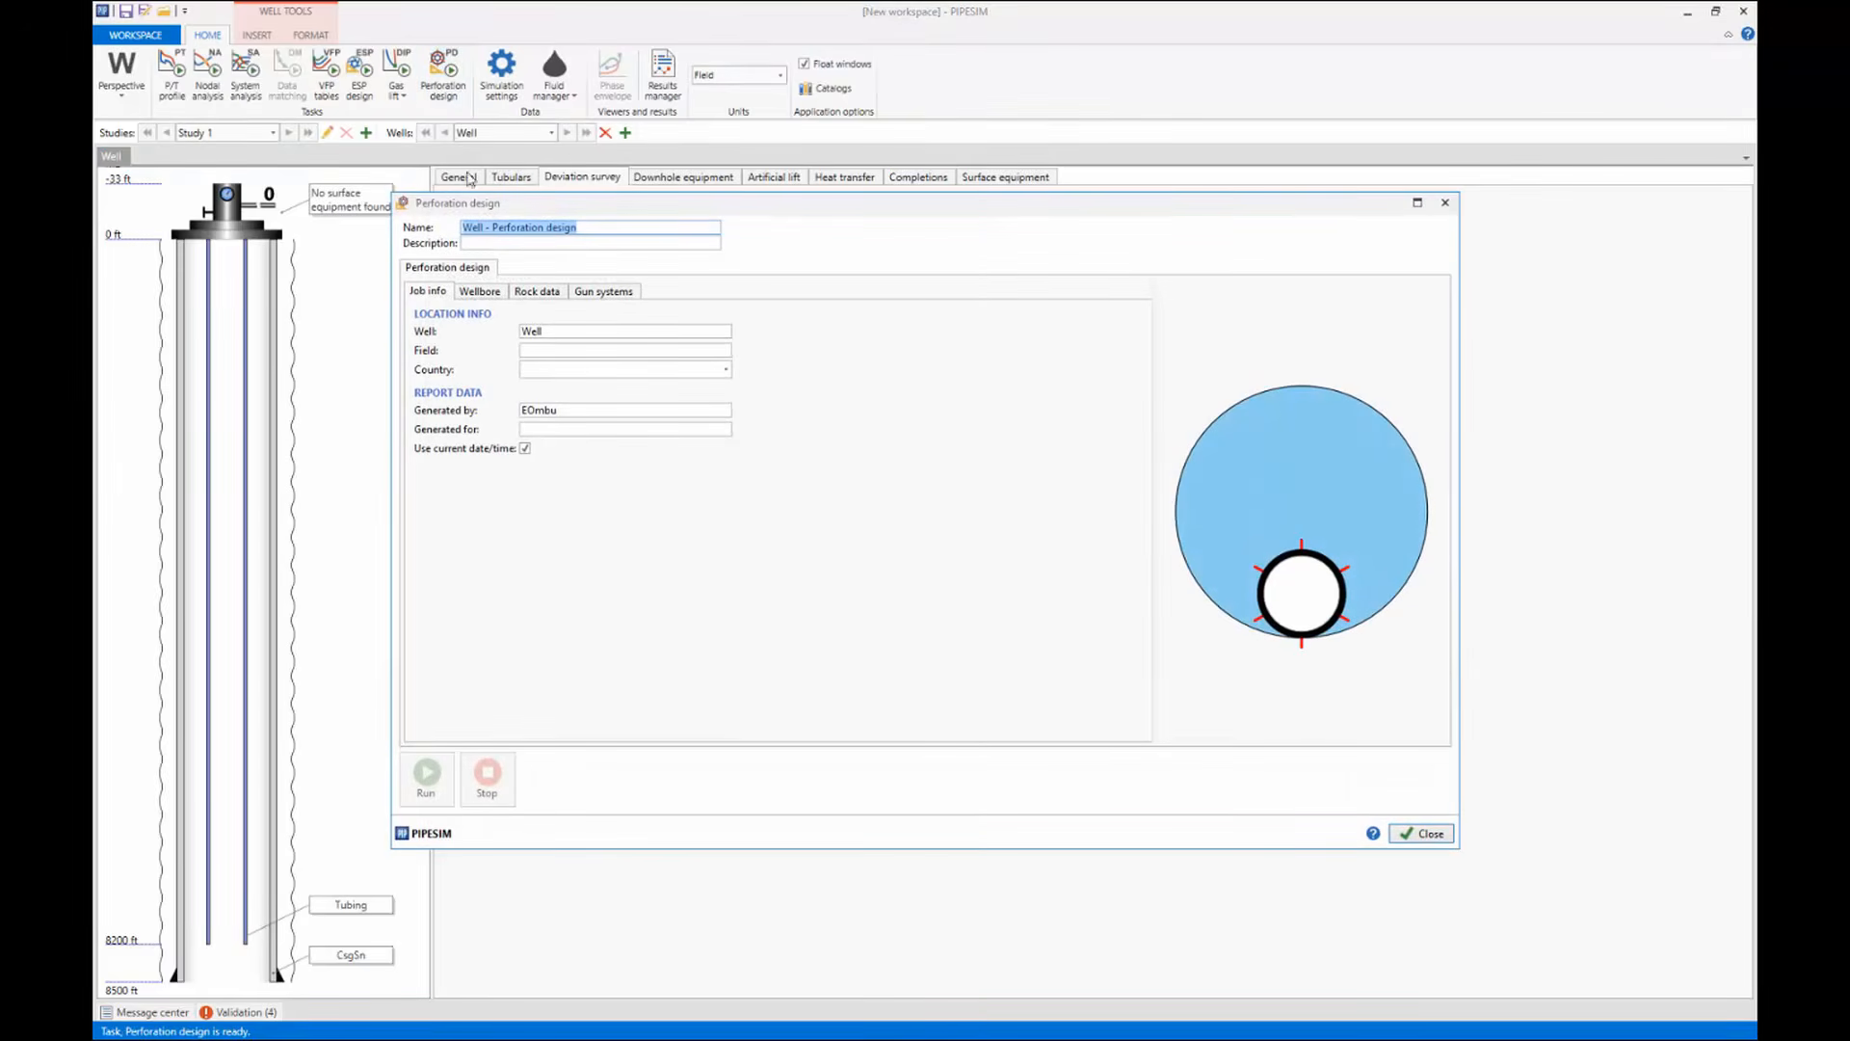
left_click(484, 291)
left_click(549, 353)
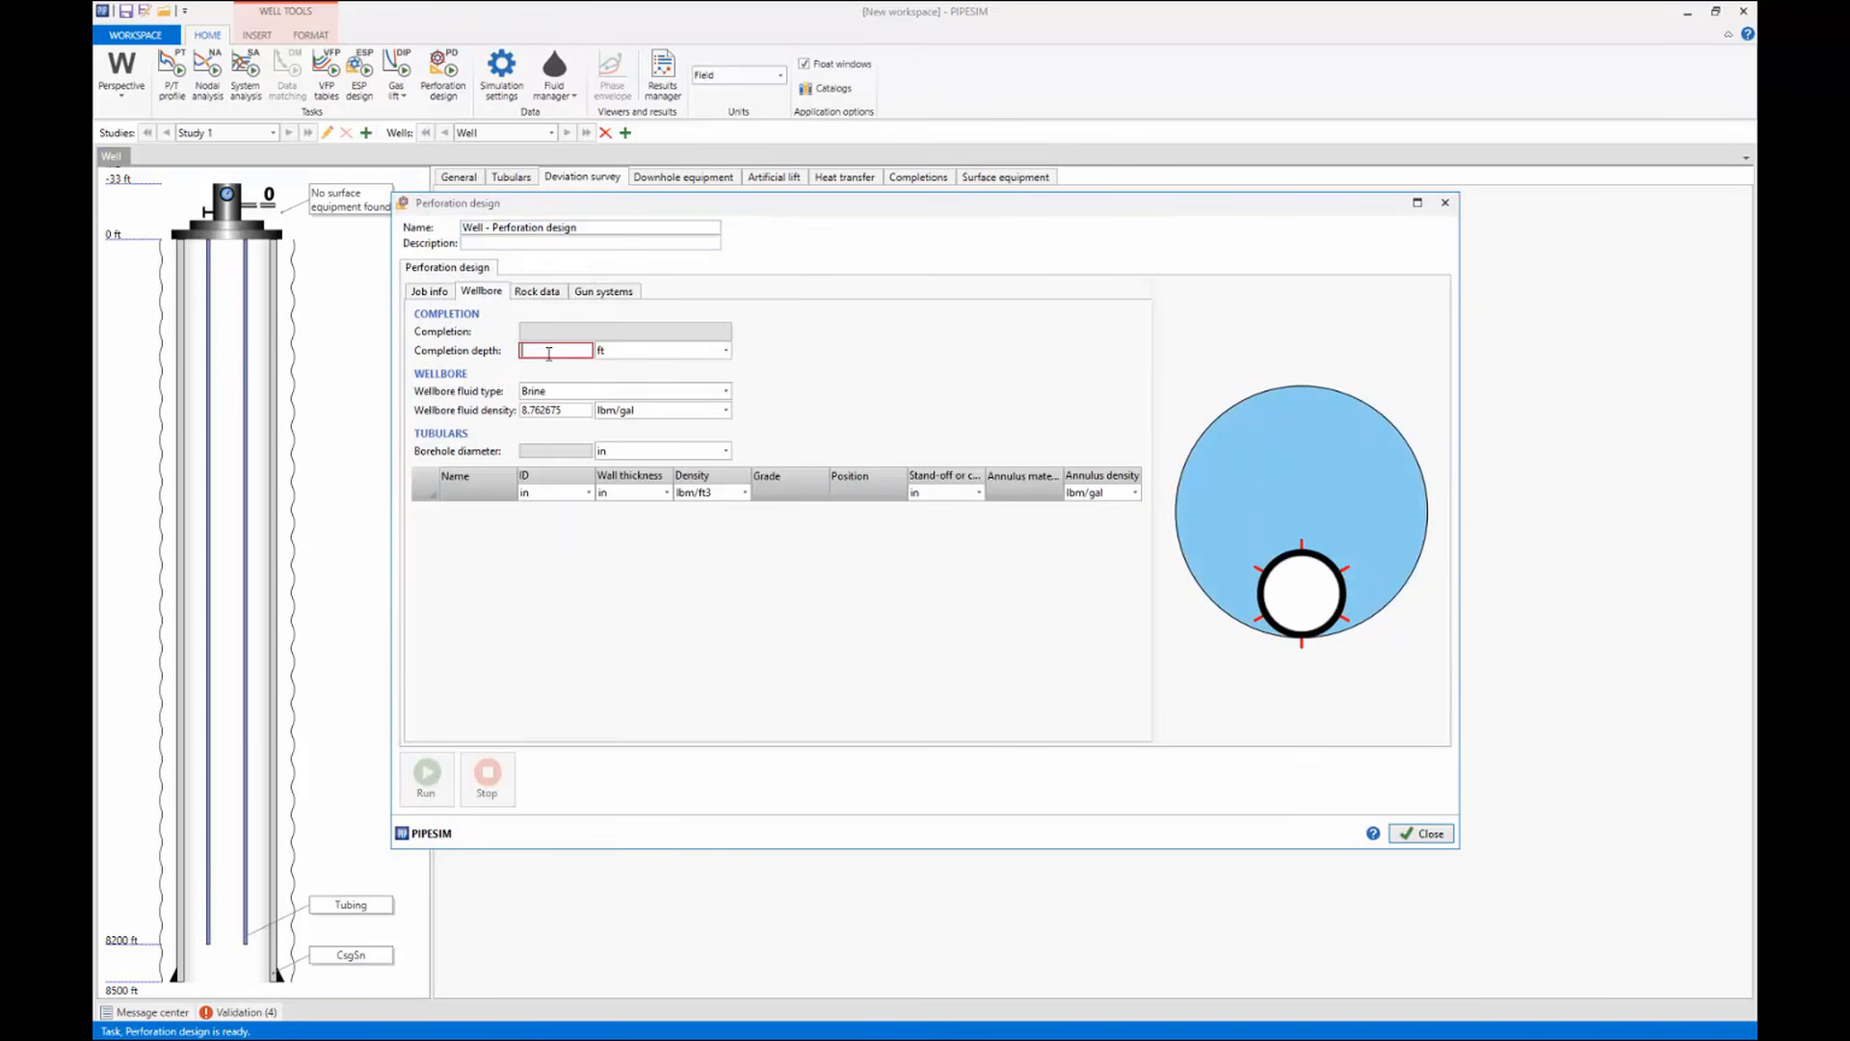
type("8400")
left_click(573, 408)
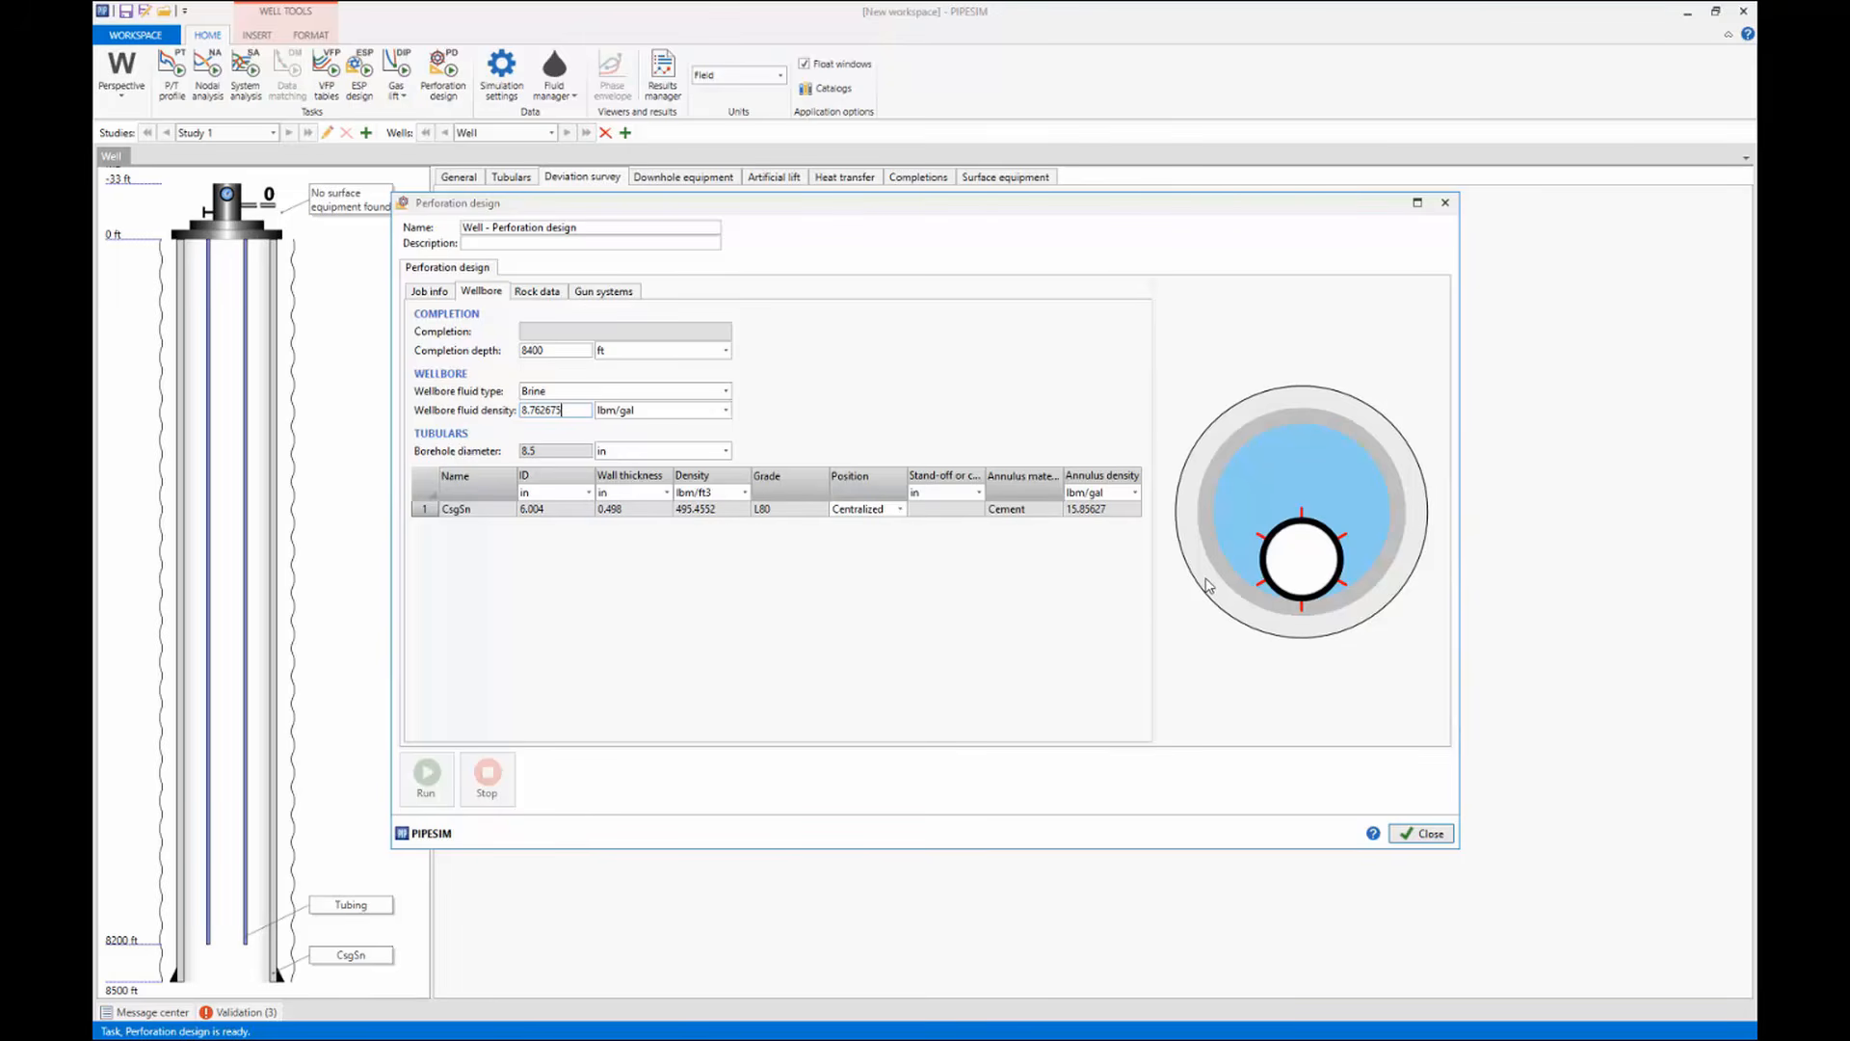
In the rock data, set the reservoir pressure to 2870 psia and the damaged zone thickness to 6 in.
left_click(540, 292)
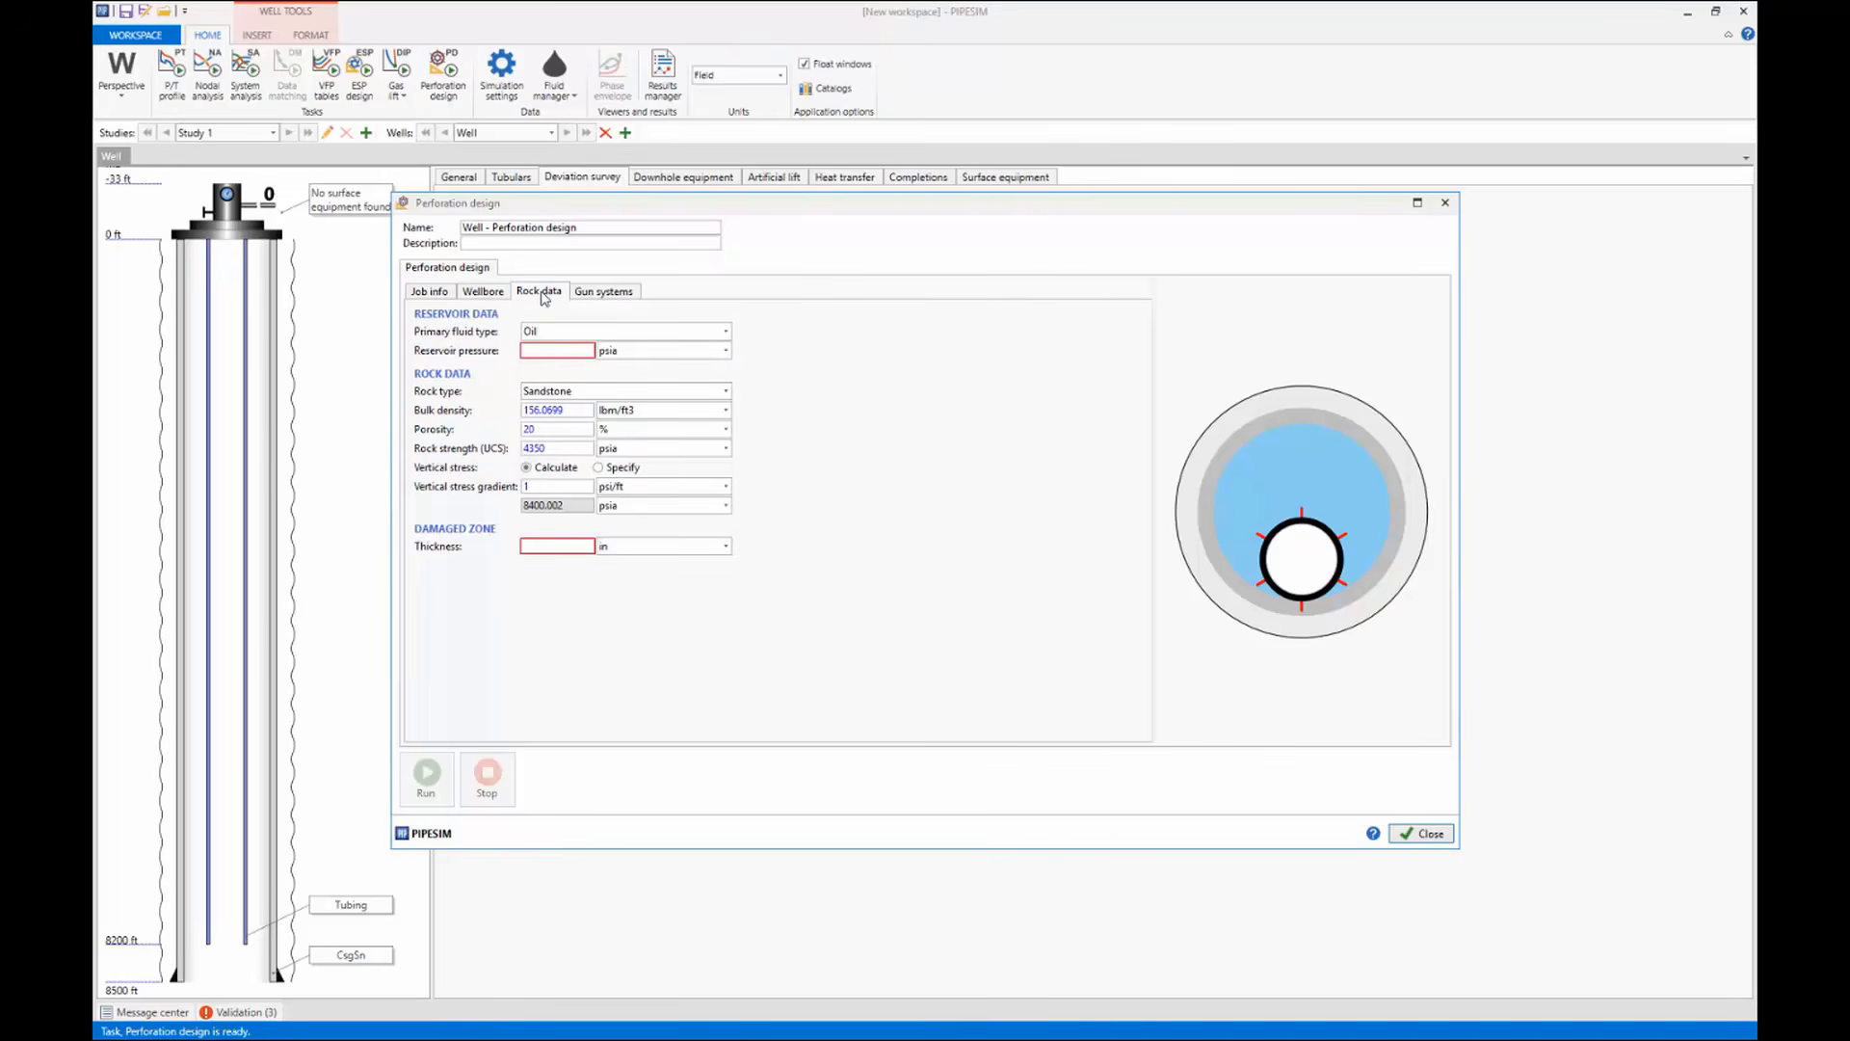
left_click(542, 353)
type("2870")
left_click(559, 410)
left_click(542, 429)
left_click(542, 447)
mouse_move(545, 546)
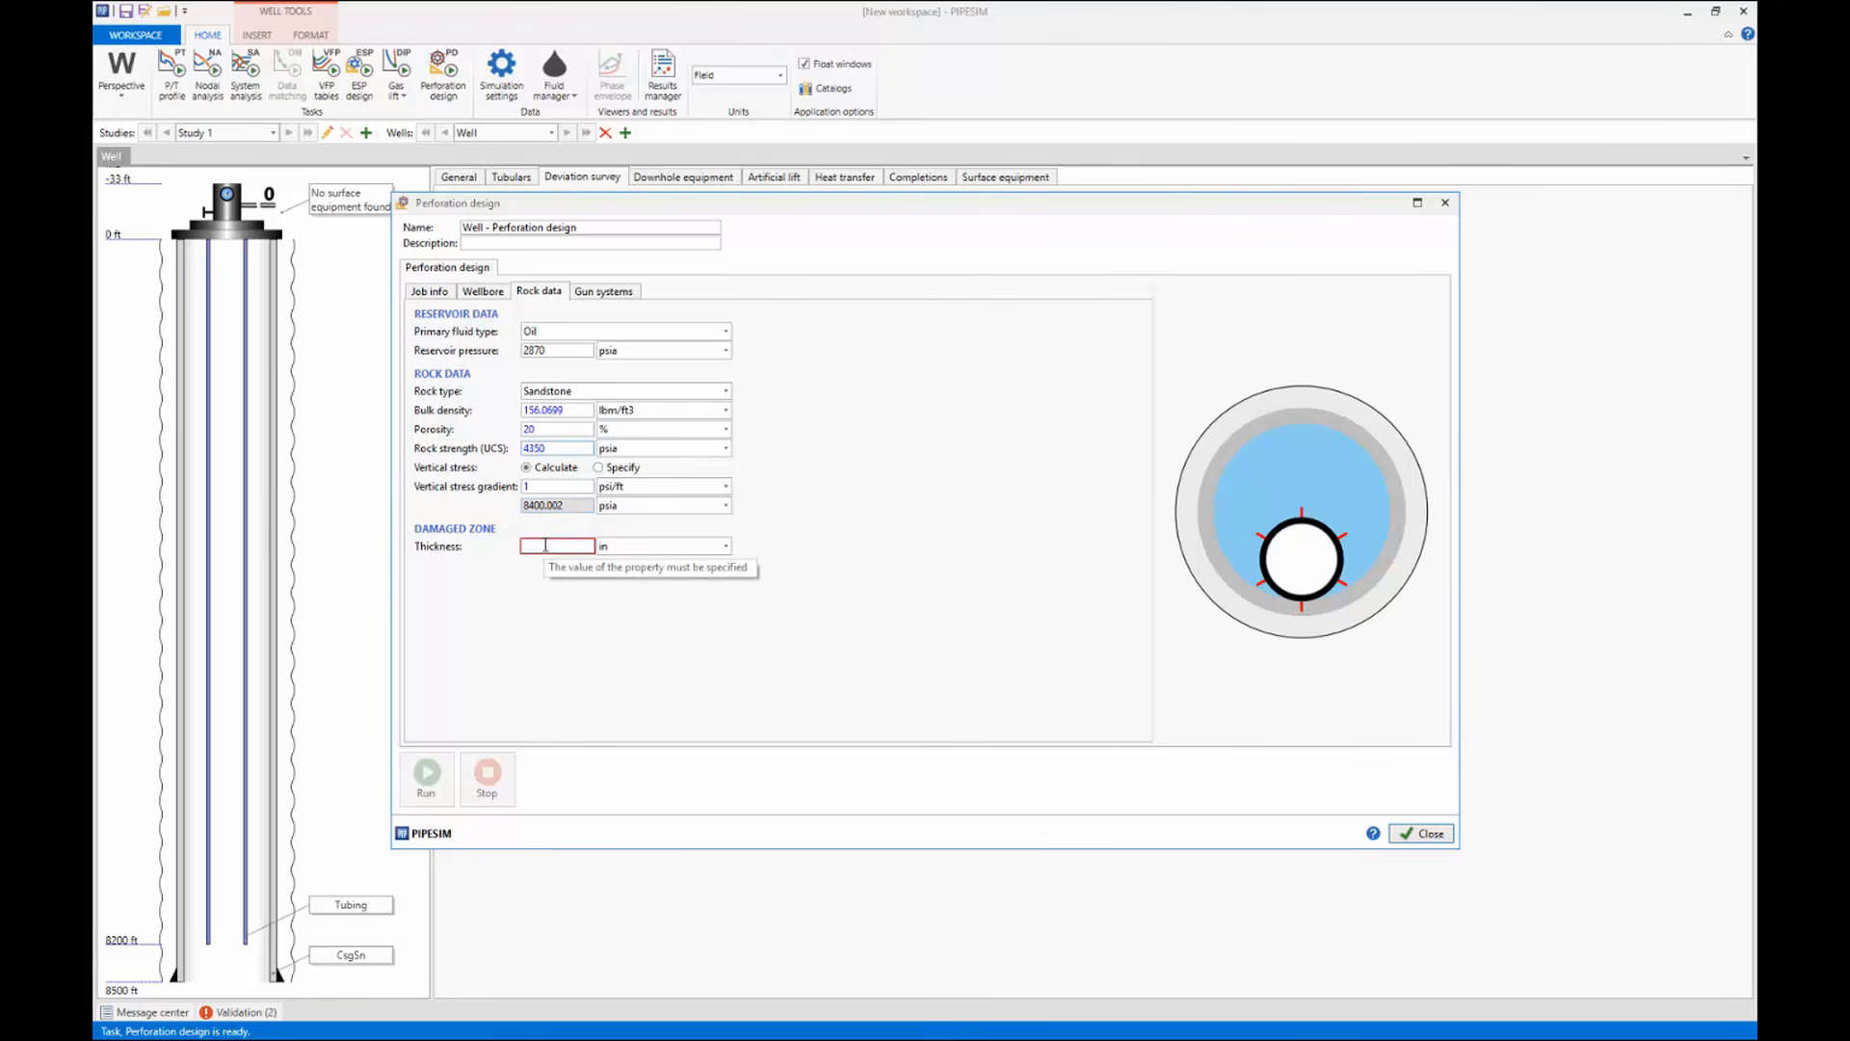
left_click(546, 544)
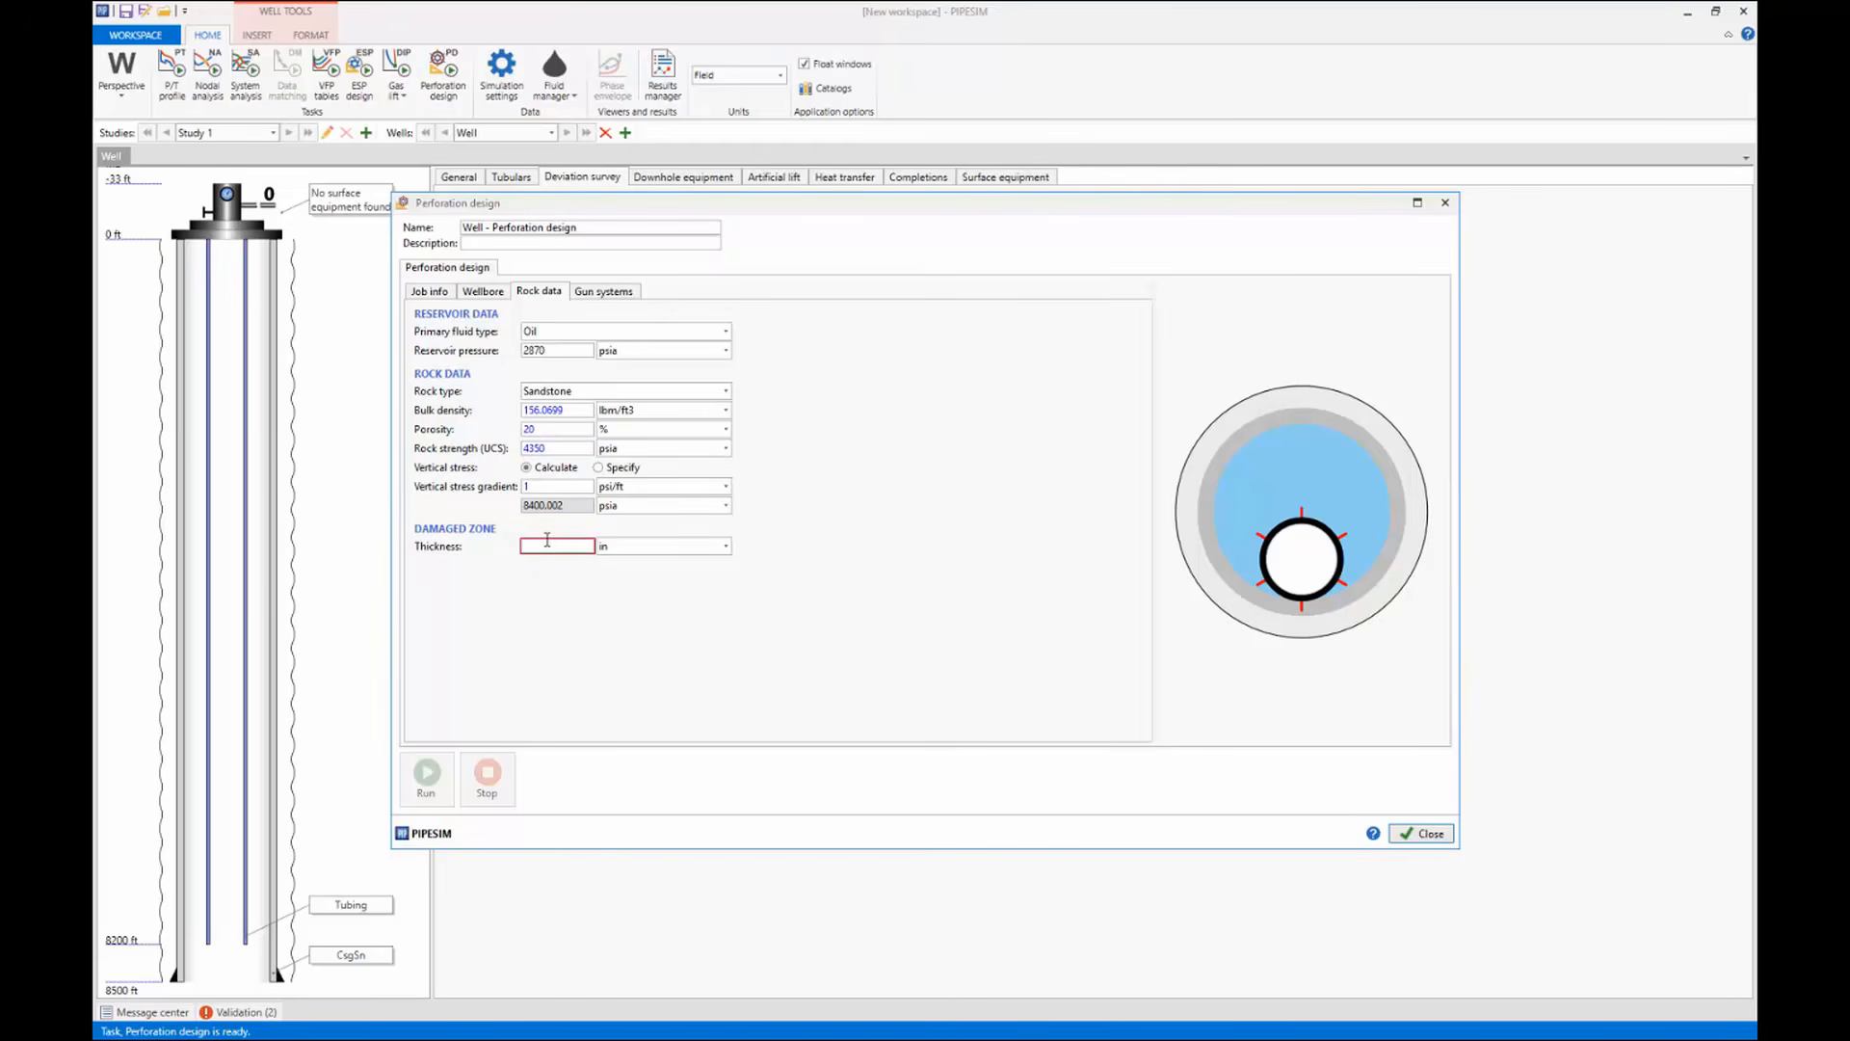
type("6")
left_click(543, 486)
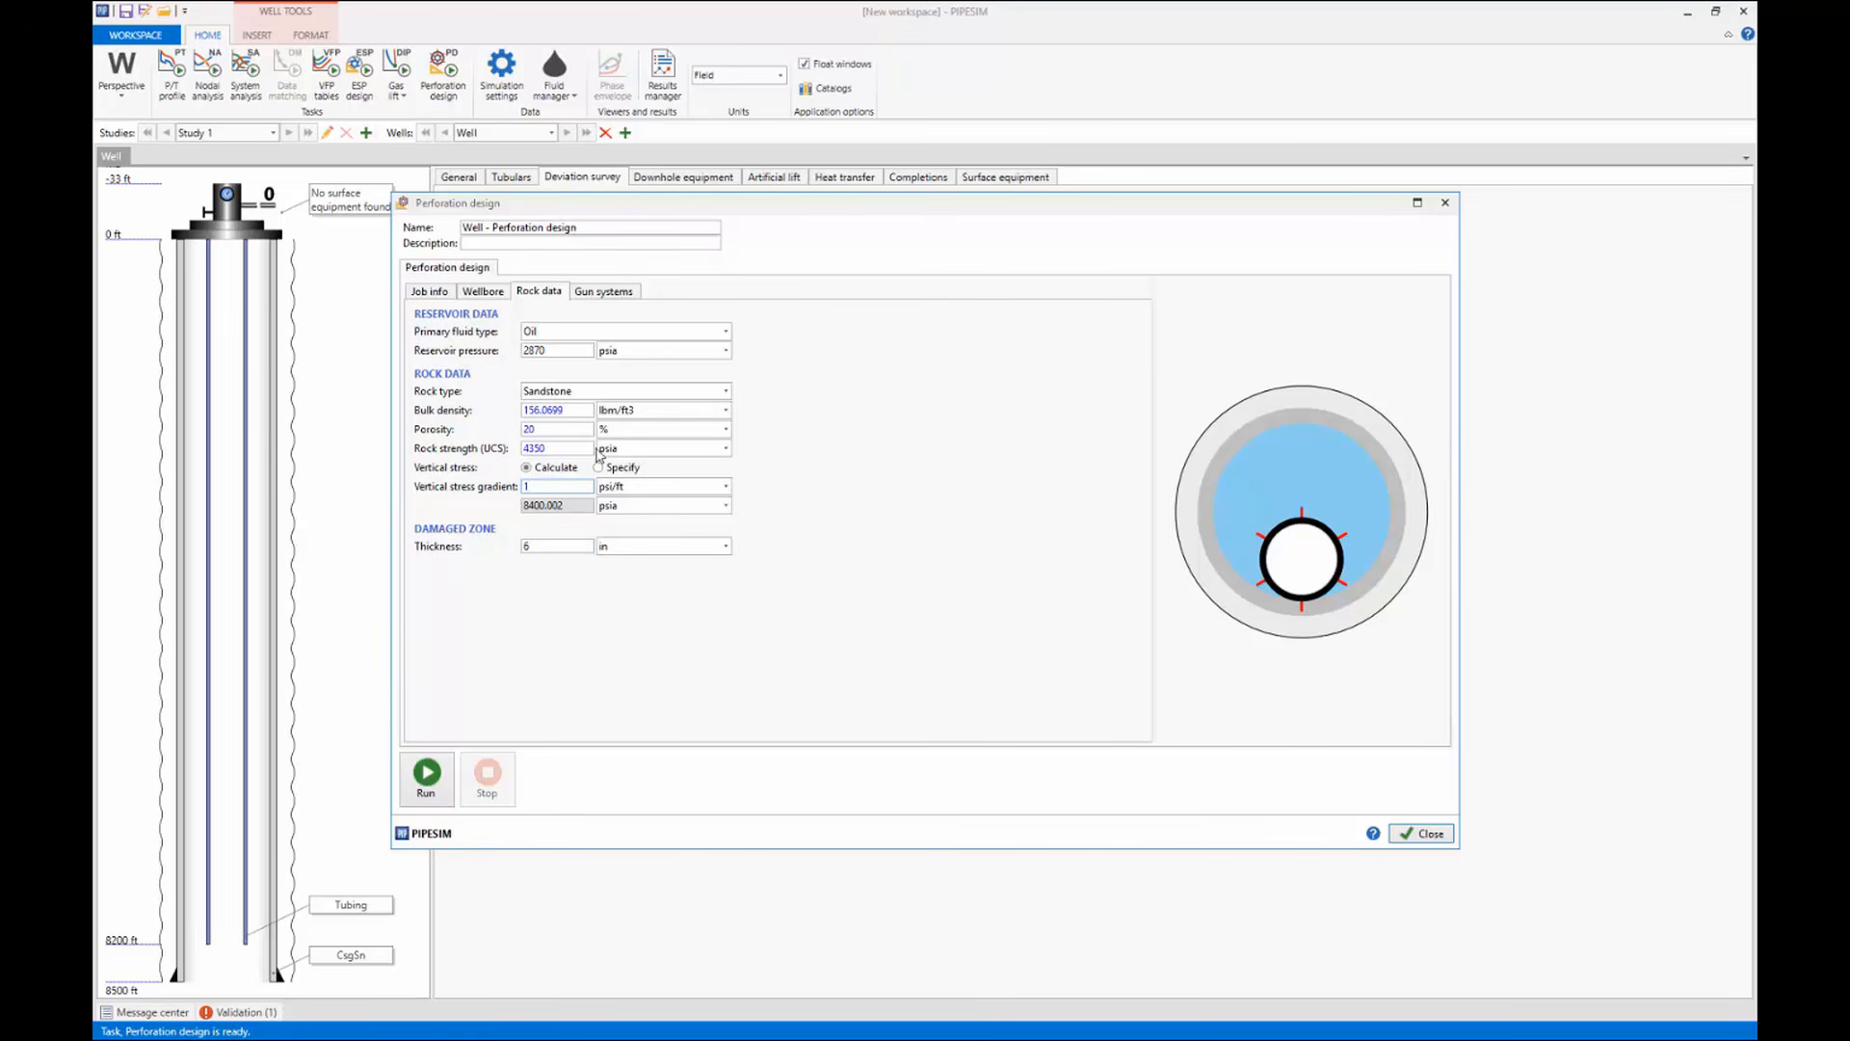
Replace the first gun system with the catalog gun 5 HSD 135,12 carrying the PJ4512 HMX charge.
left_click(623, 295)
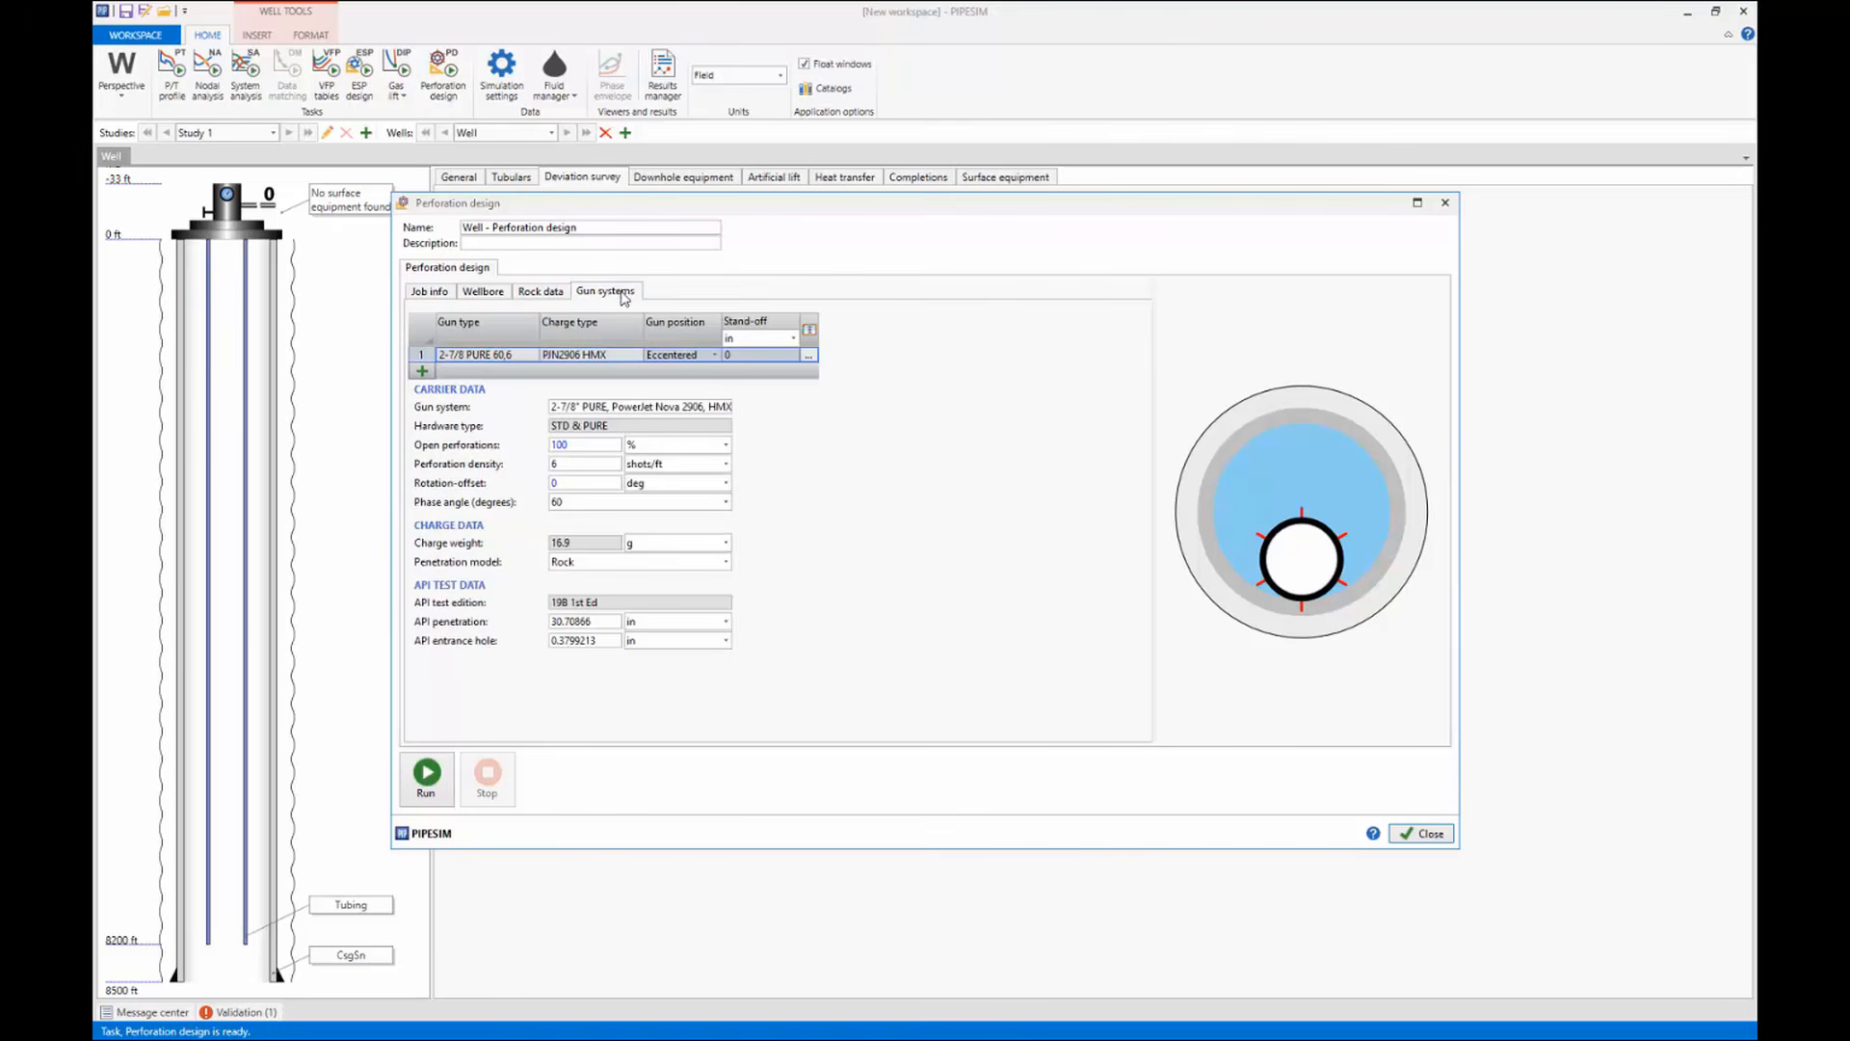
left_click(808, 356)
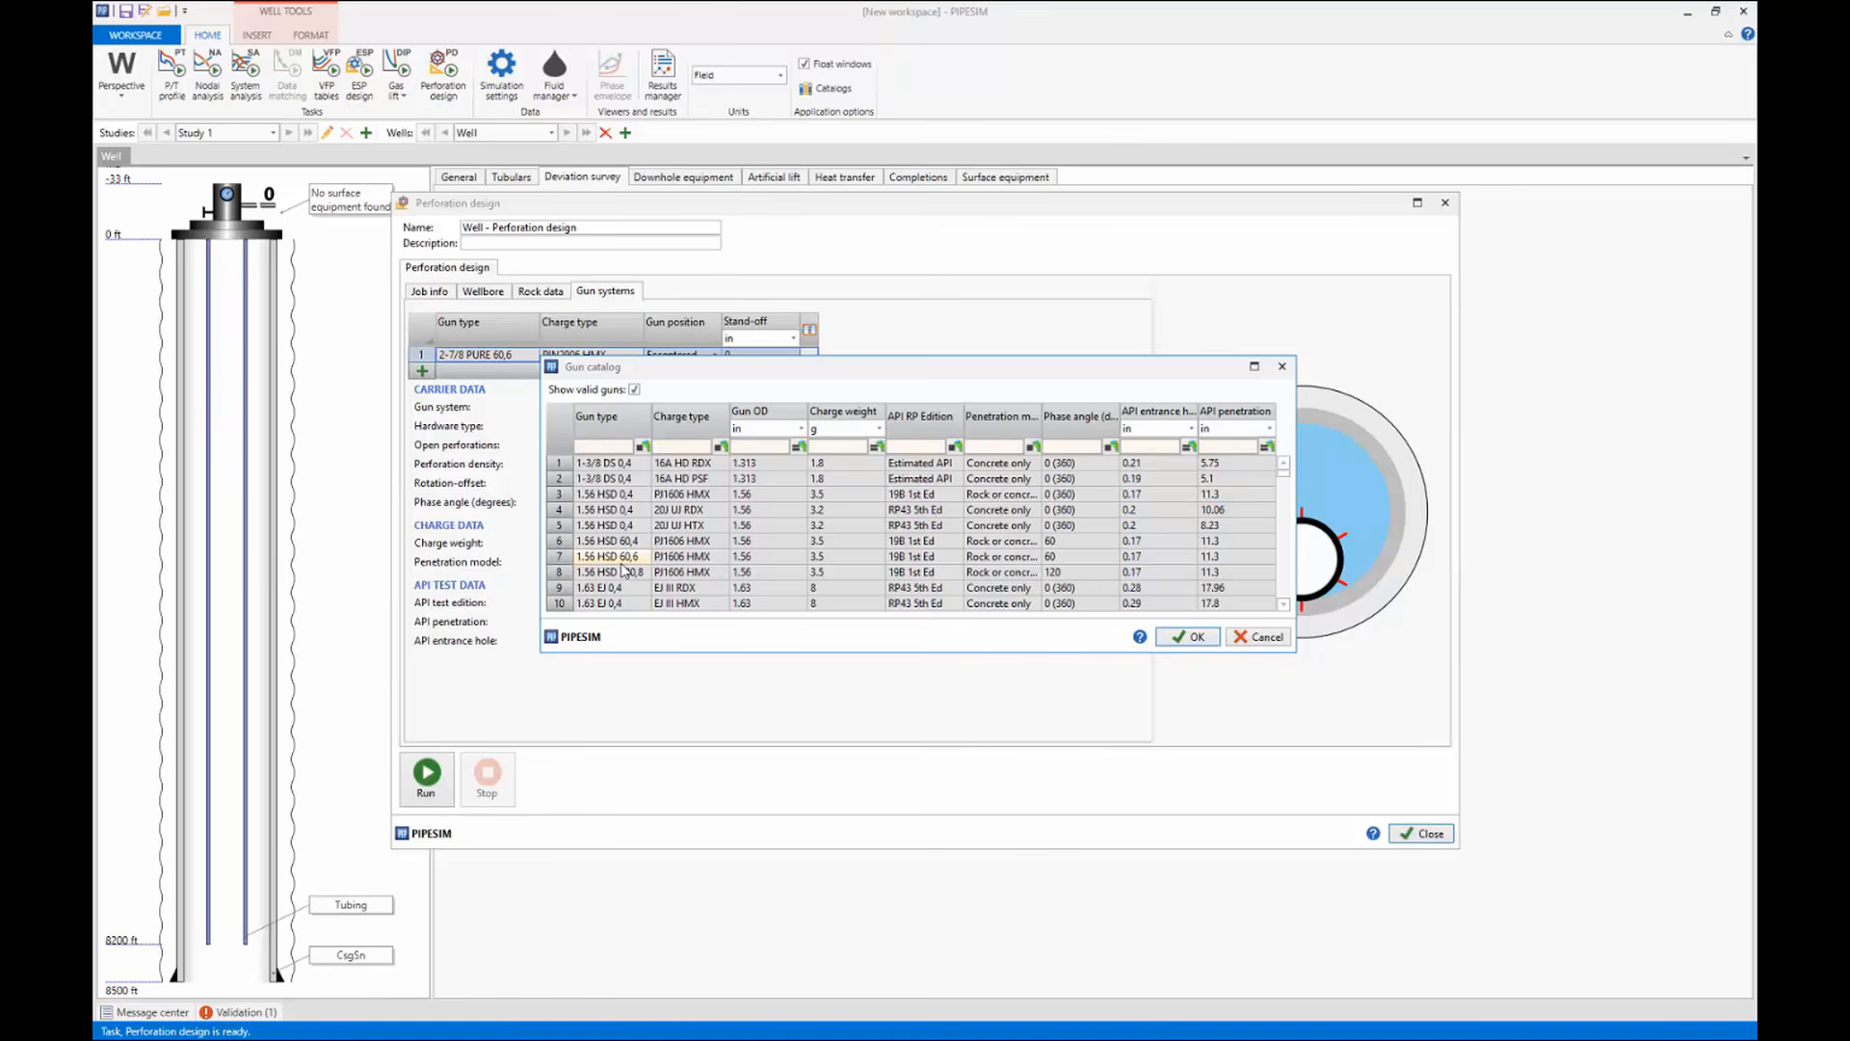
left_click(607, 447)
type("5")
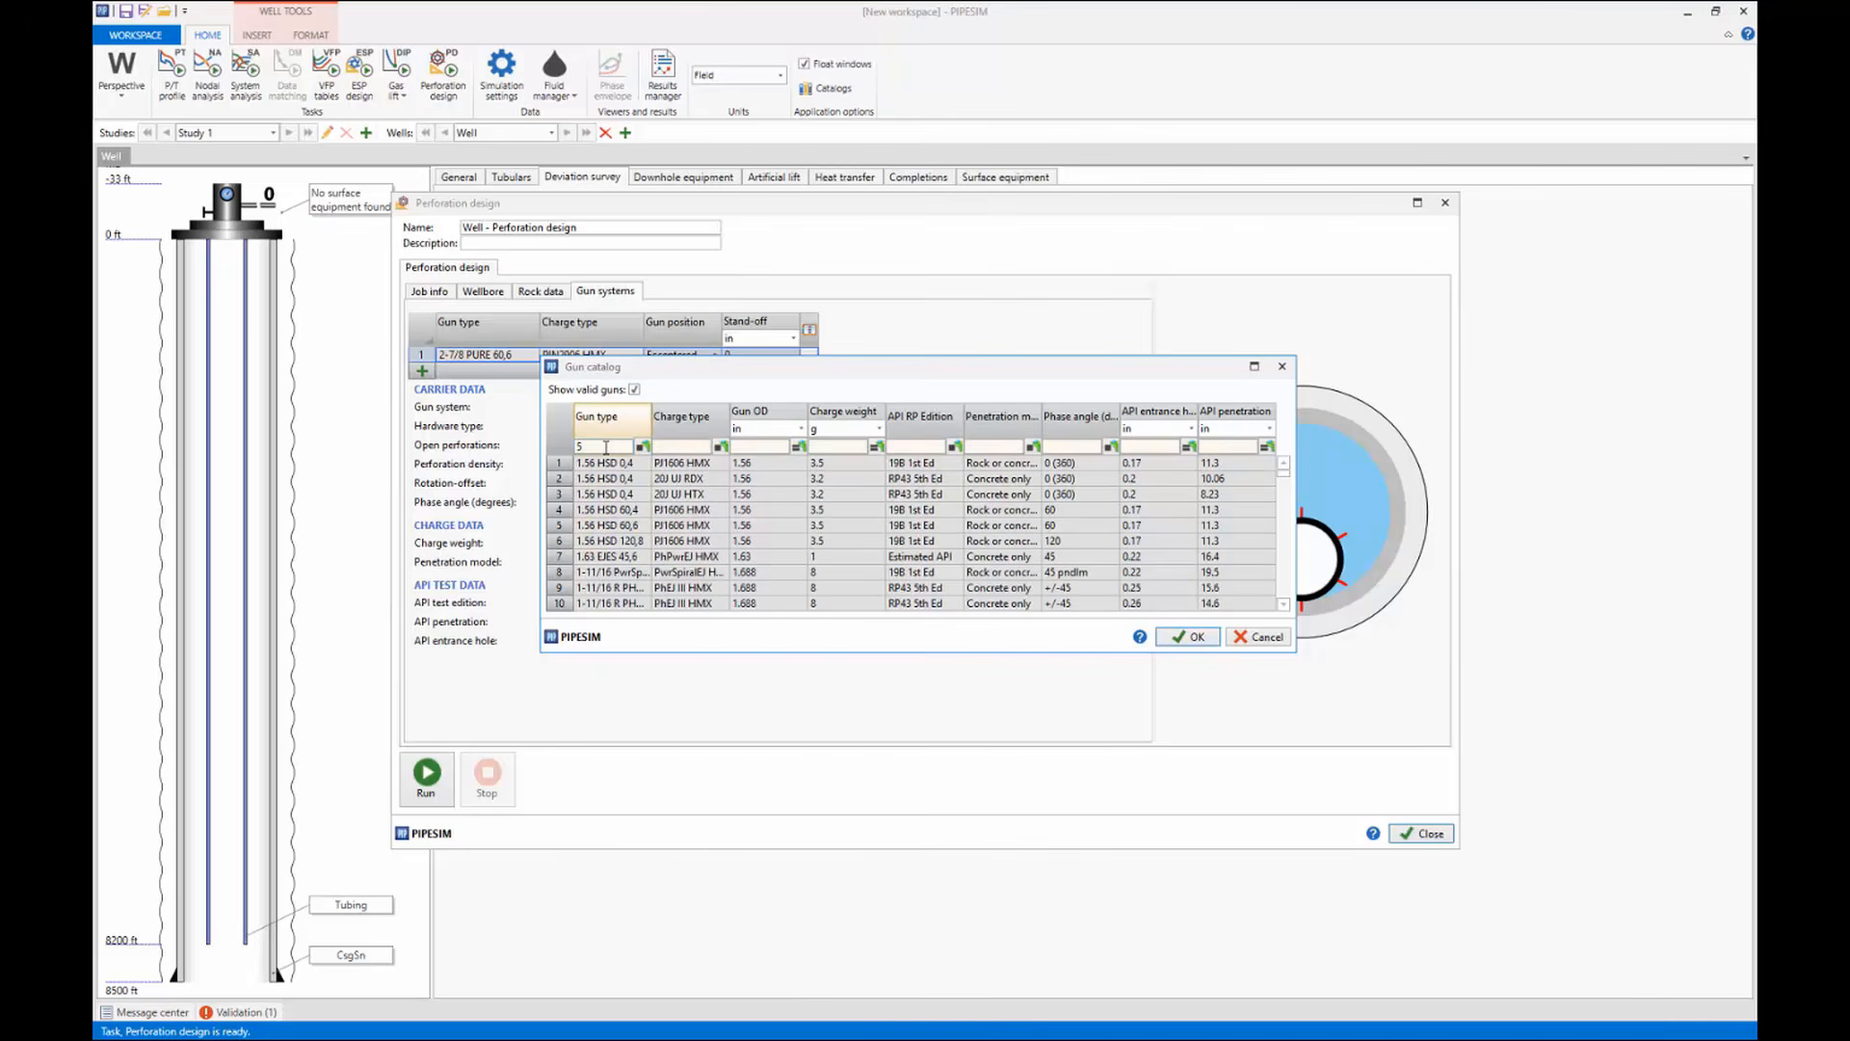
type(" hsd")
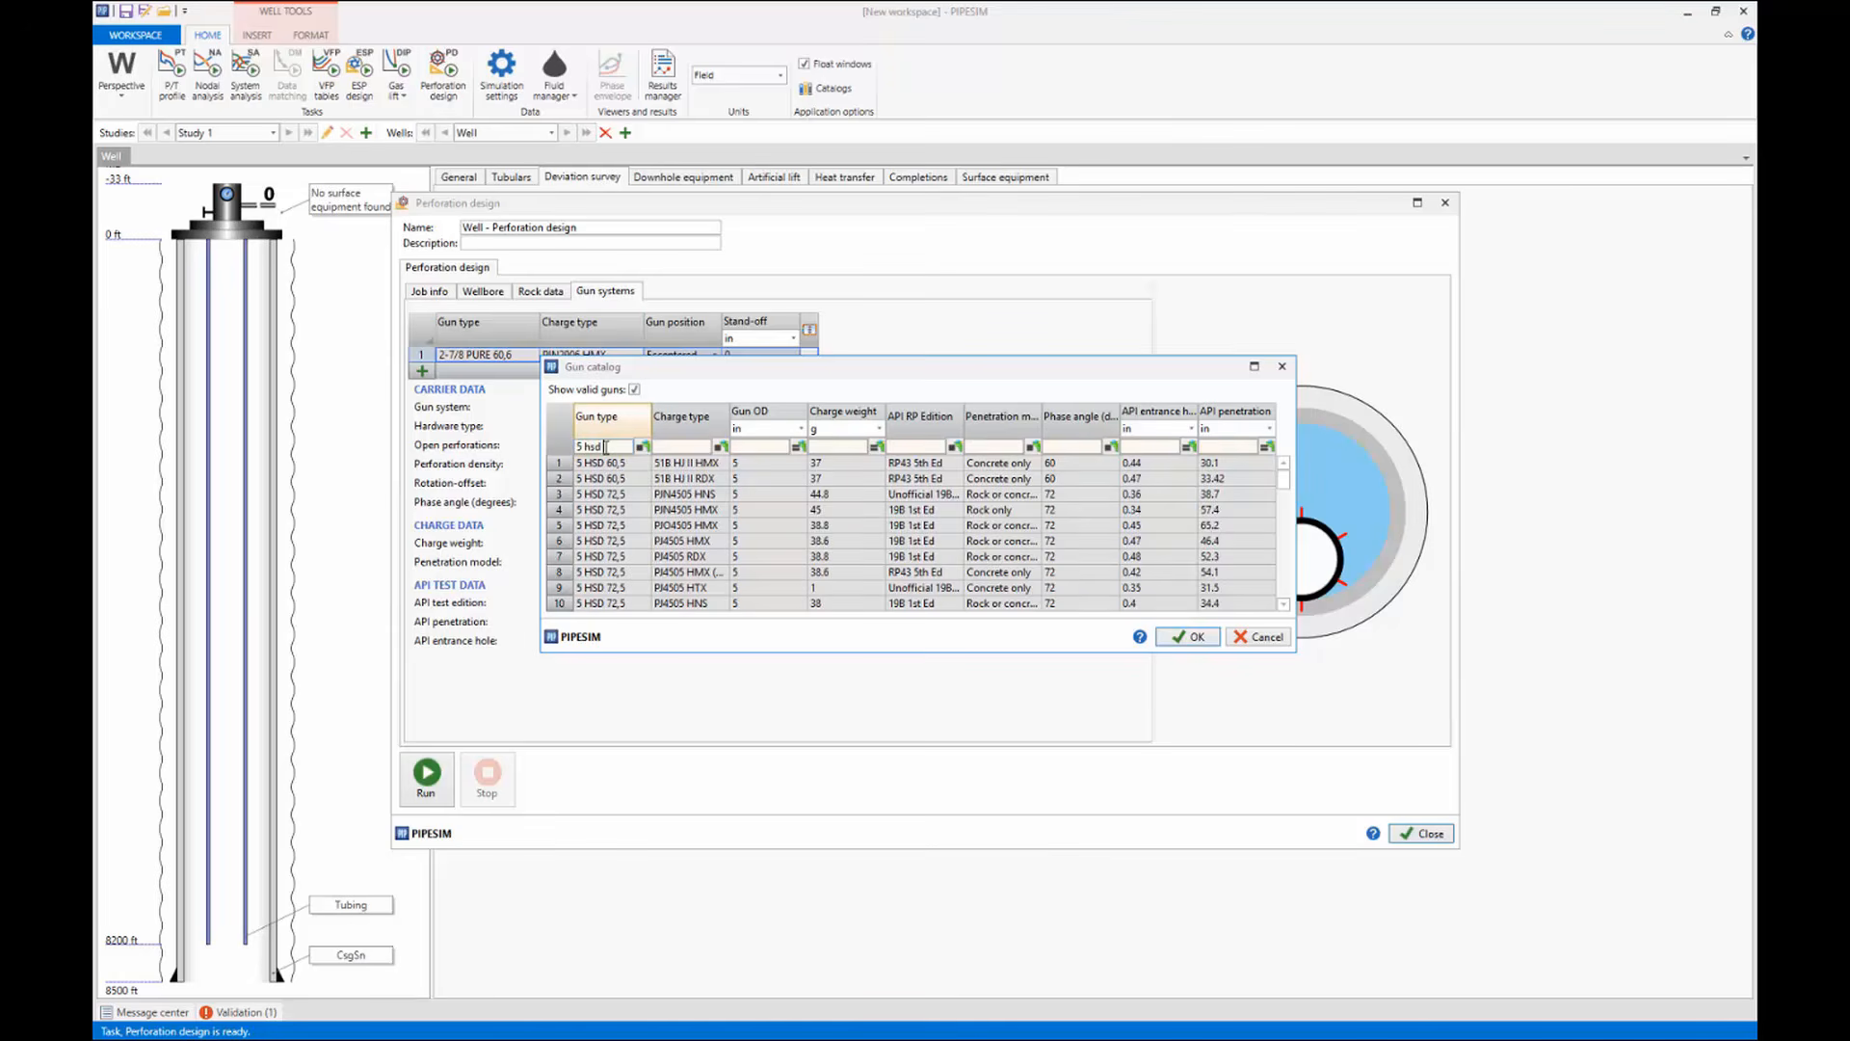
type(" 135")
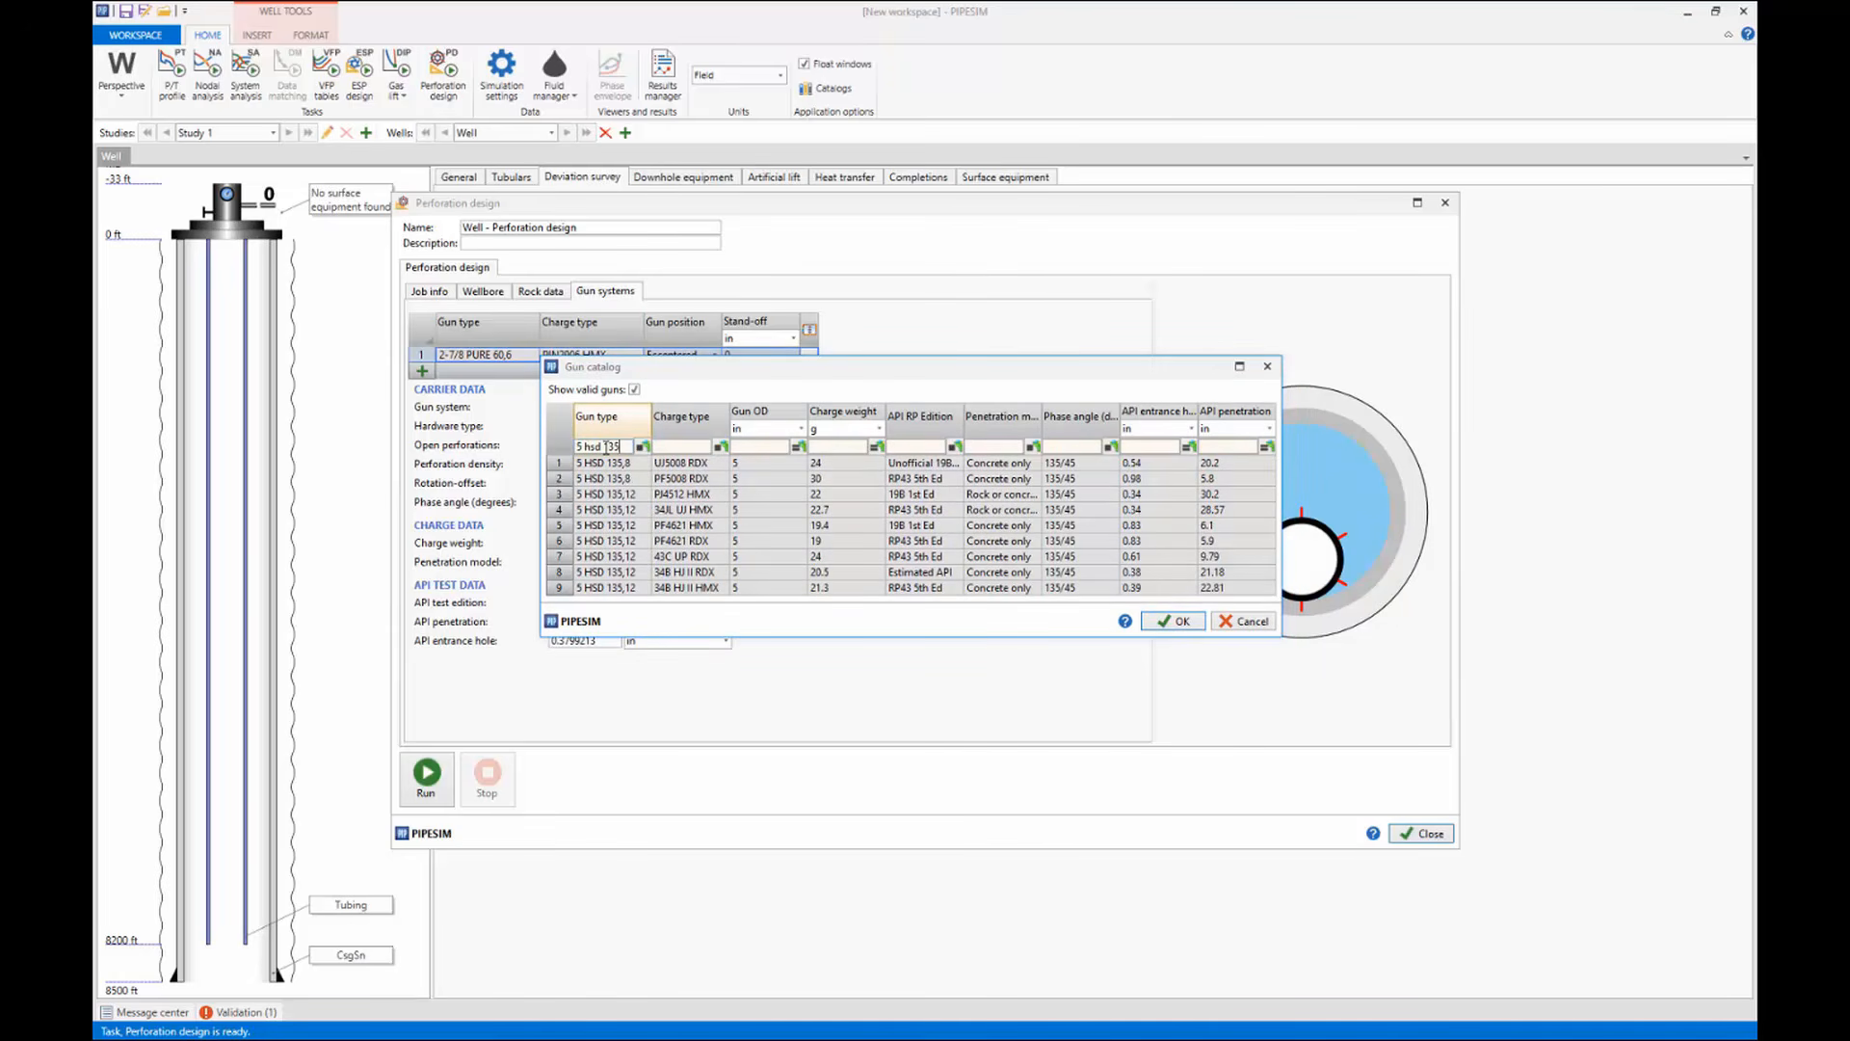
left_click(608, 495)
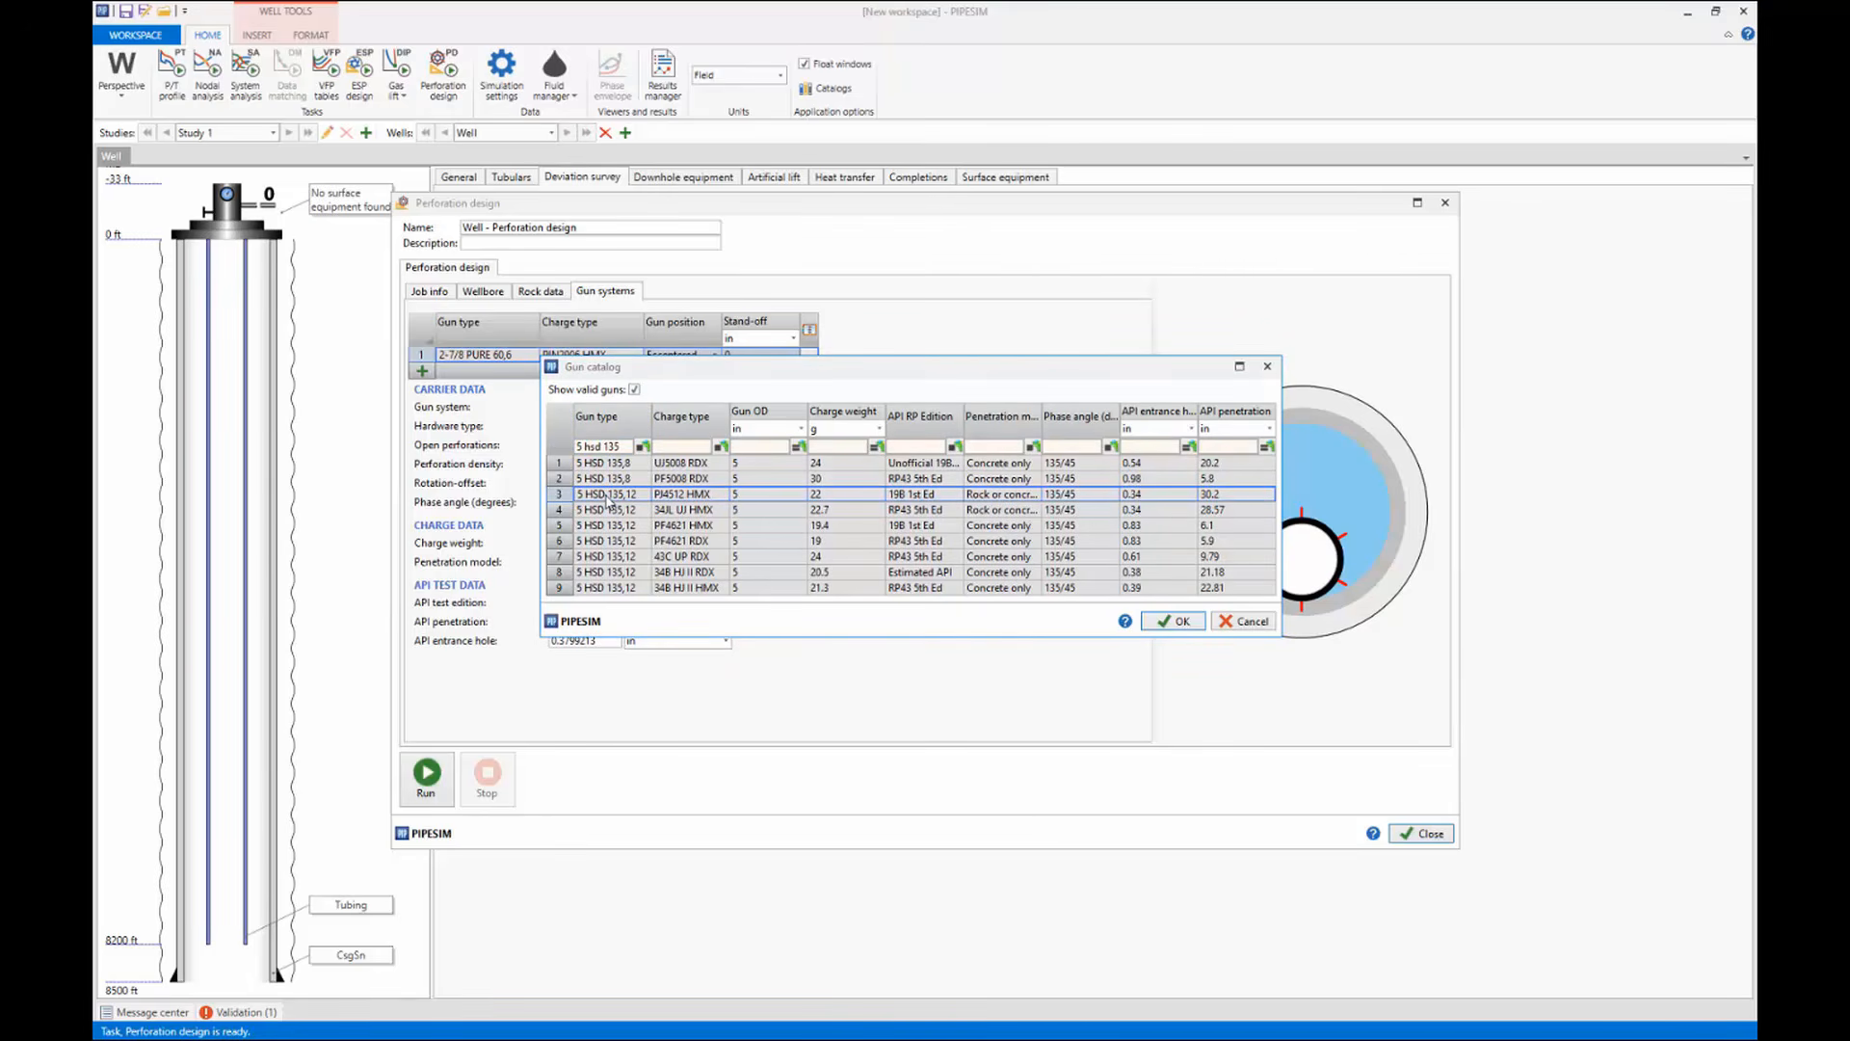
left_click(1171, 620)
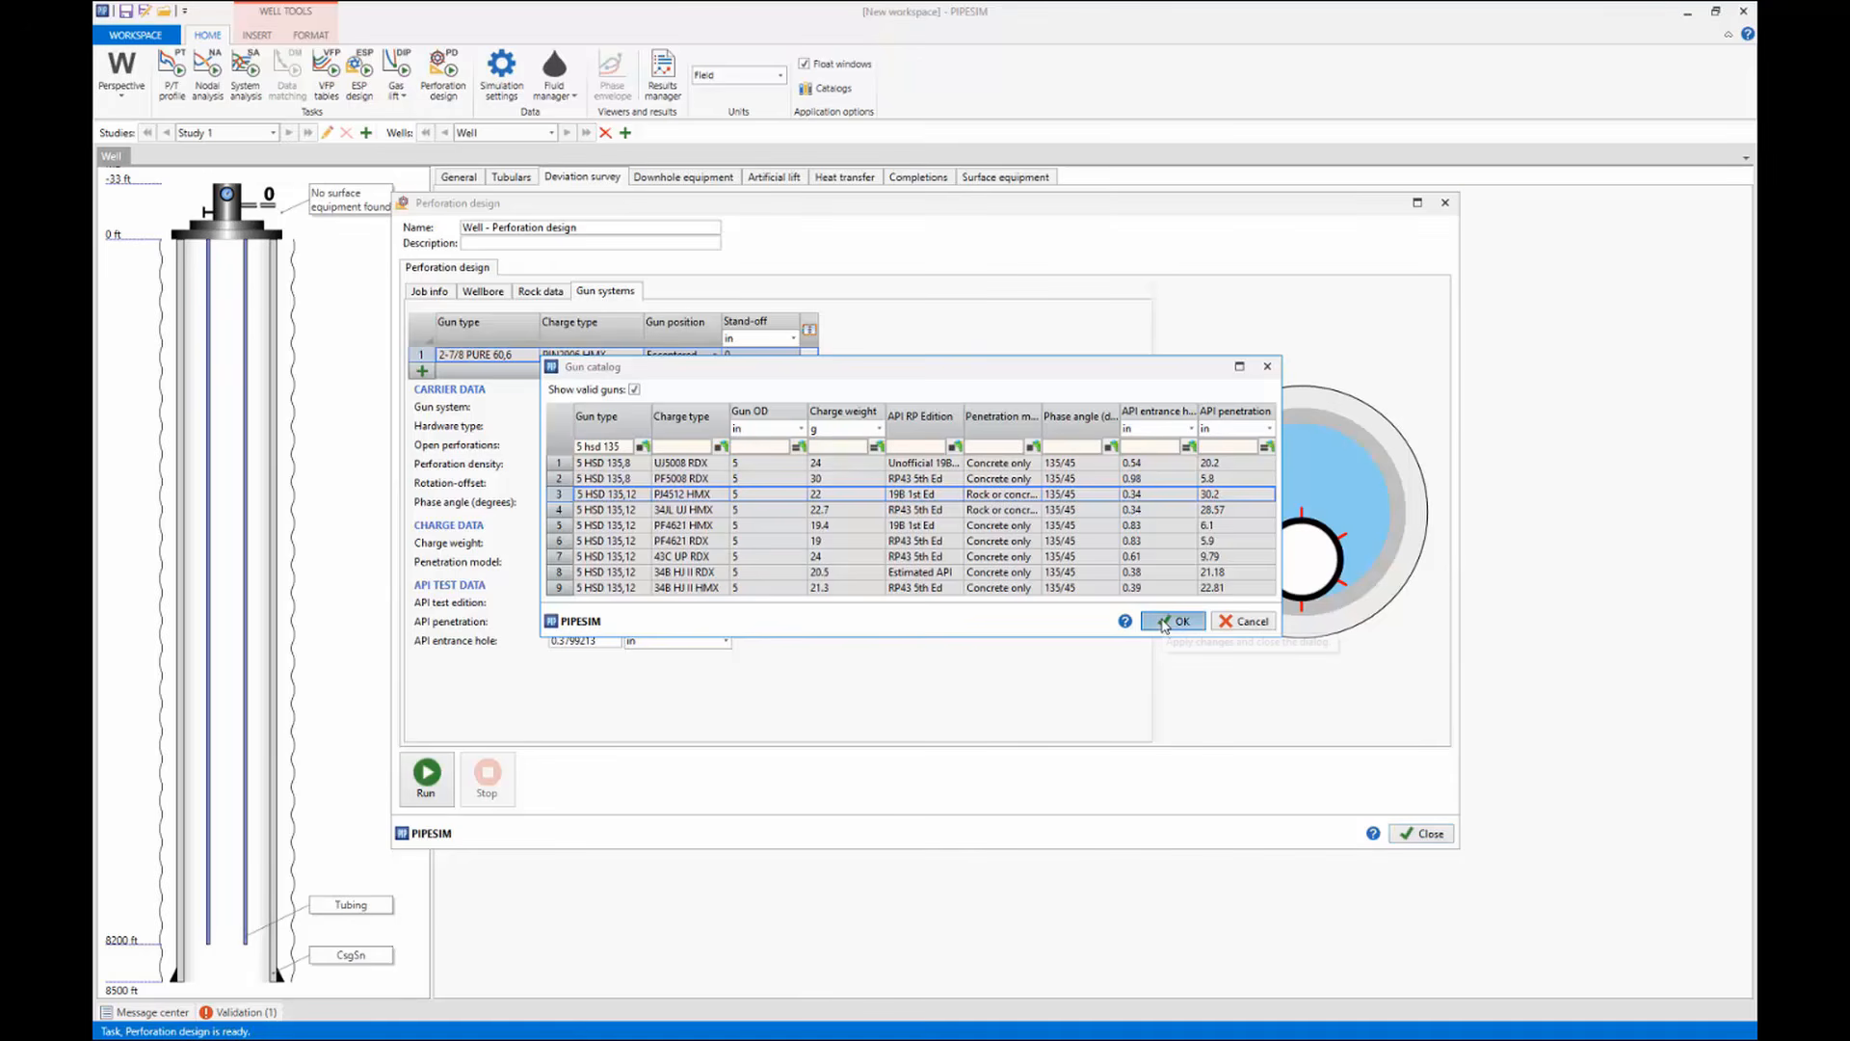
Add a second gun system using the catalog gun 4.72 PURE 135,12 with the PJN4512 HMX charge.
left_click(422, 371)
left_click(808, 370)
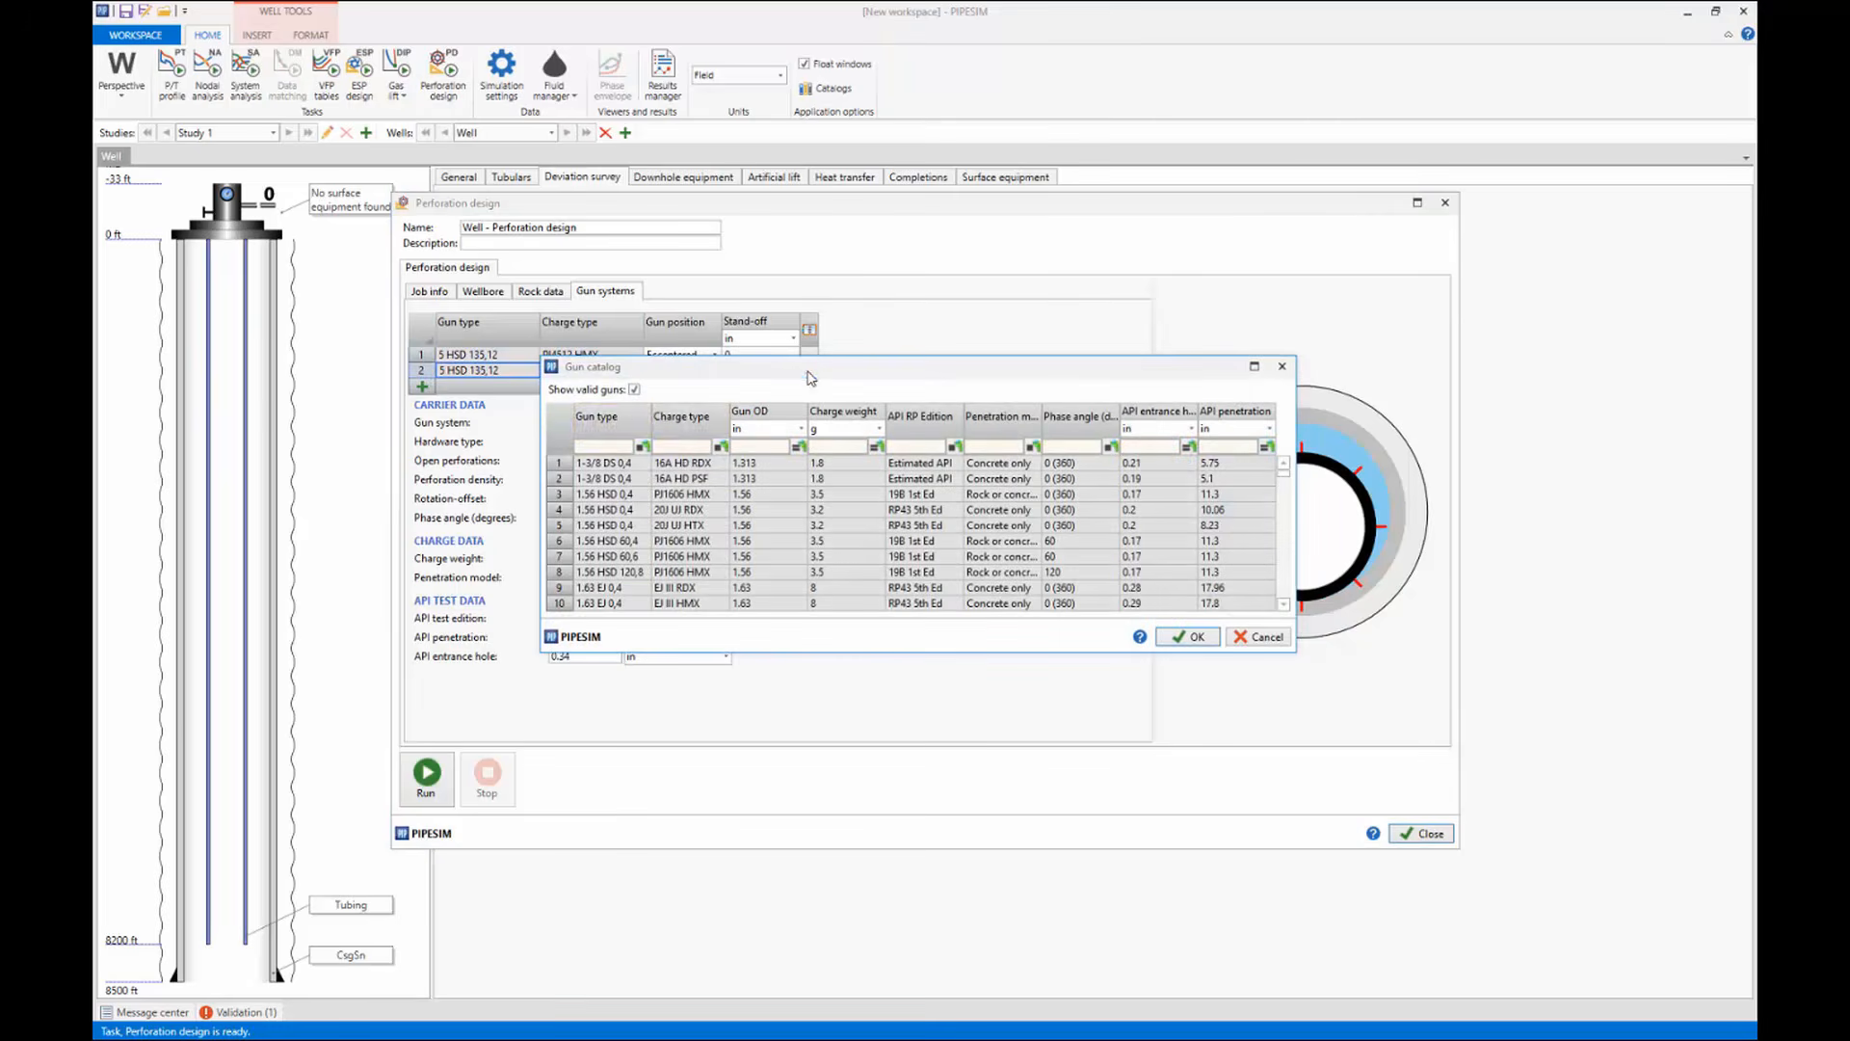
left_click(609, 447)
type("4")
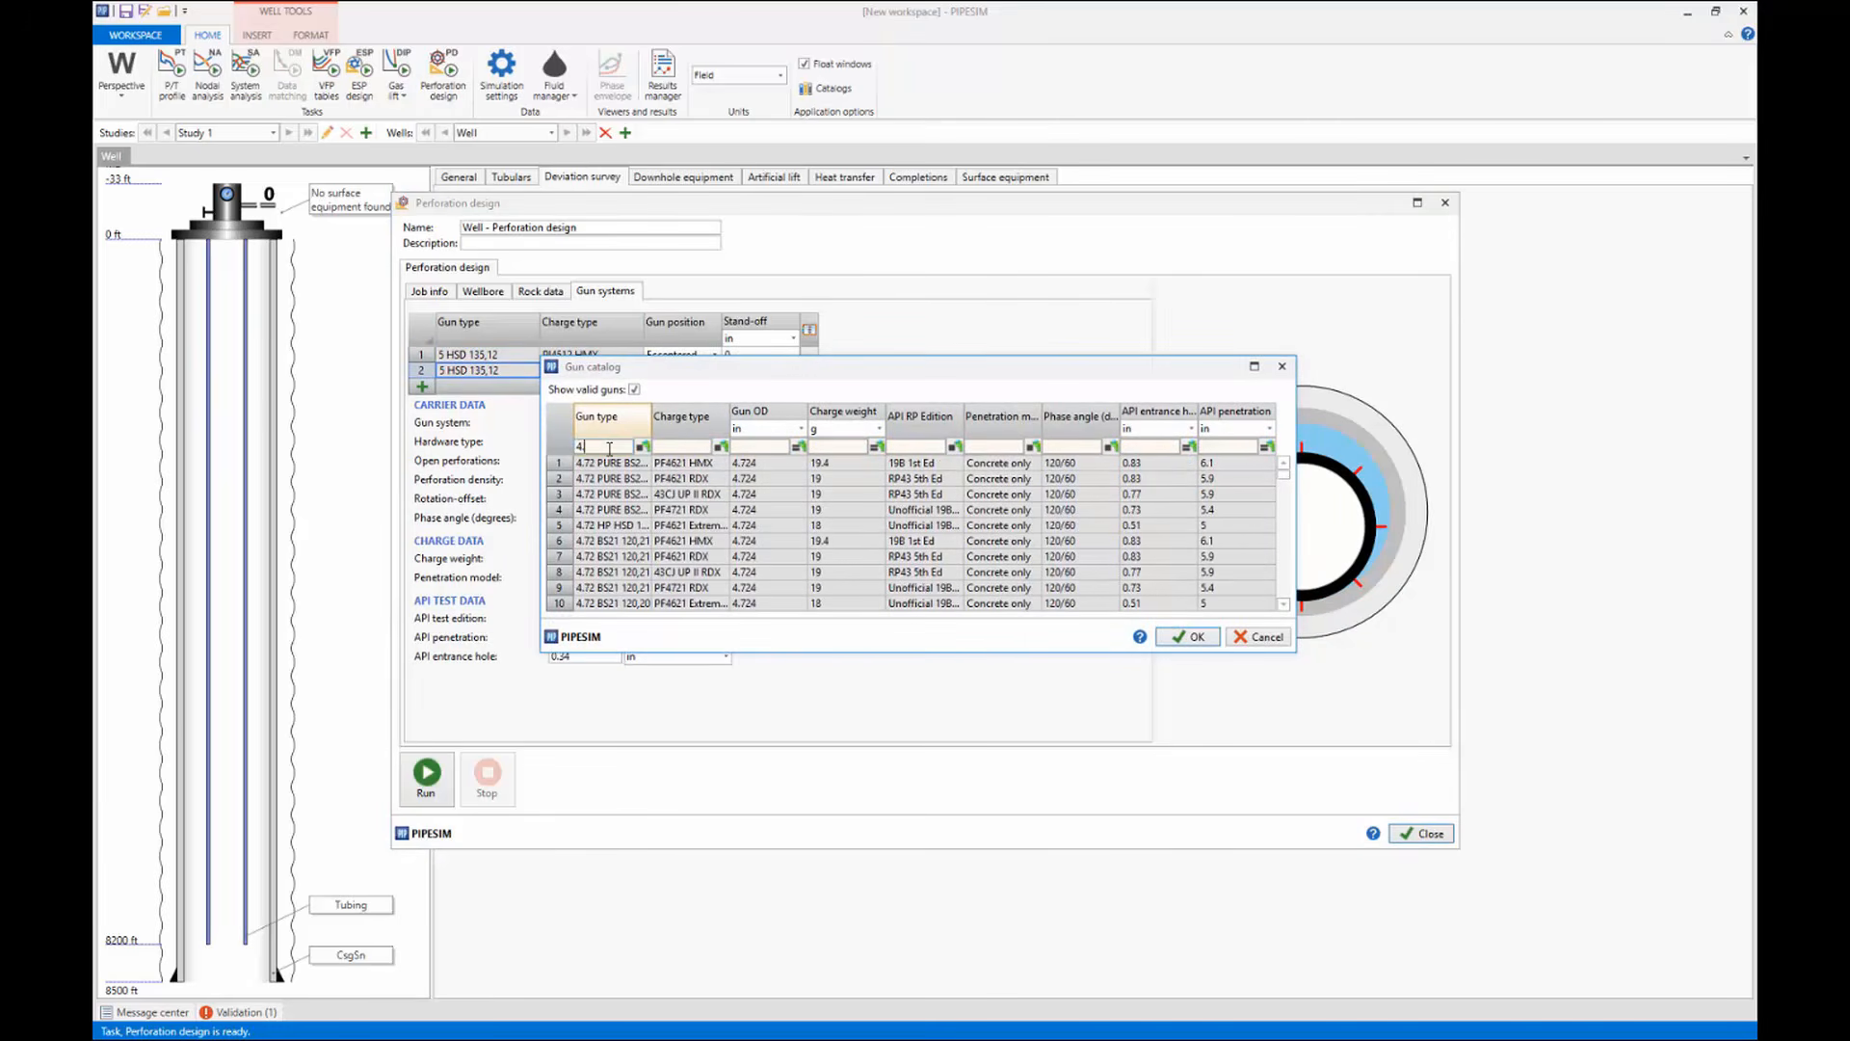
type(".72 pu")
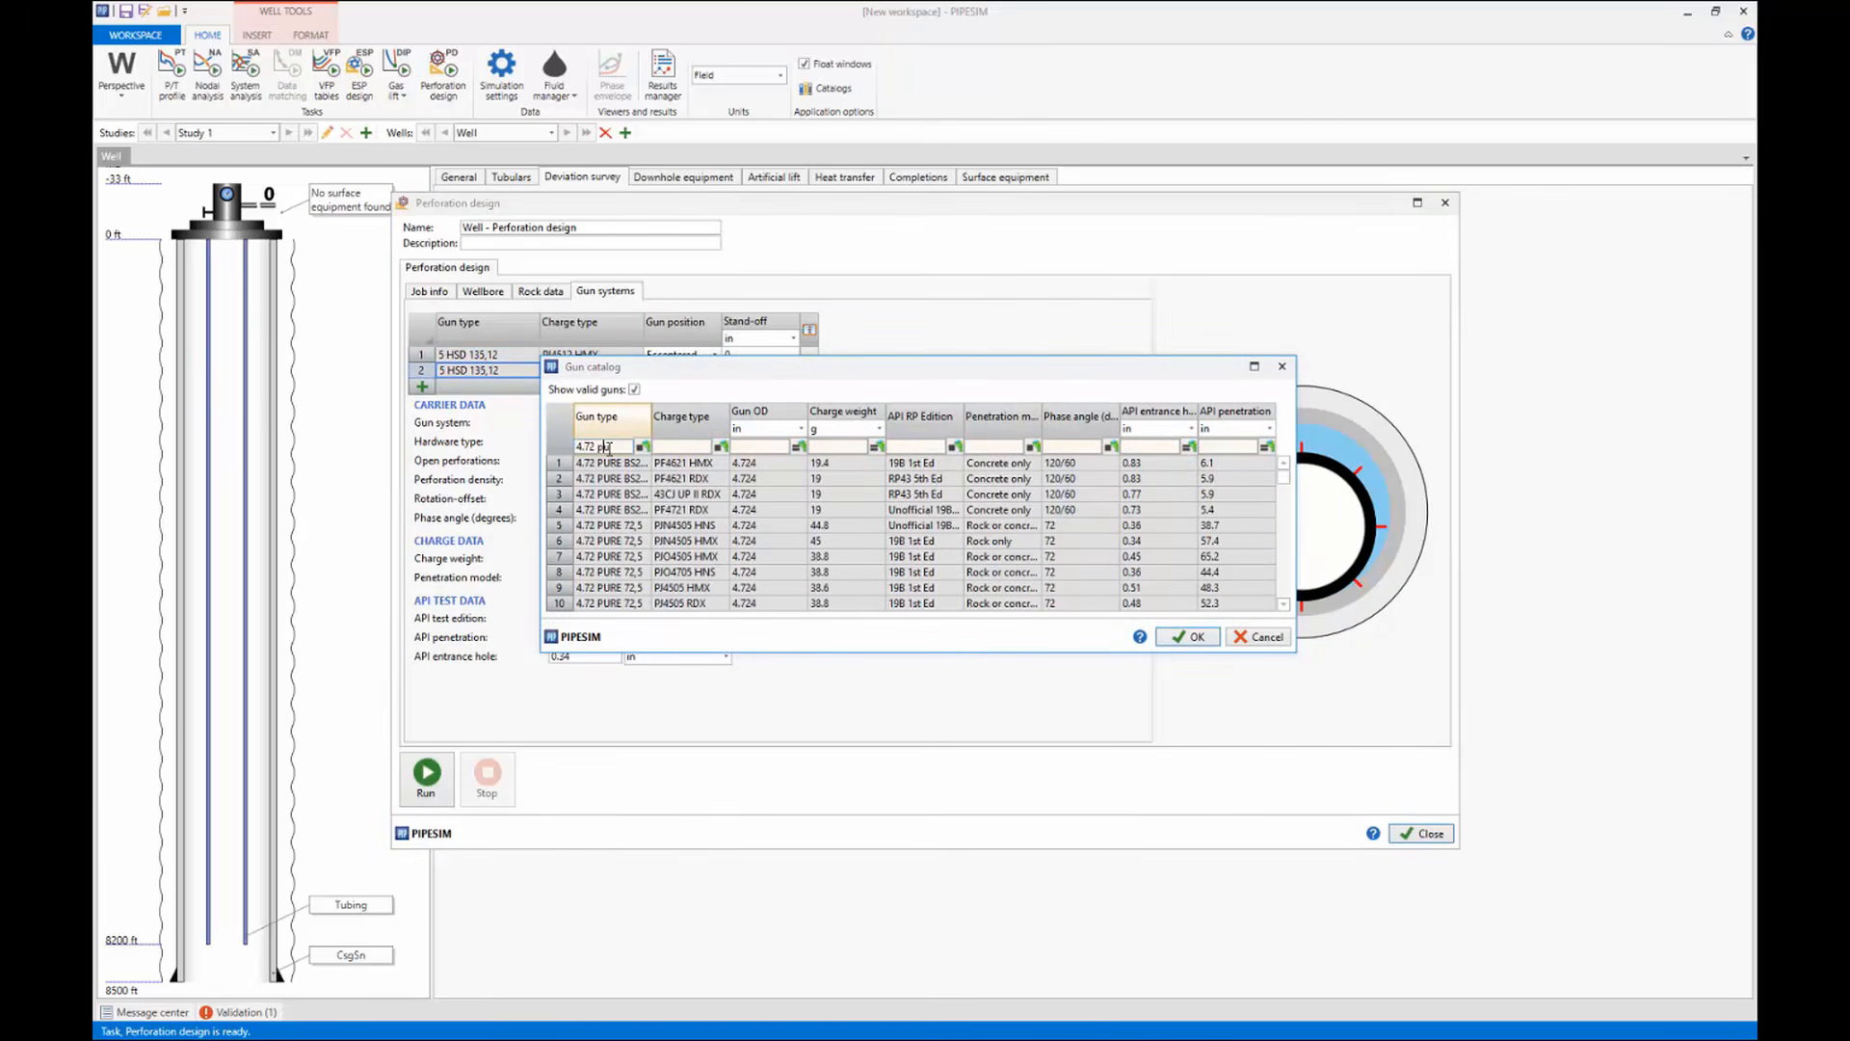
type("re 13")
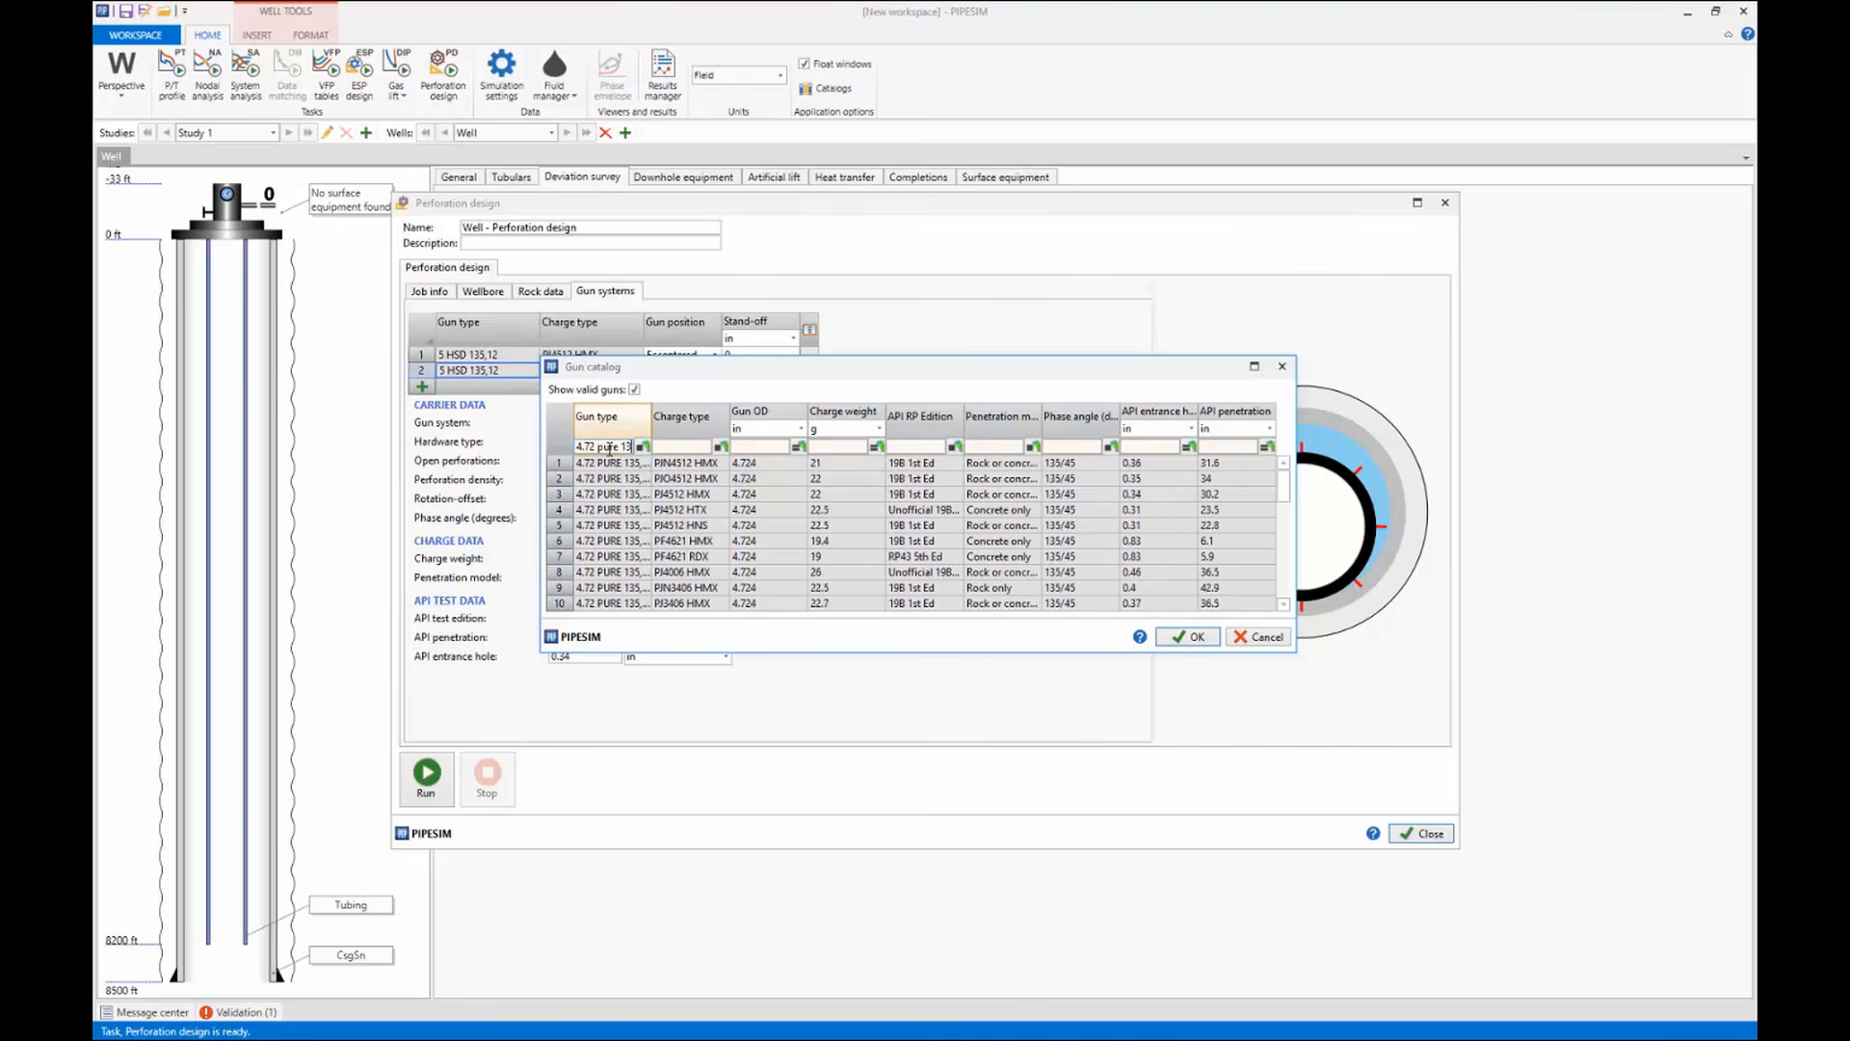
type("5")
left_click(671, 467)
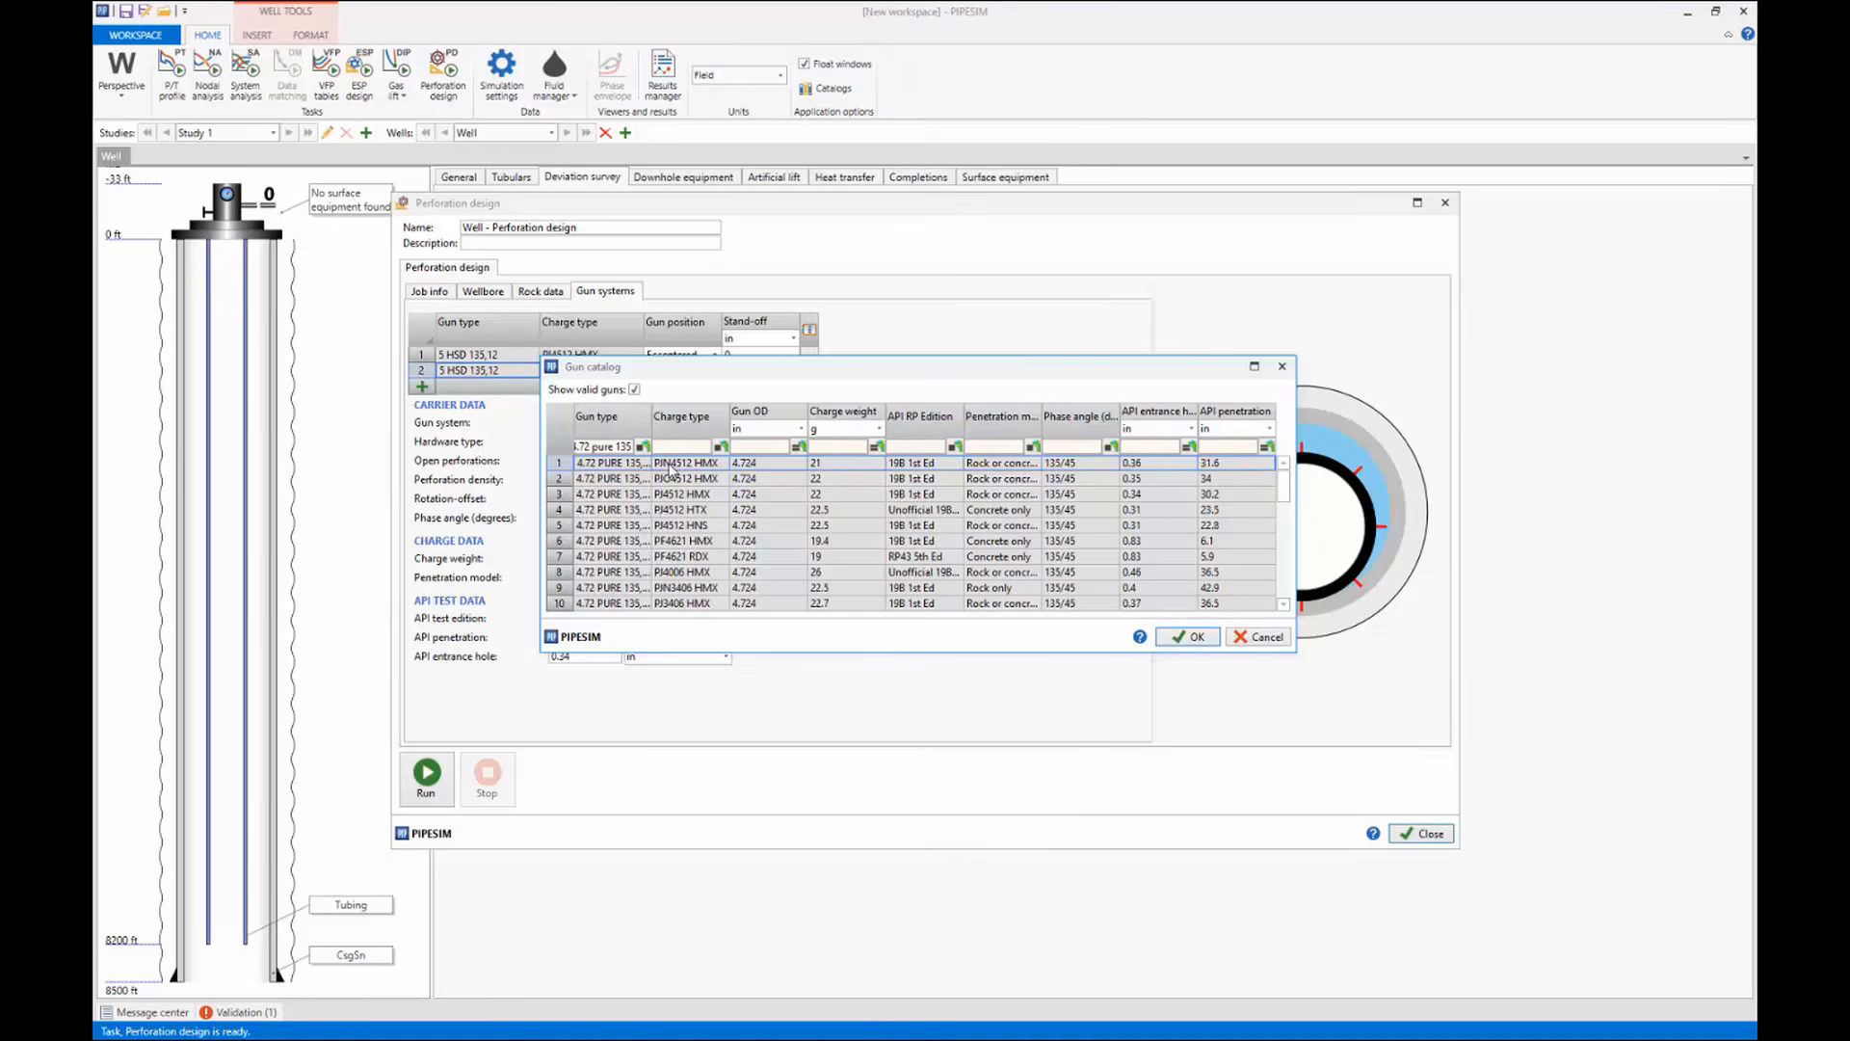
left_click(1178, 640)
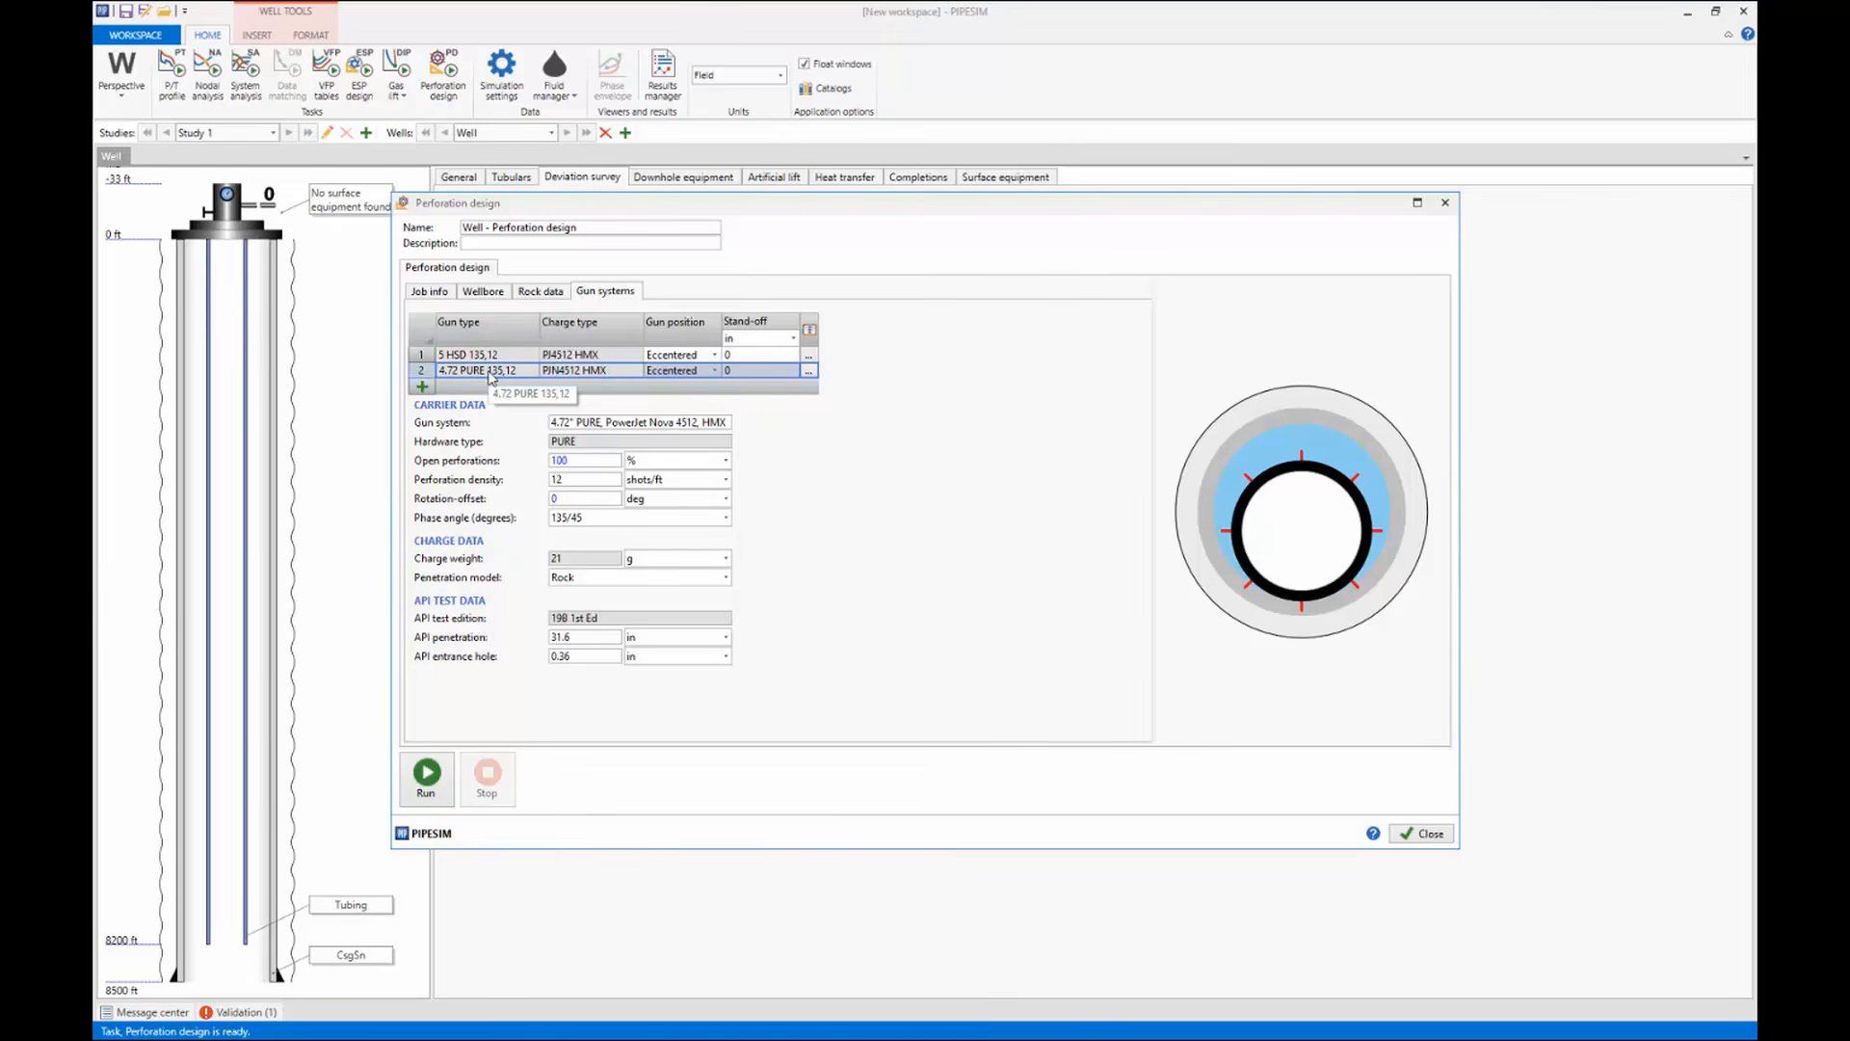
Set the gun position of both gun systems to Centered.
left_click(688, 357)
left_click(673, 382)
left_click(672, 374)
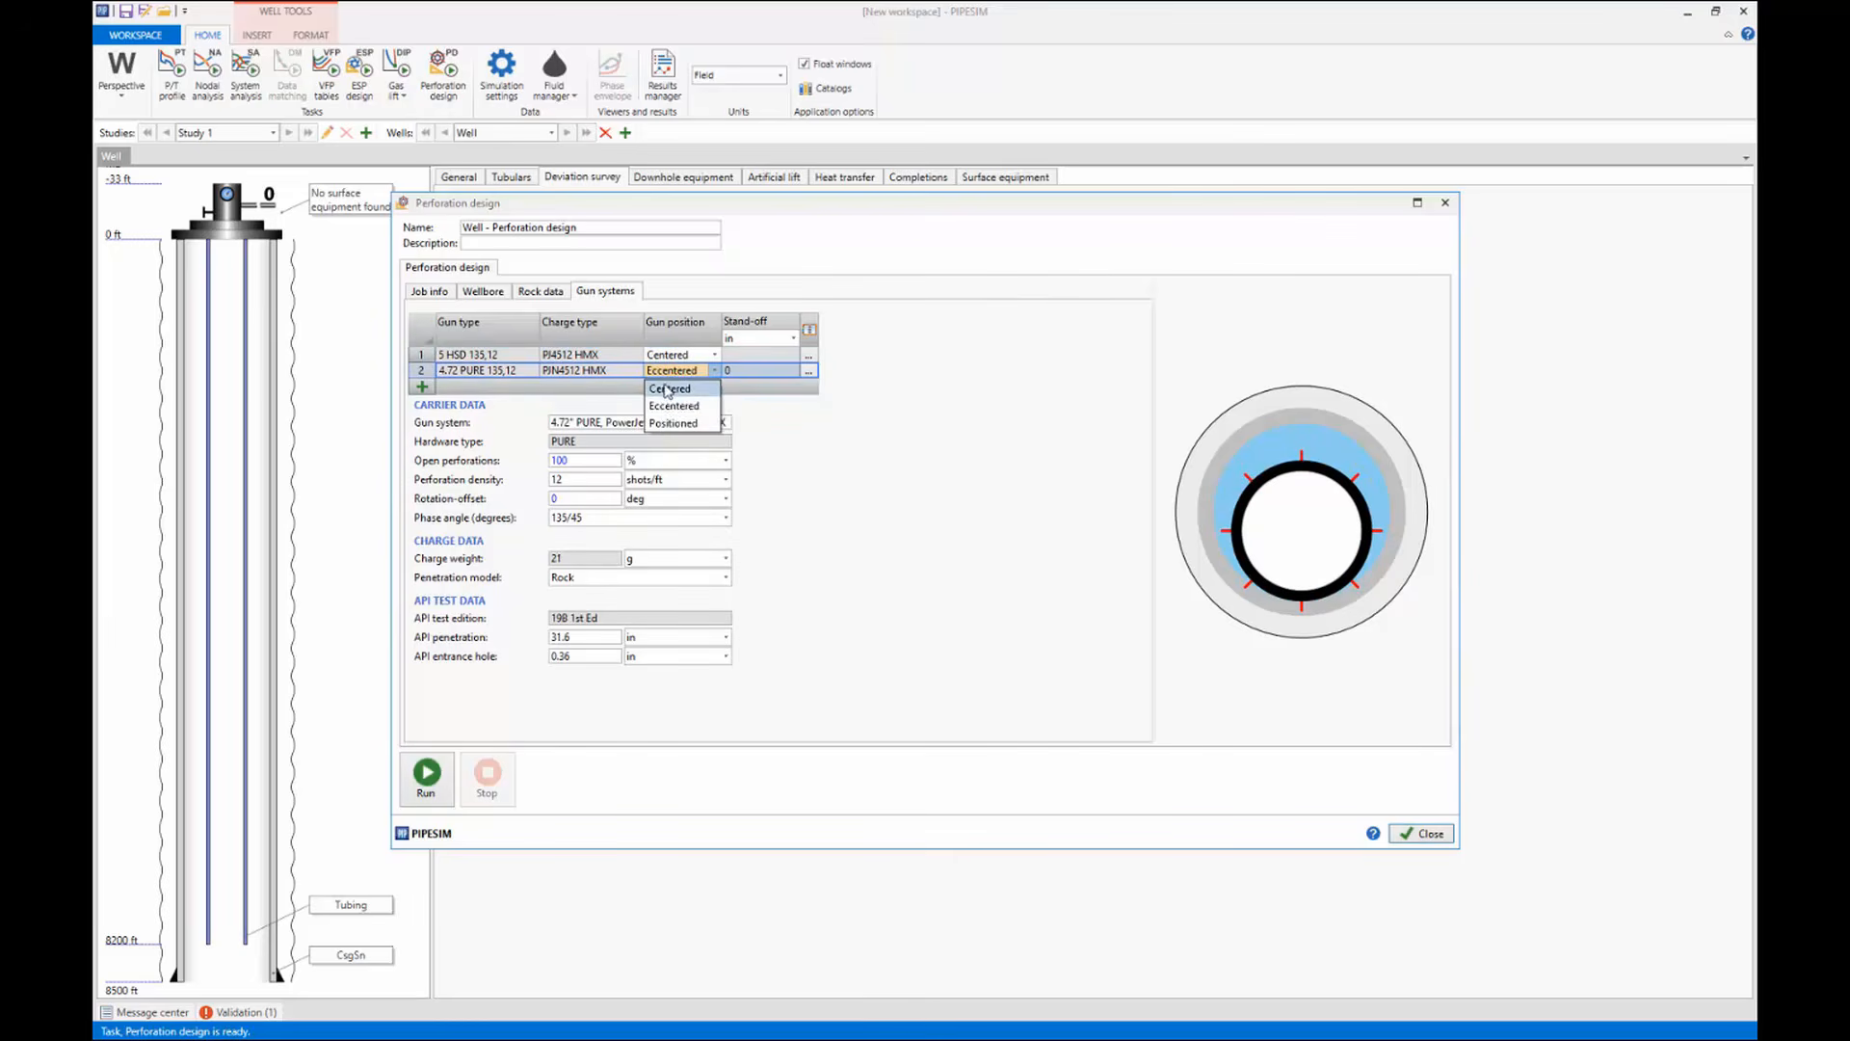
left_click(665, 389)
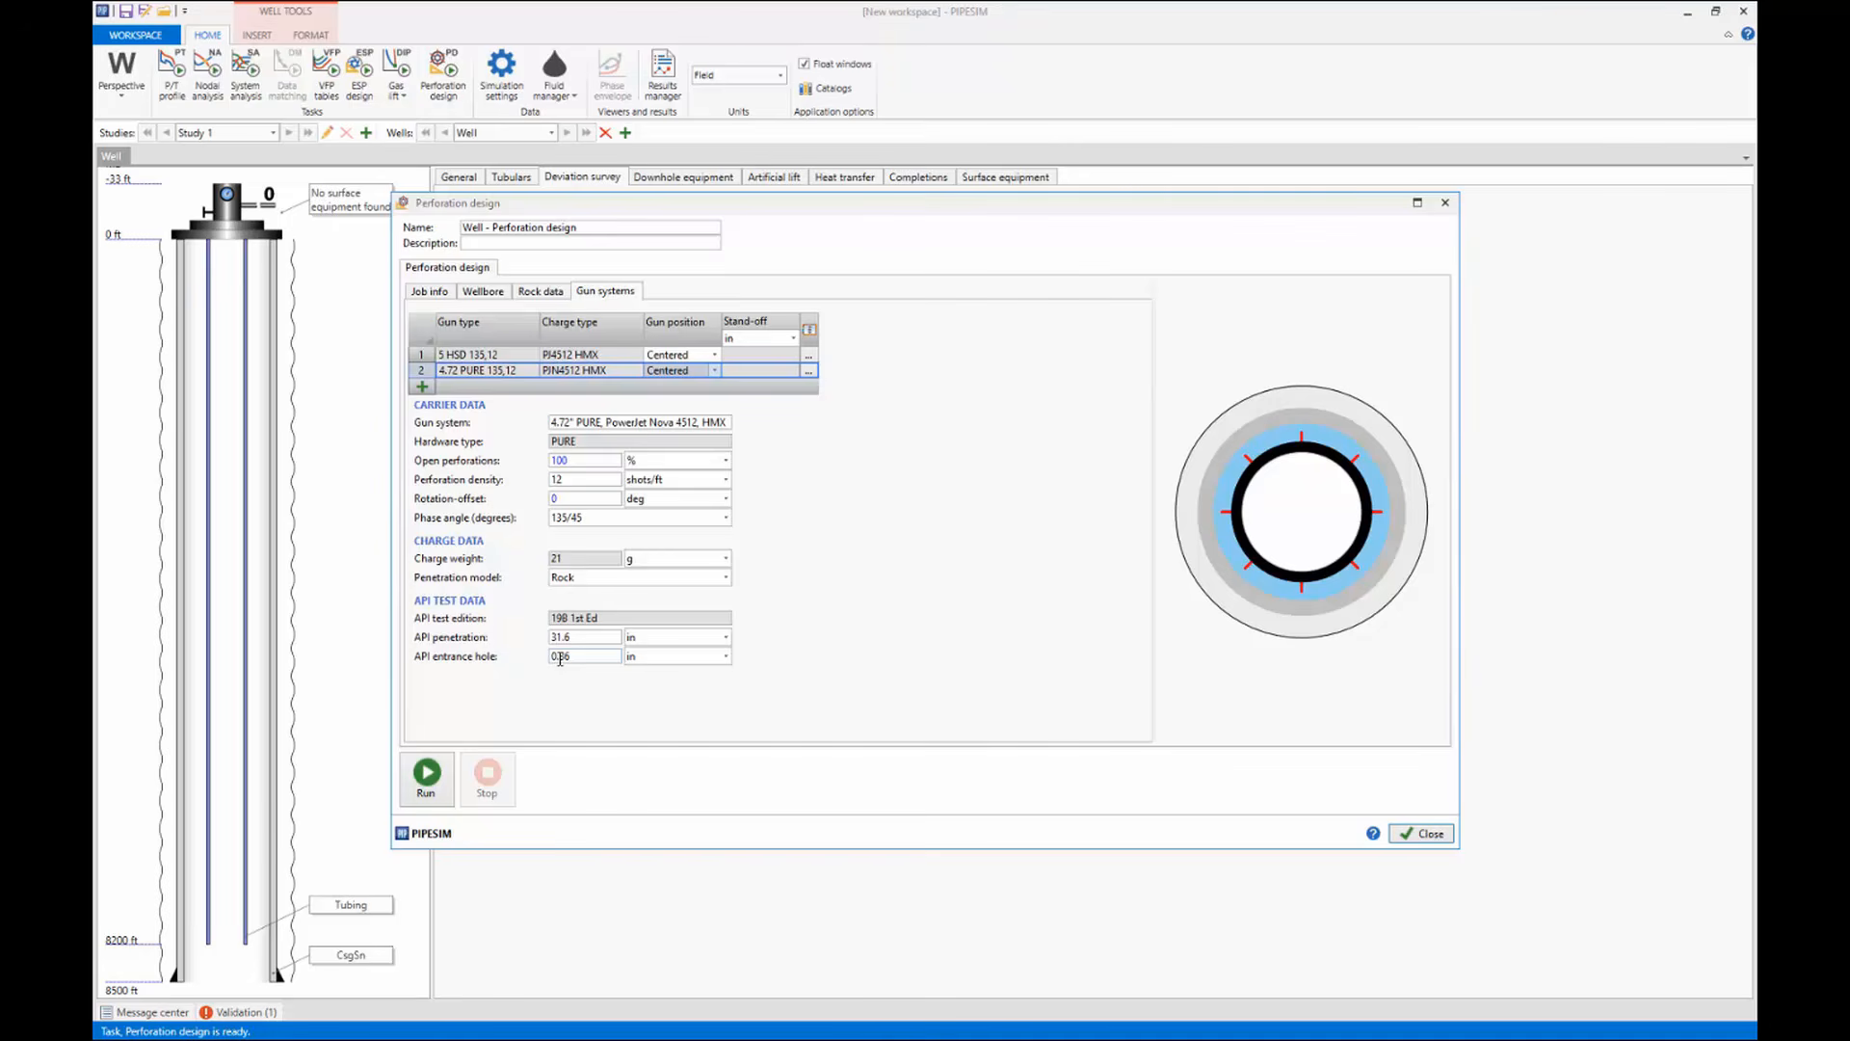
Run the perforation design and widen the result columns and window so the full perforation result headings are readable.
left_click(445, 771)
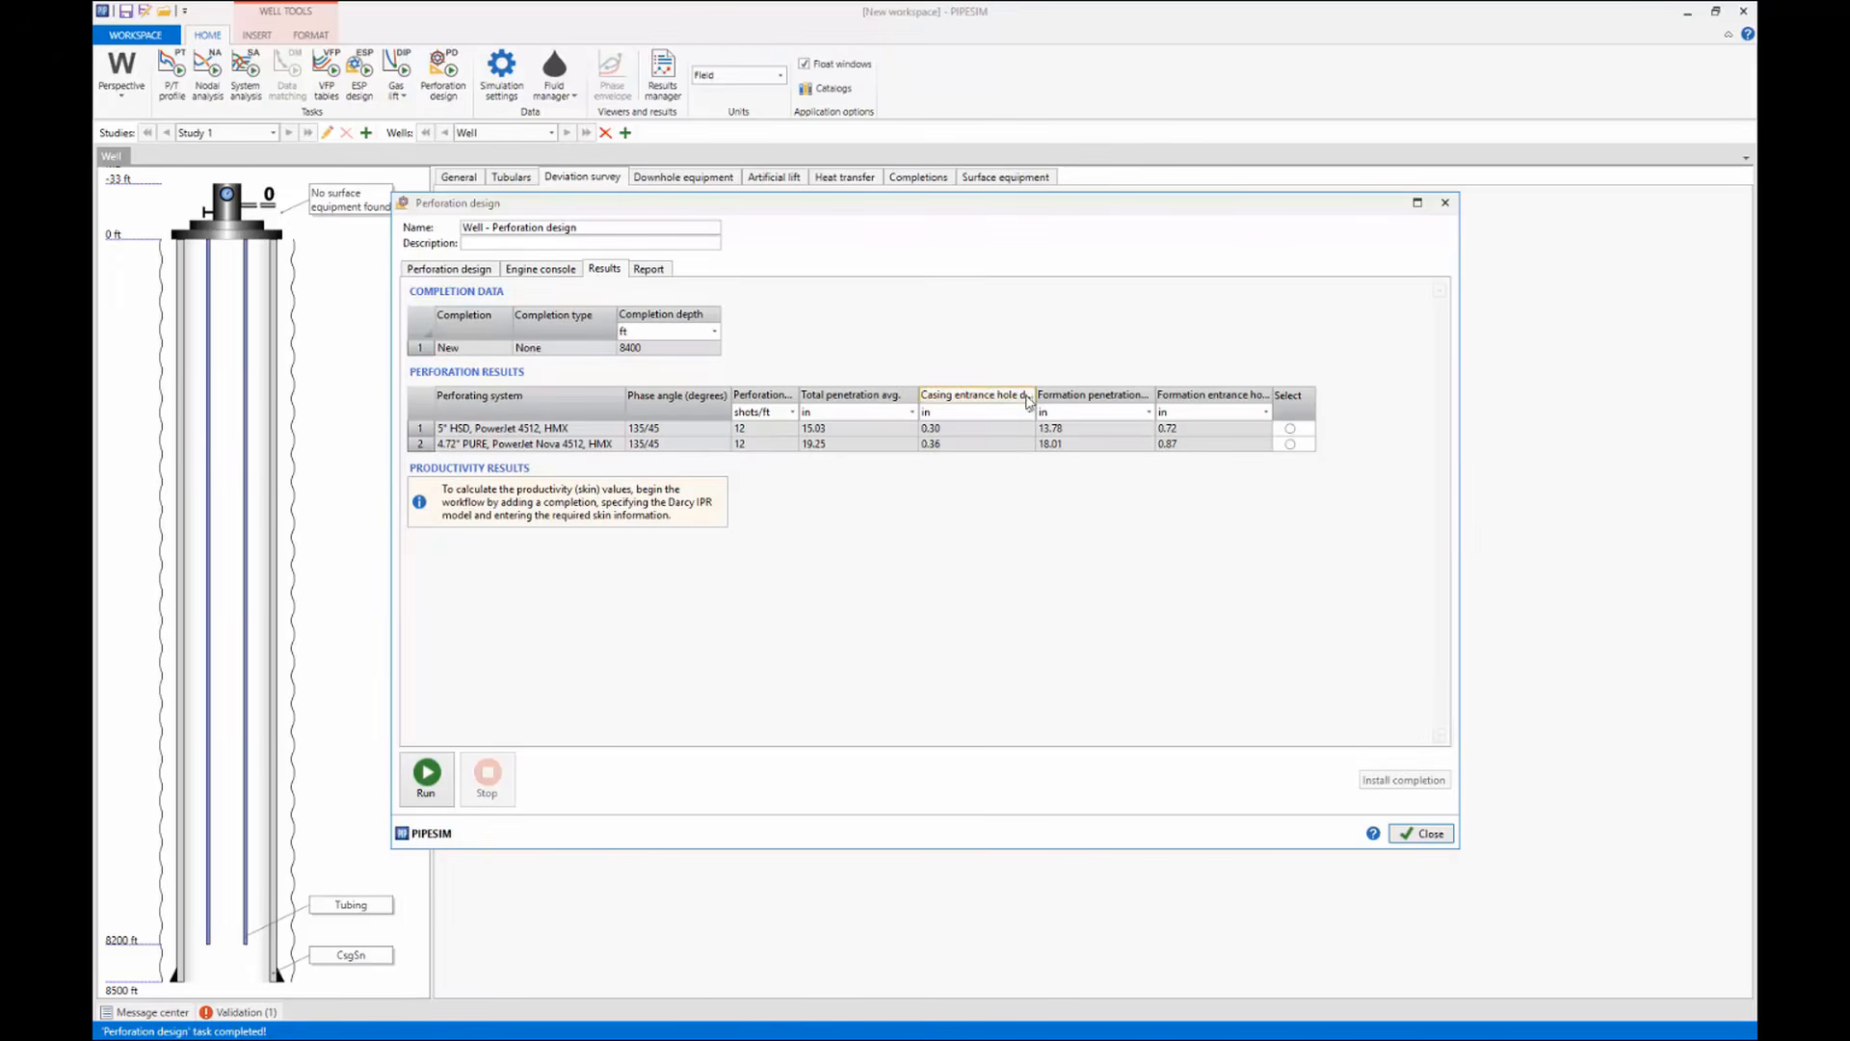
left_click_drag(1035, 392, 1093, 389)
left_click_drag(1210, 393, 1234, 393)
left_click_drag(1353, 393, 1547, 400)
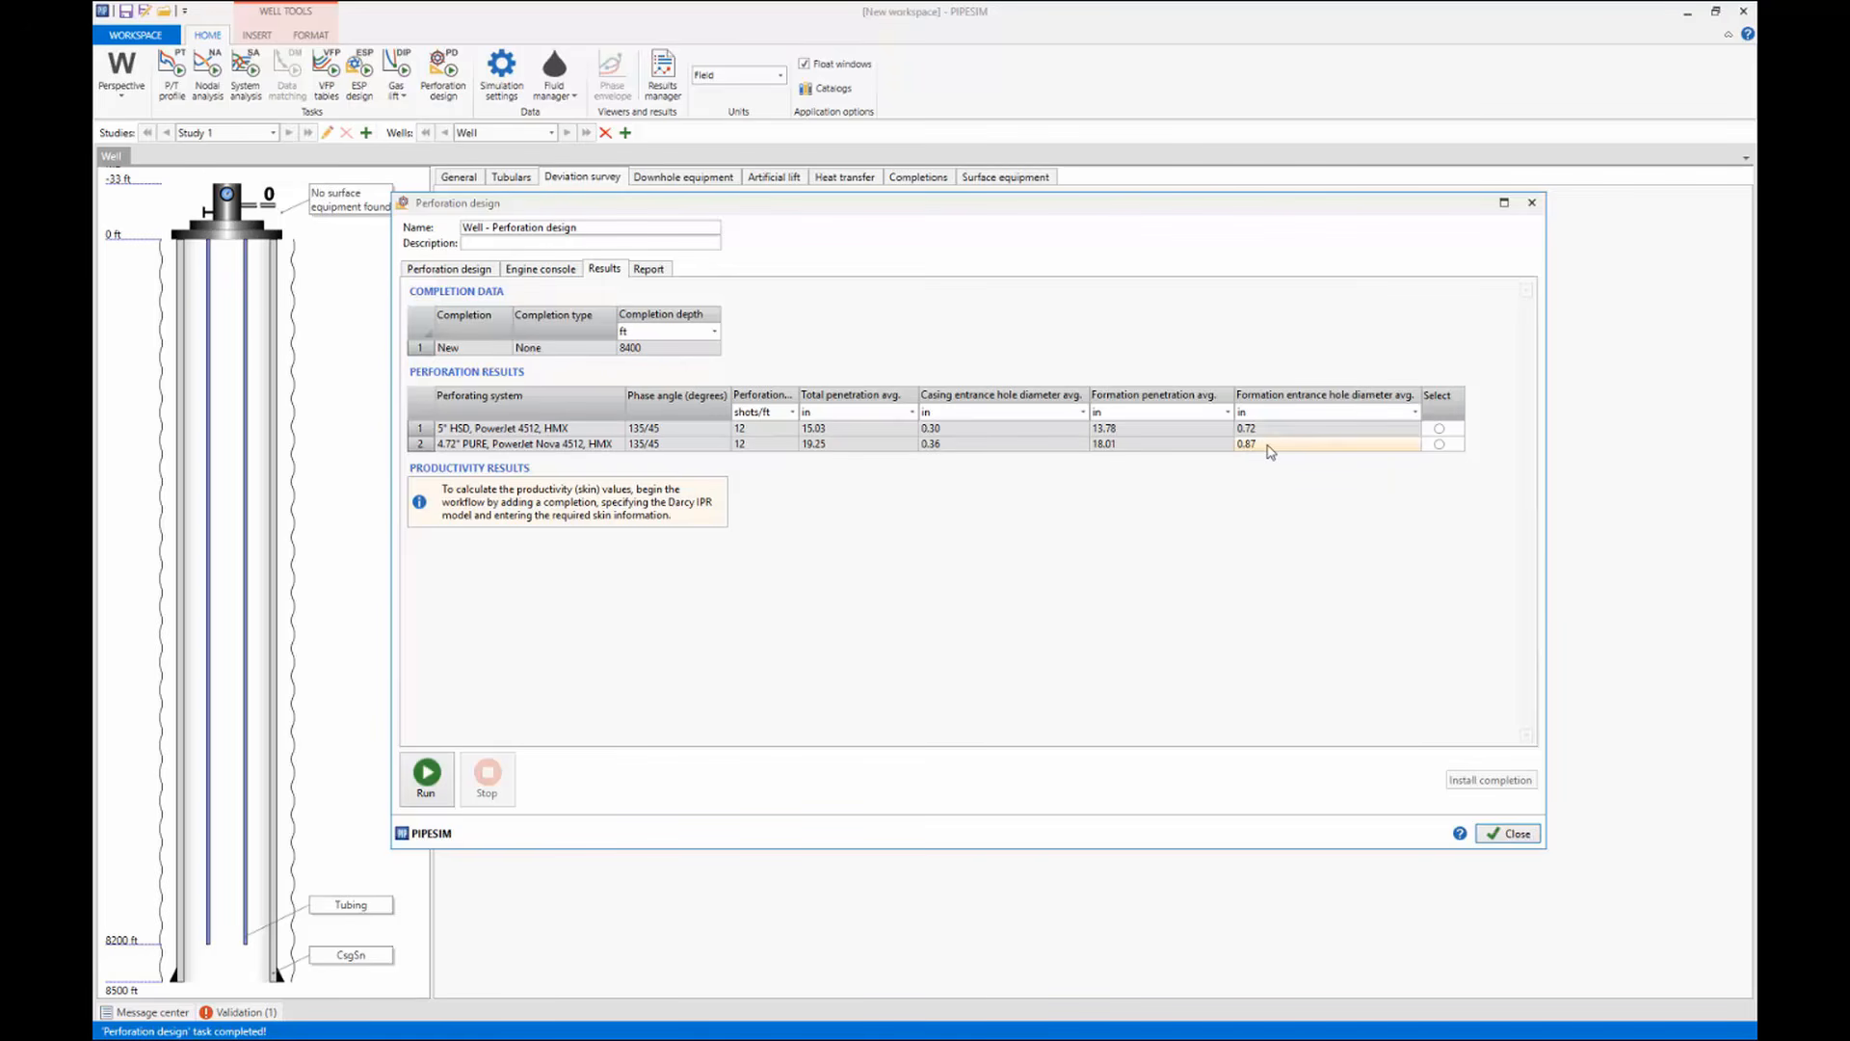
Enlarge the perforation design report and examine the perforating system pages for both guns.
left_click(661, 273)
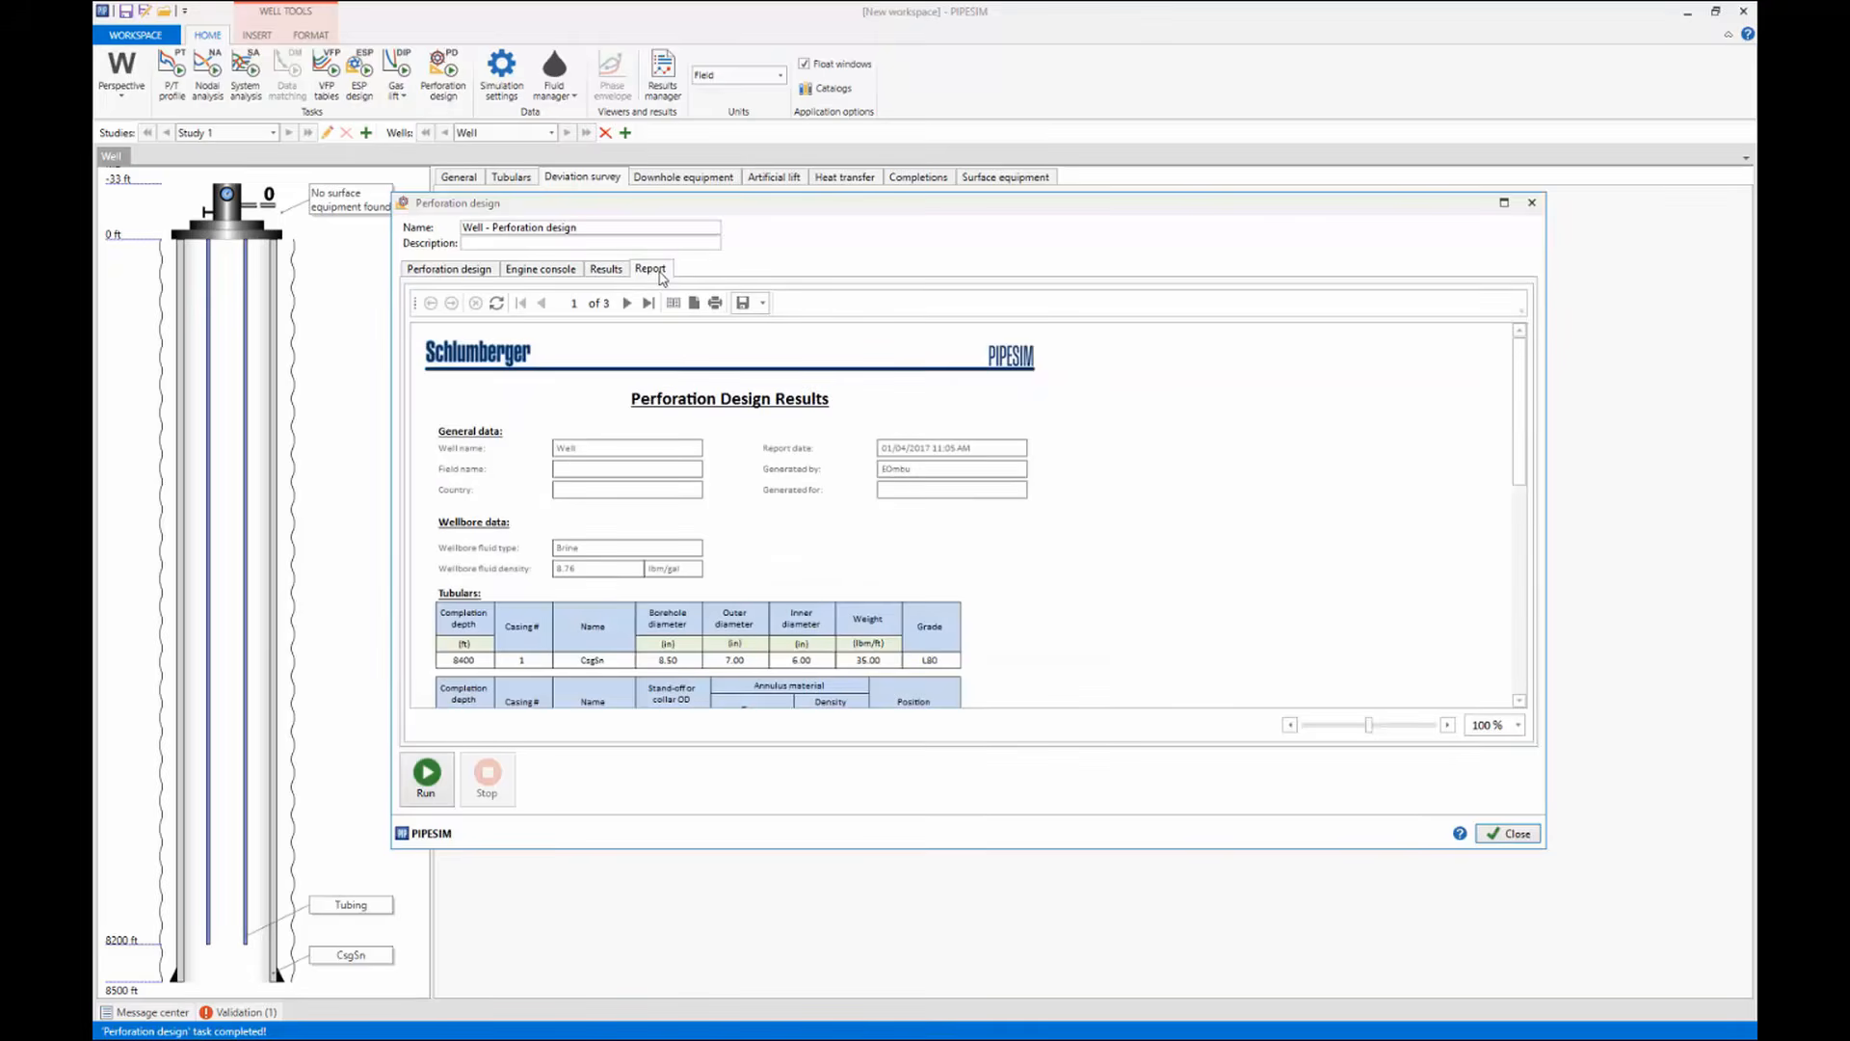
left_click(1504, 203)
left_click(328, 112)
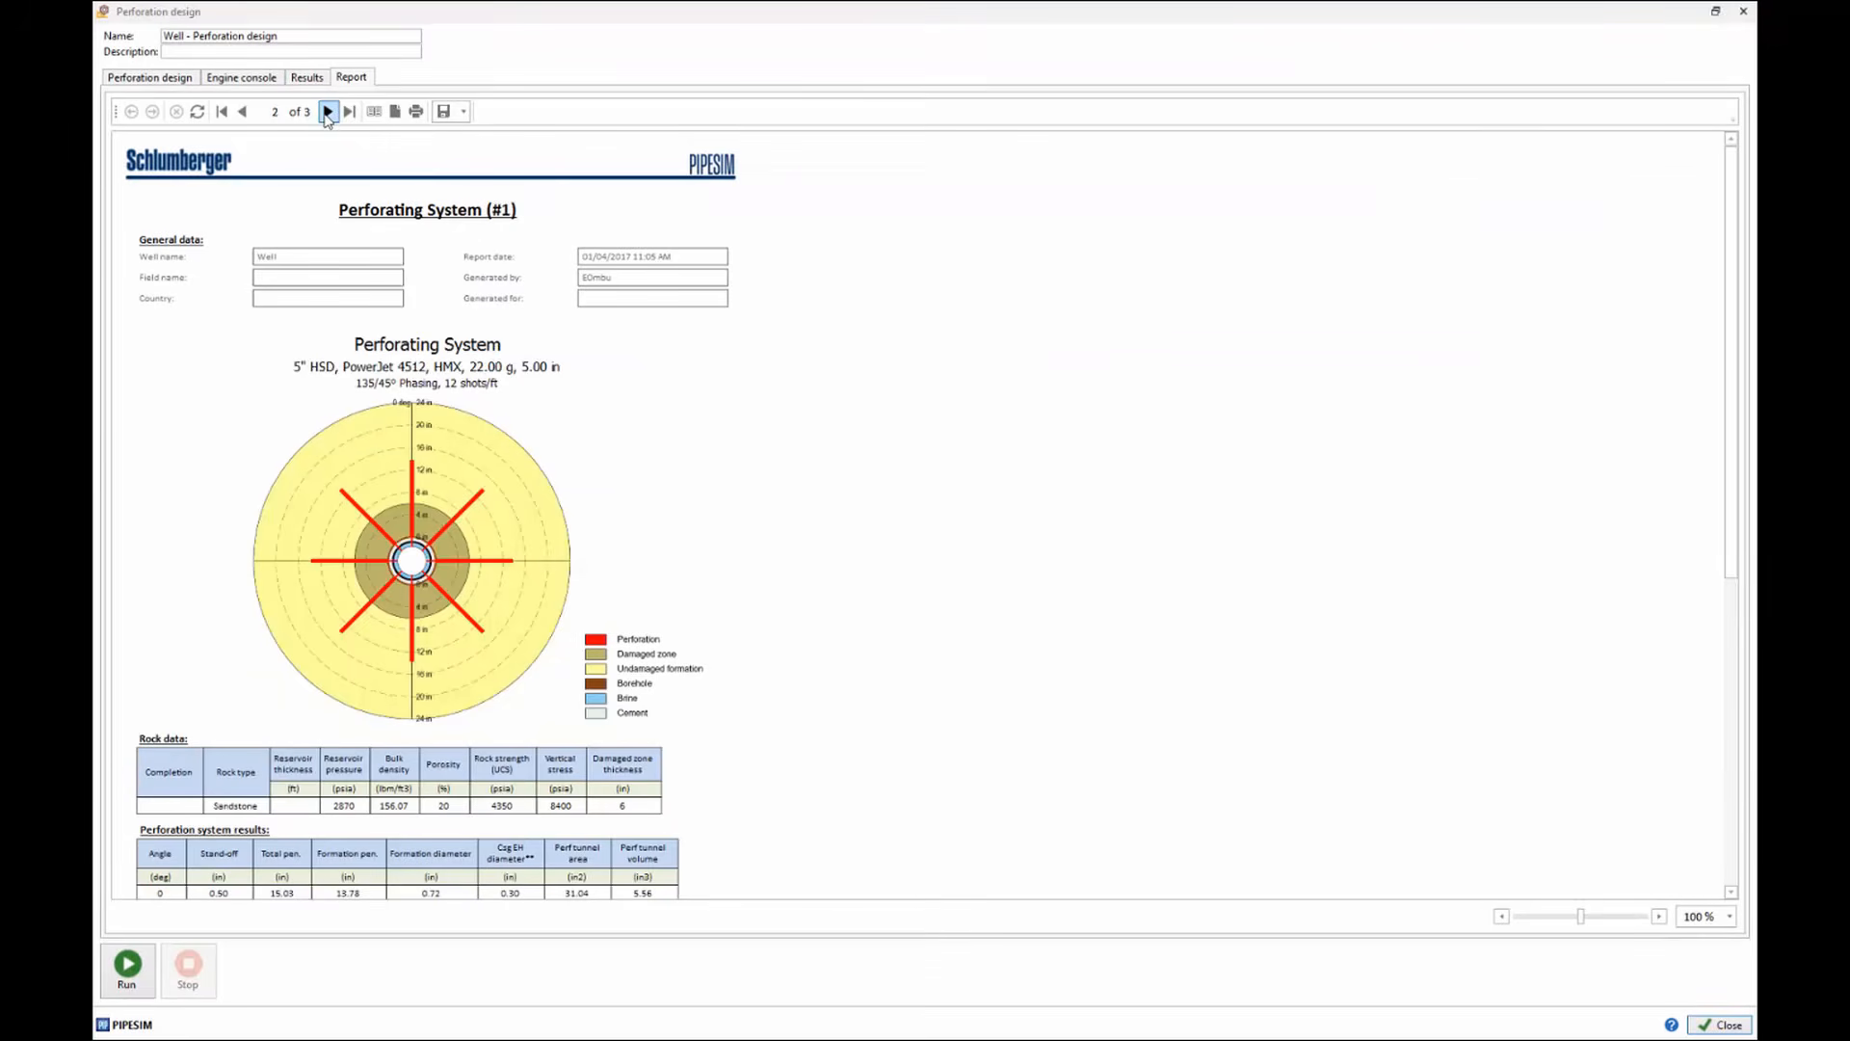
left_click(328, 113)
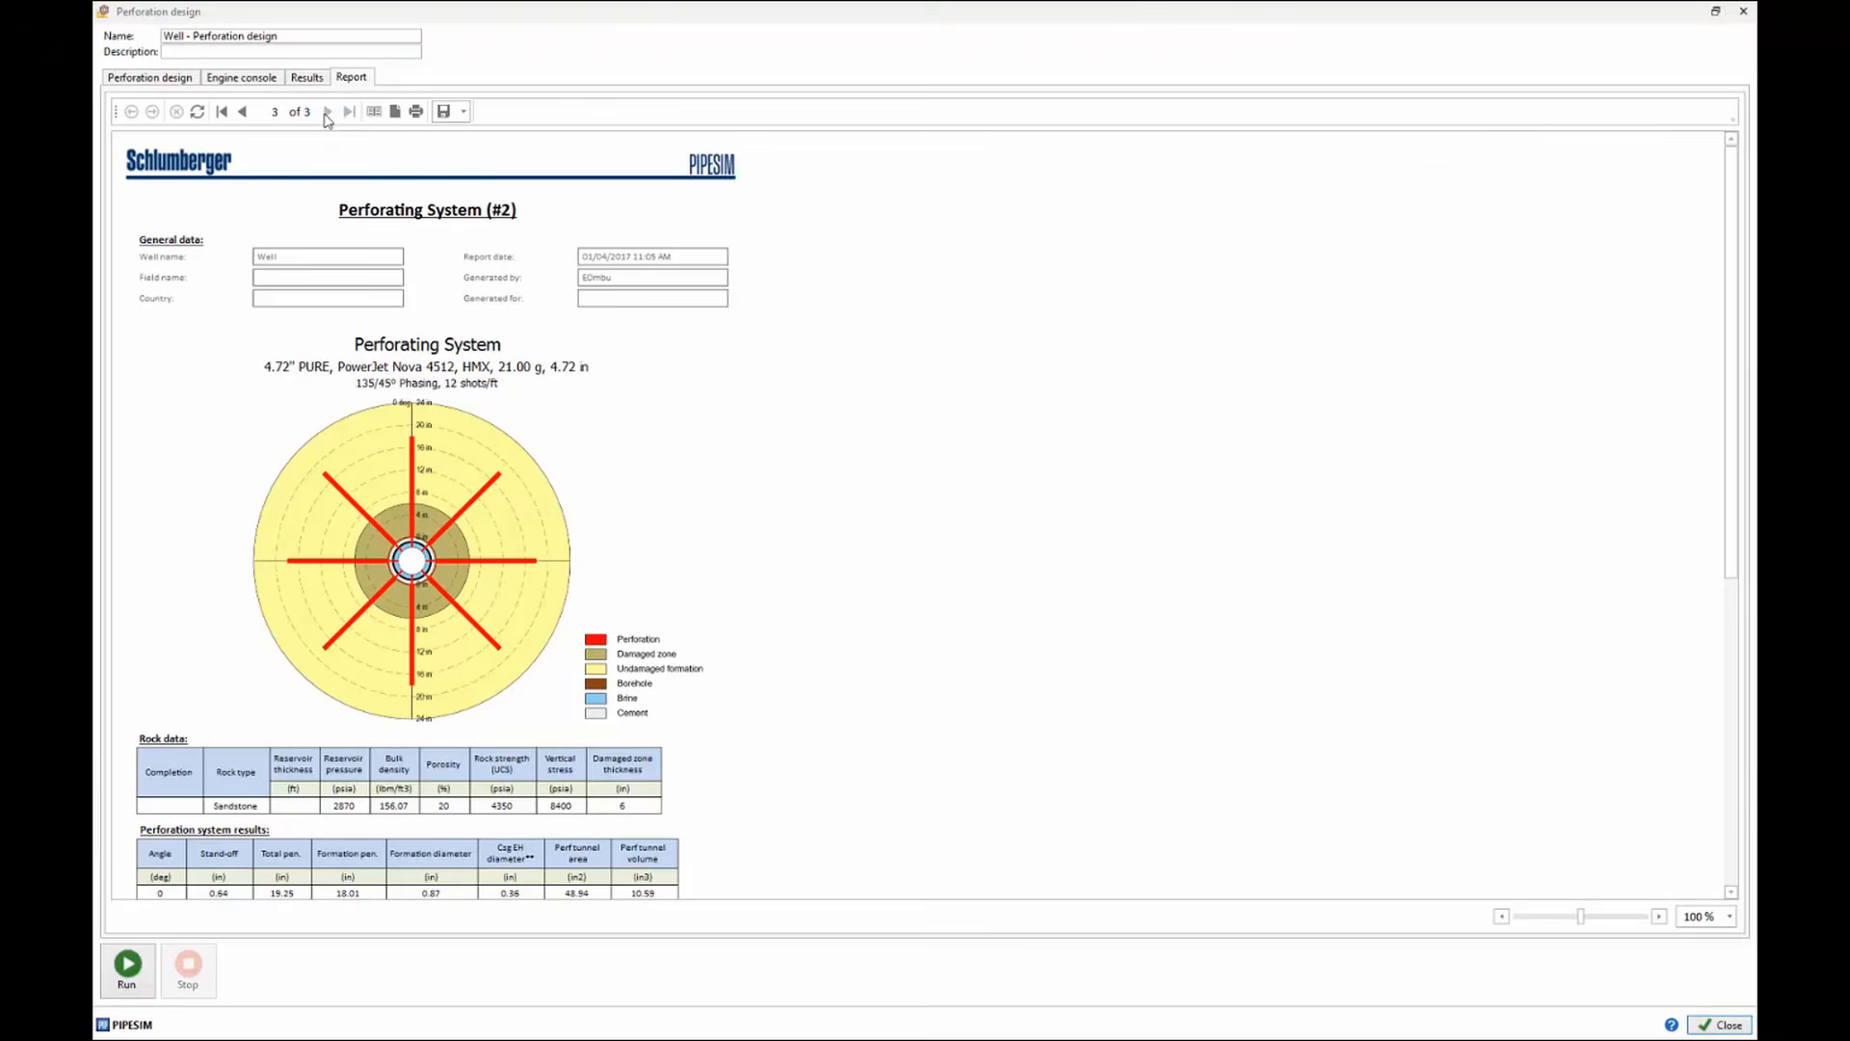
Choose the 4.72" PURE, PowerJet Nova 4512, HMX system in the results and install it as the well's completion.
left_click(307, 79)
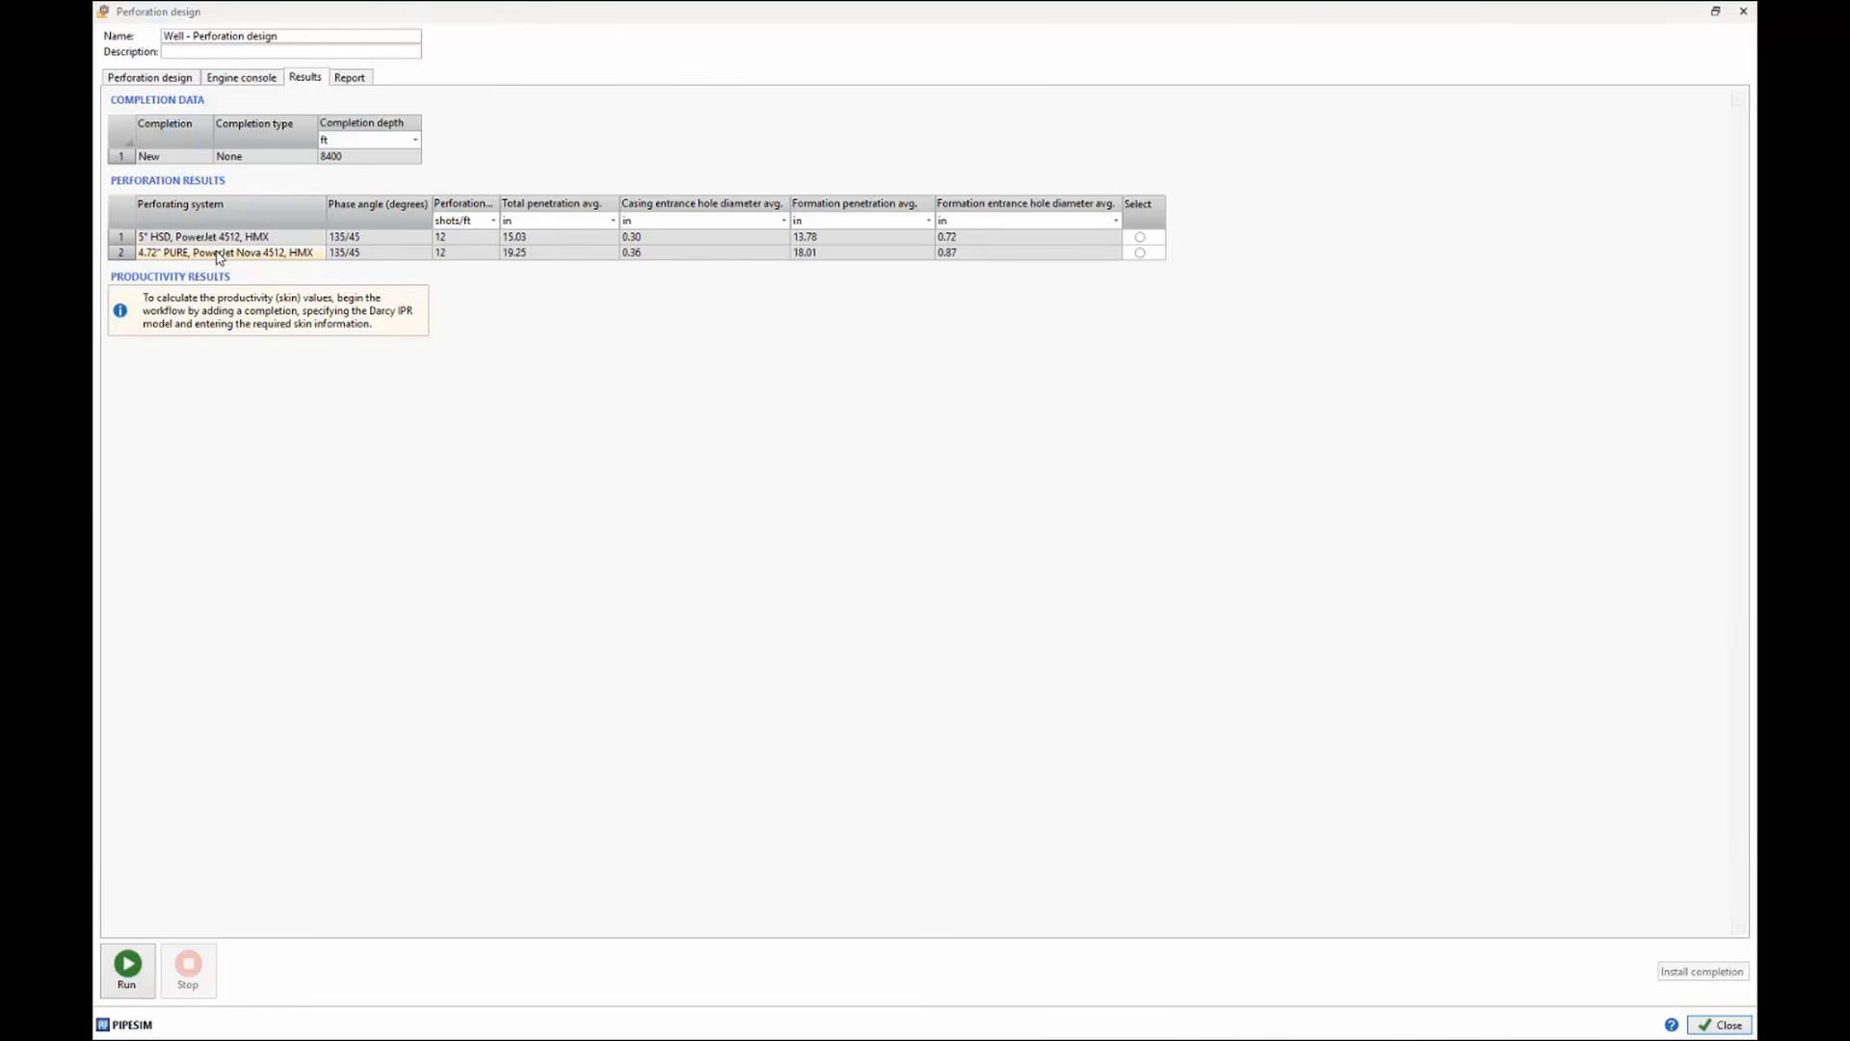
left_click(1140, 253)
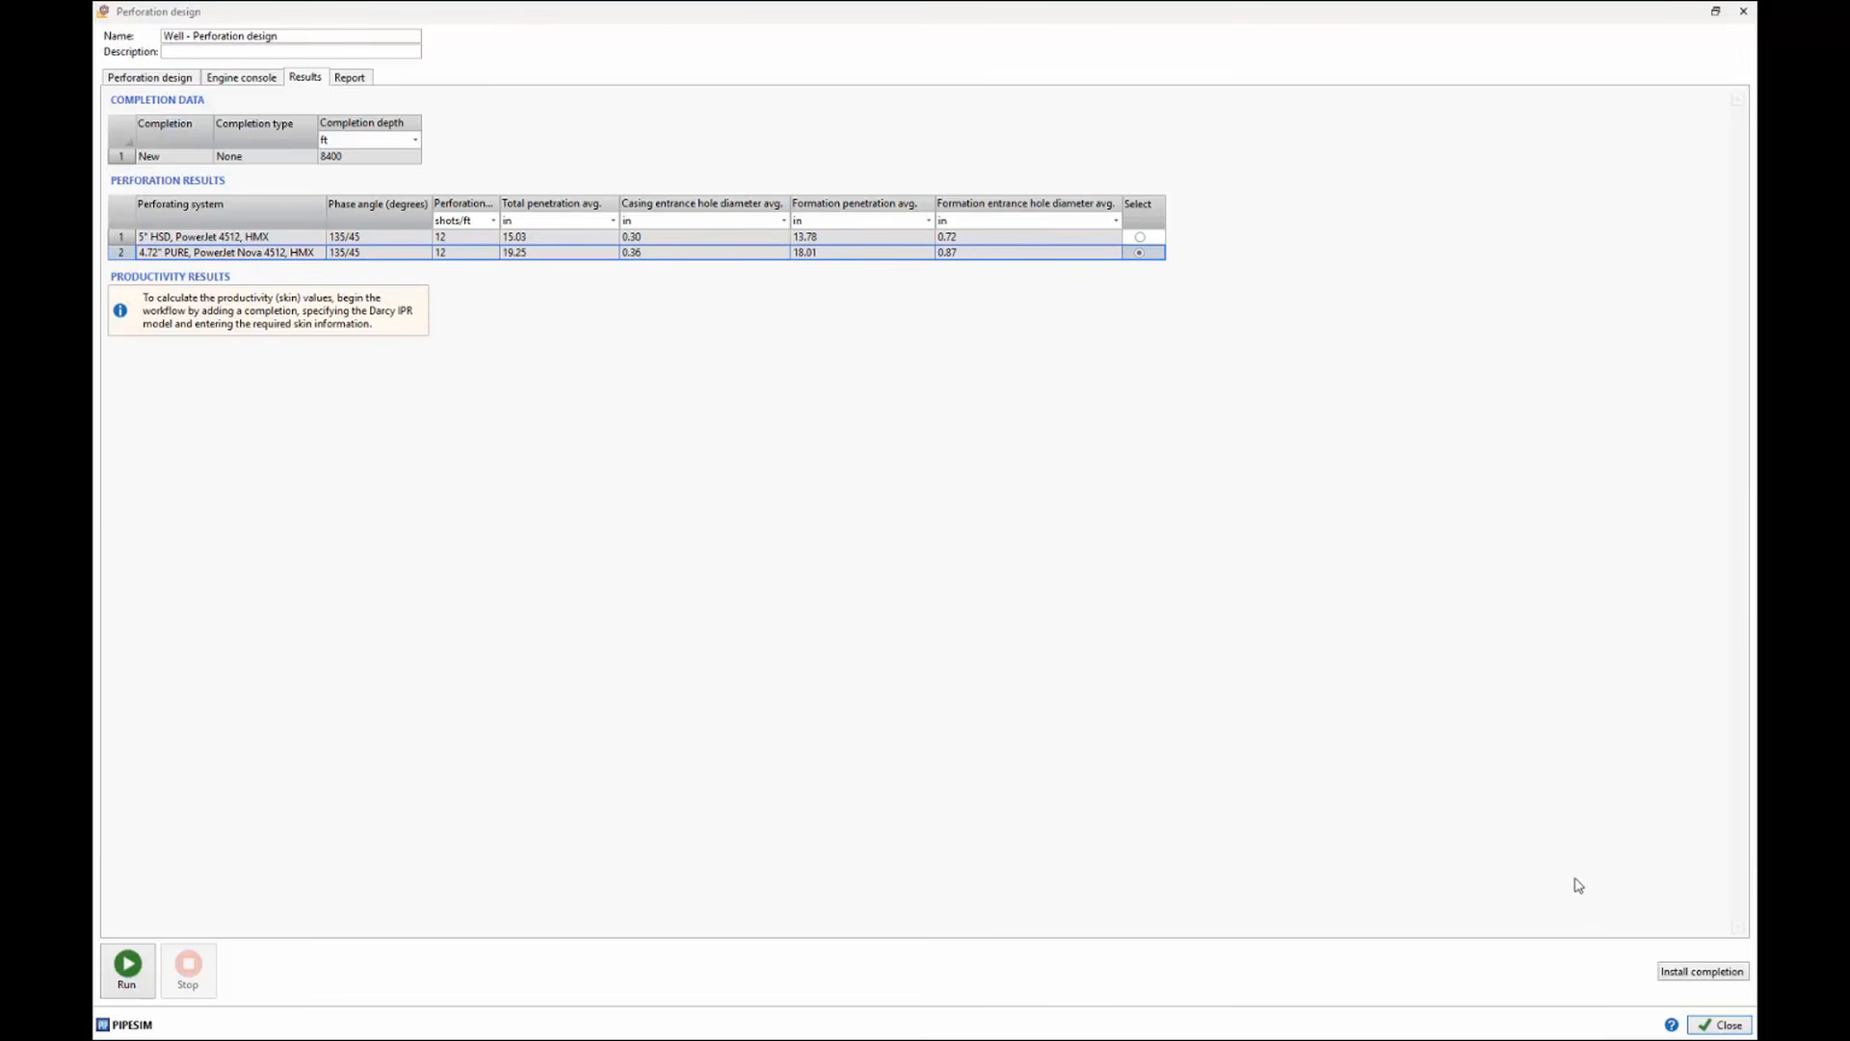
left_click(1678, 971)
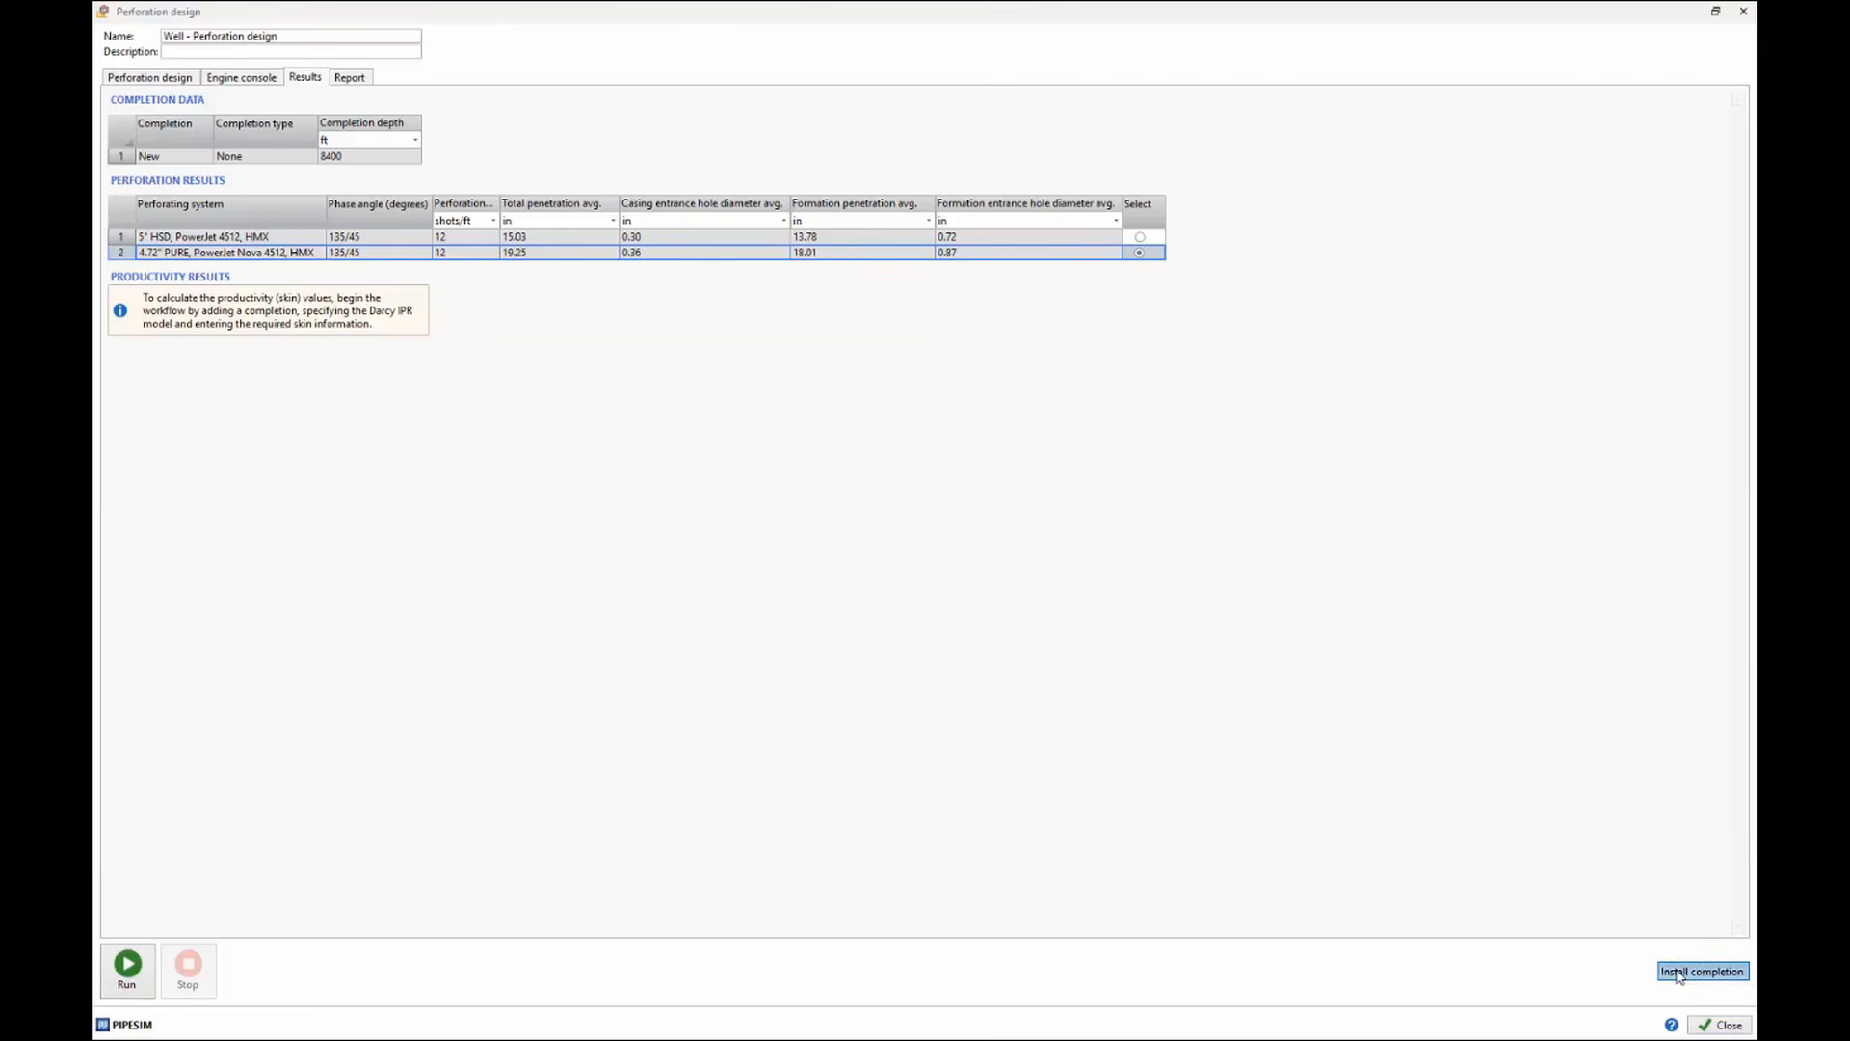
left_click(1711, 1025)
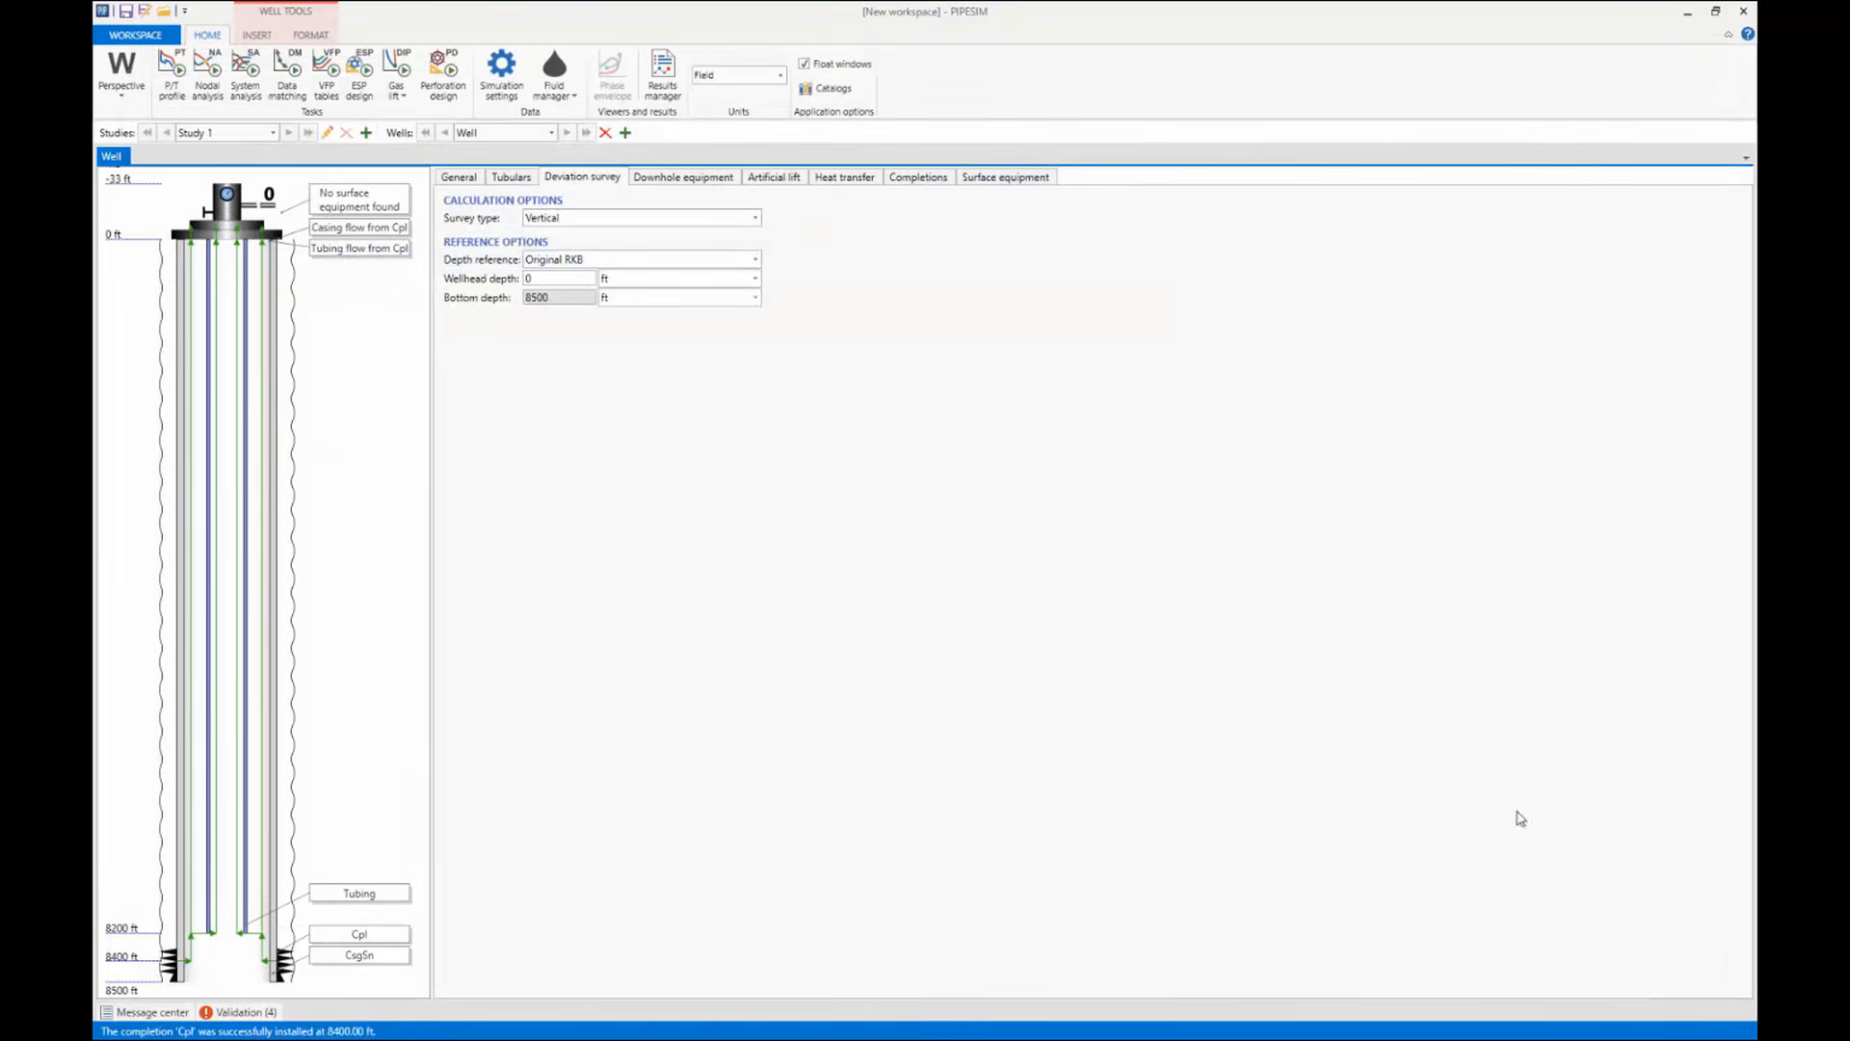
Examine the reservoir and skin data carried over to the newly installed completion.
left_click(928, 179)
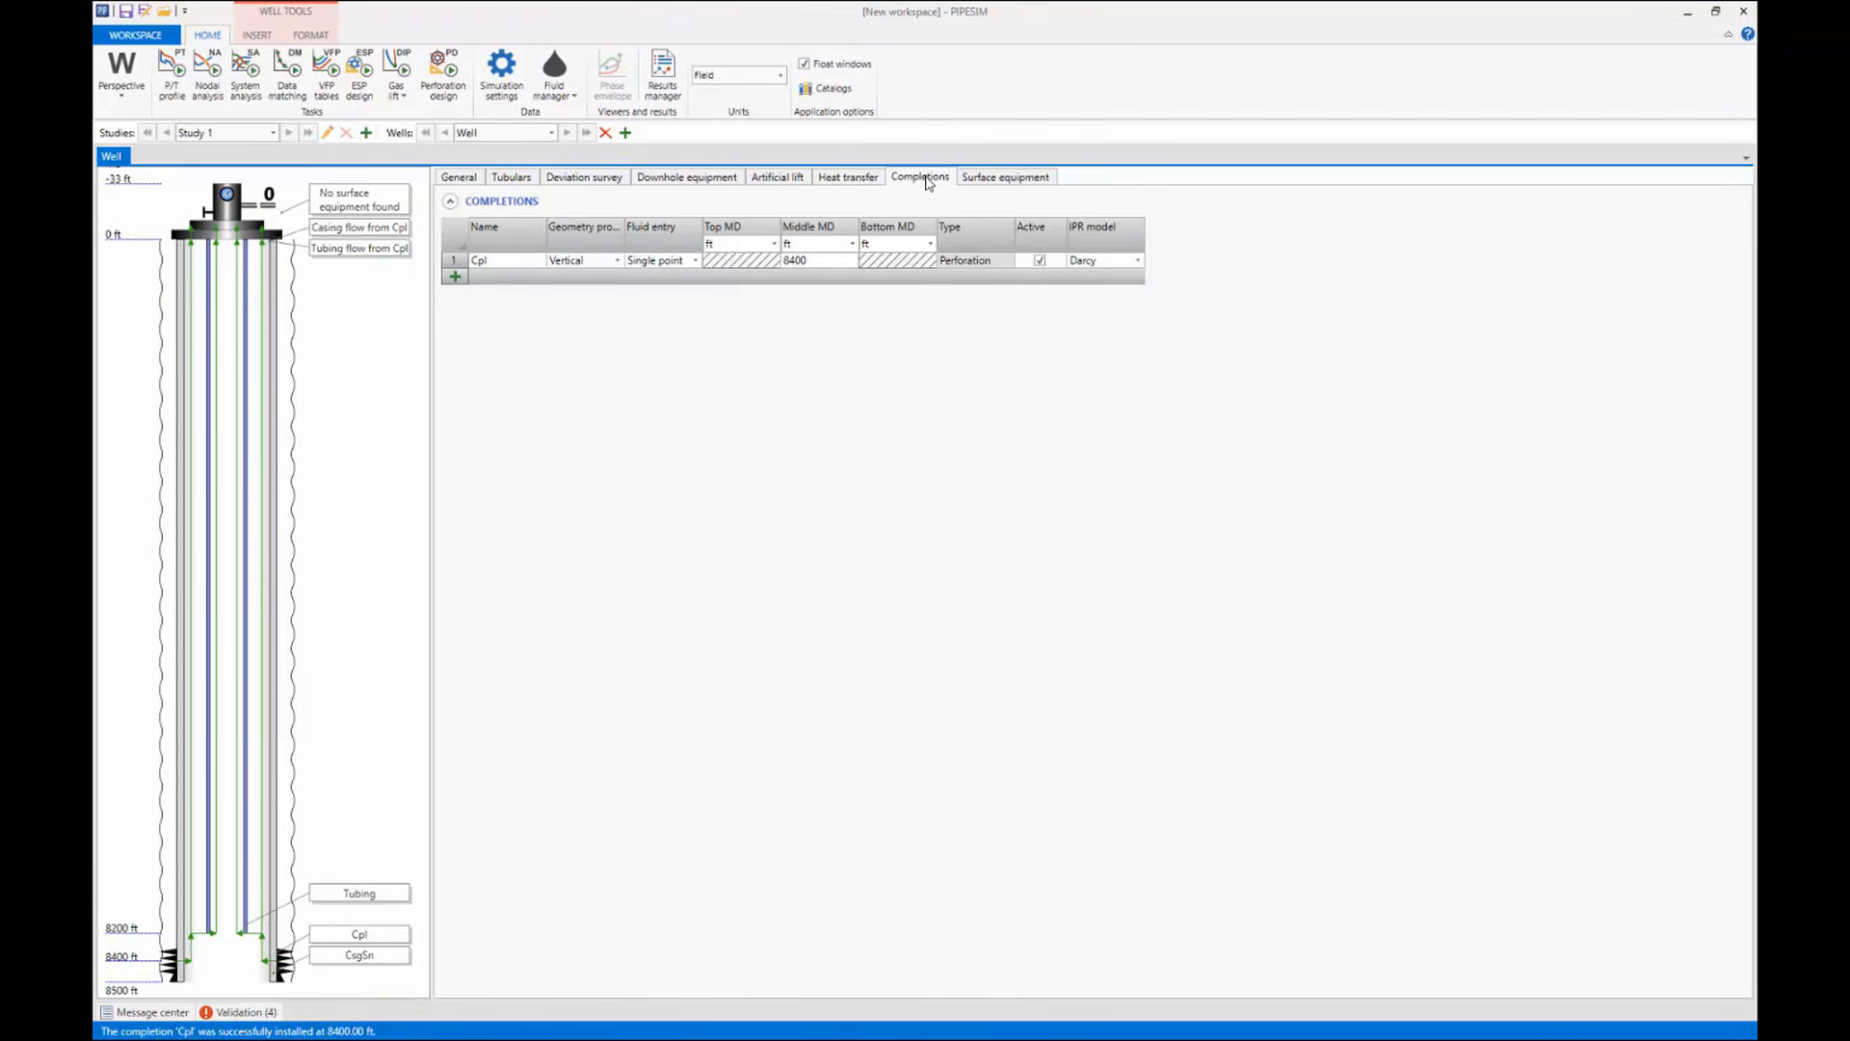
left_click(453, 260)
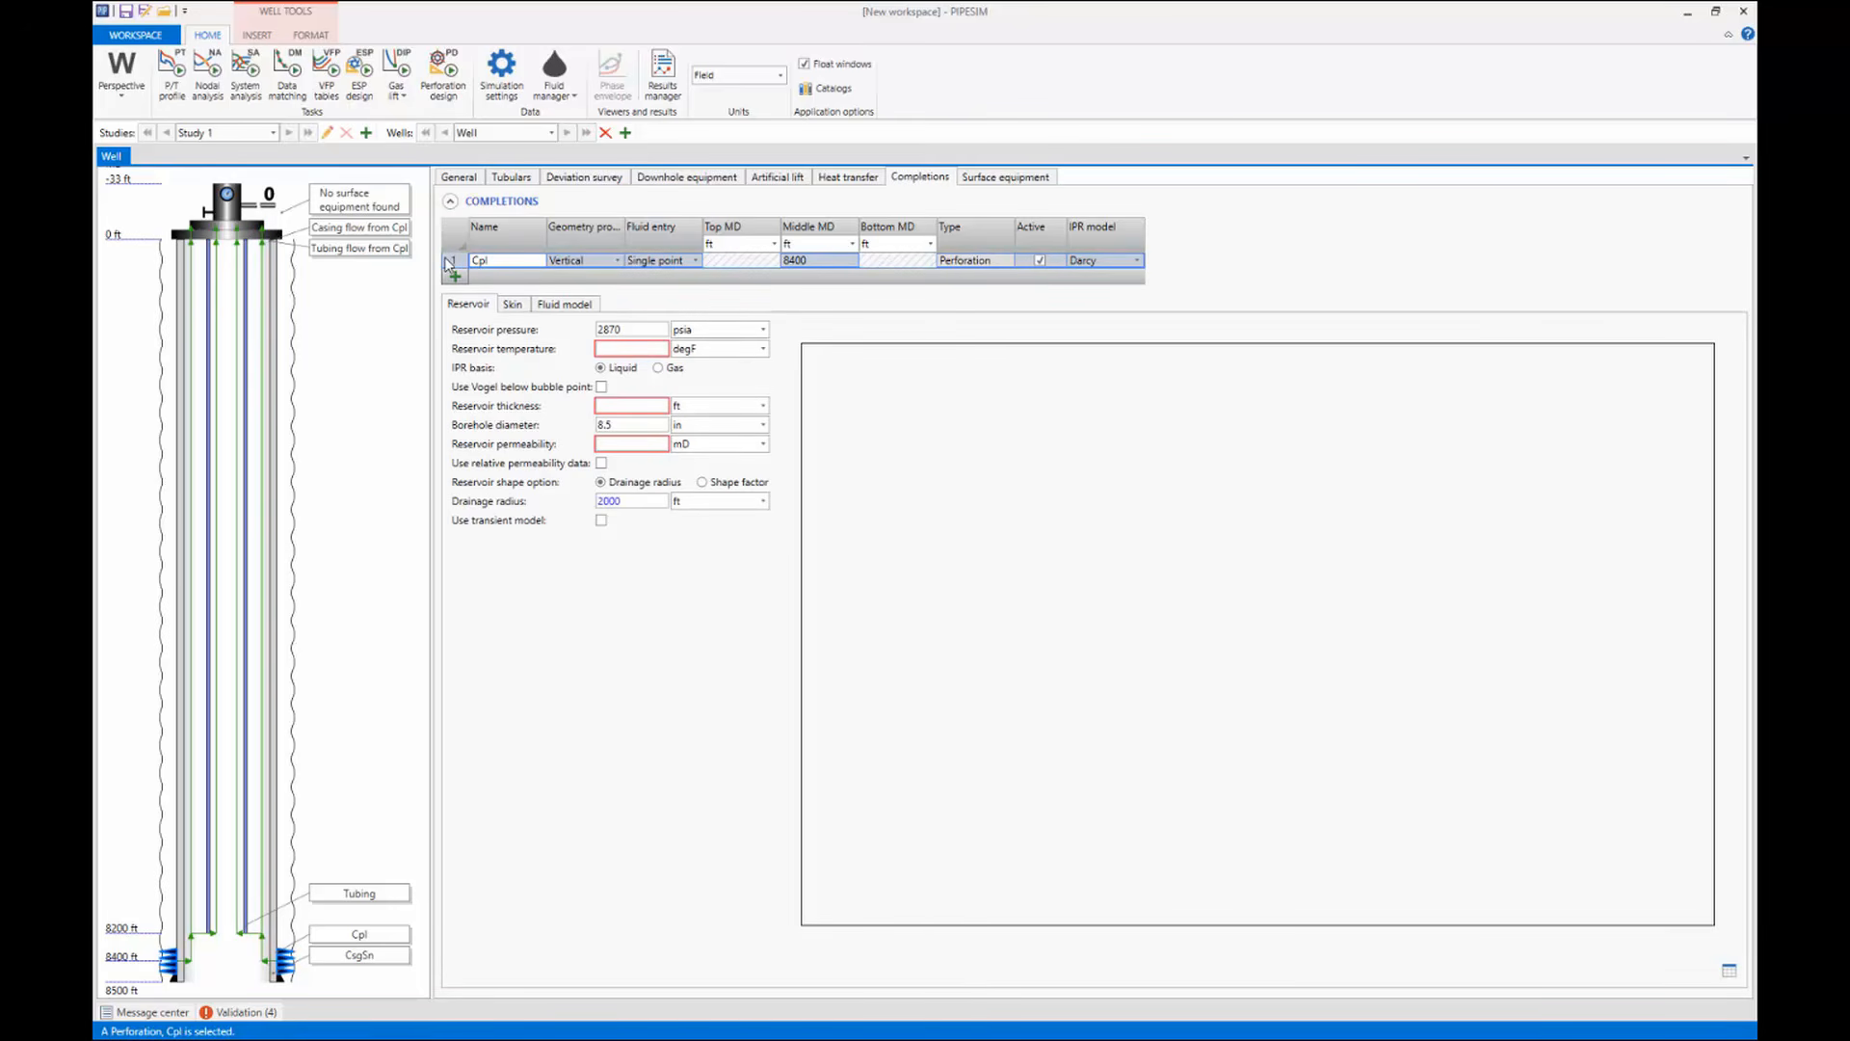
left_click(632, 328)
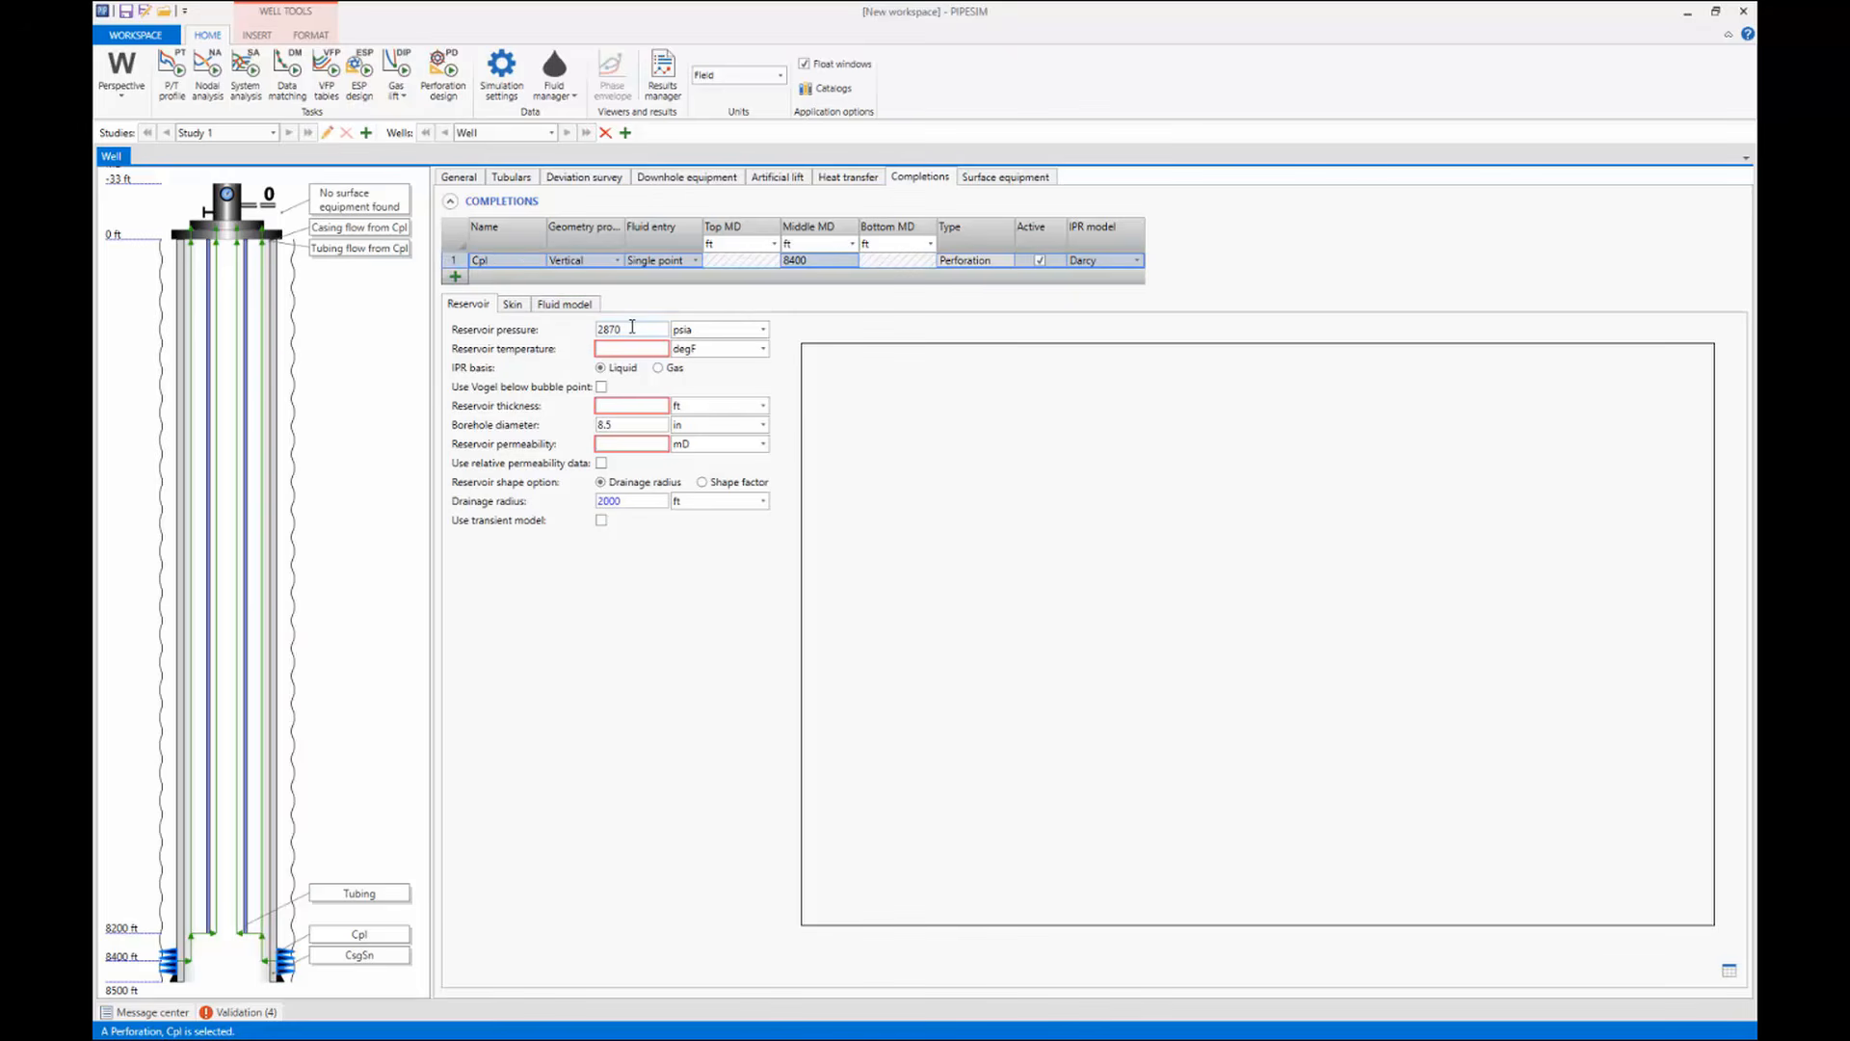
left_click(512, 304)
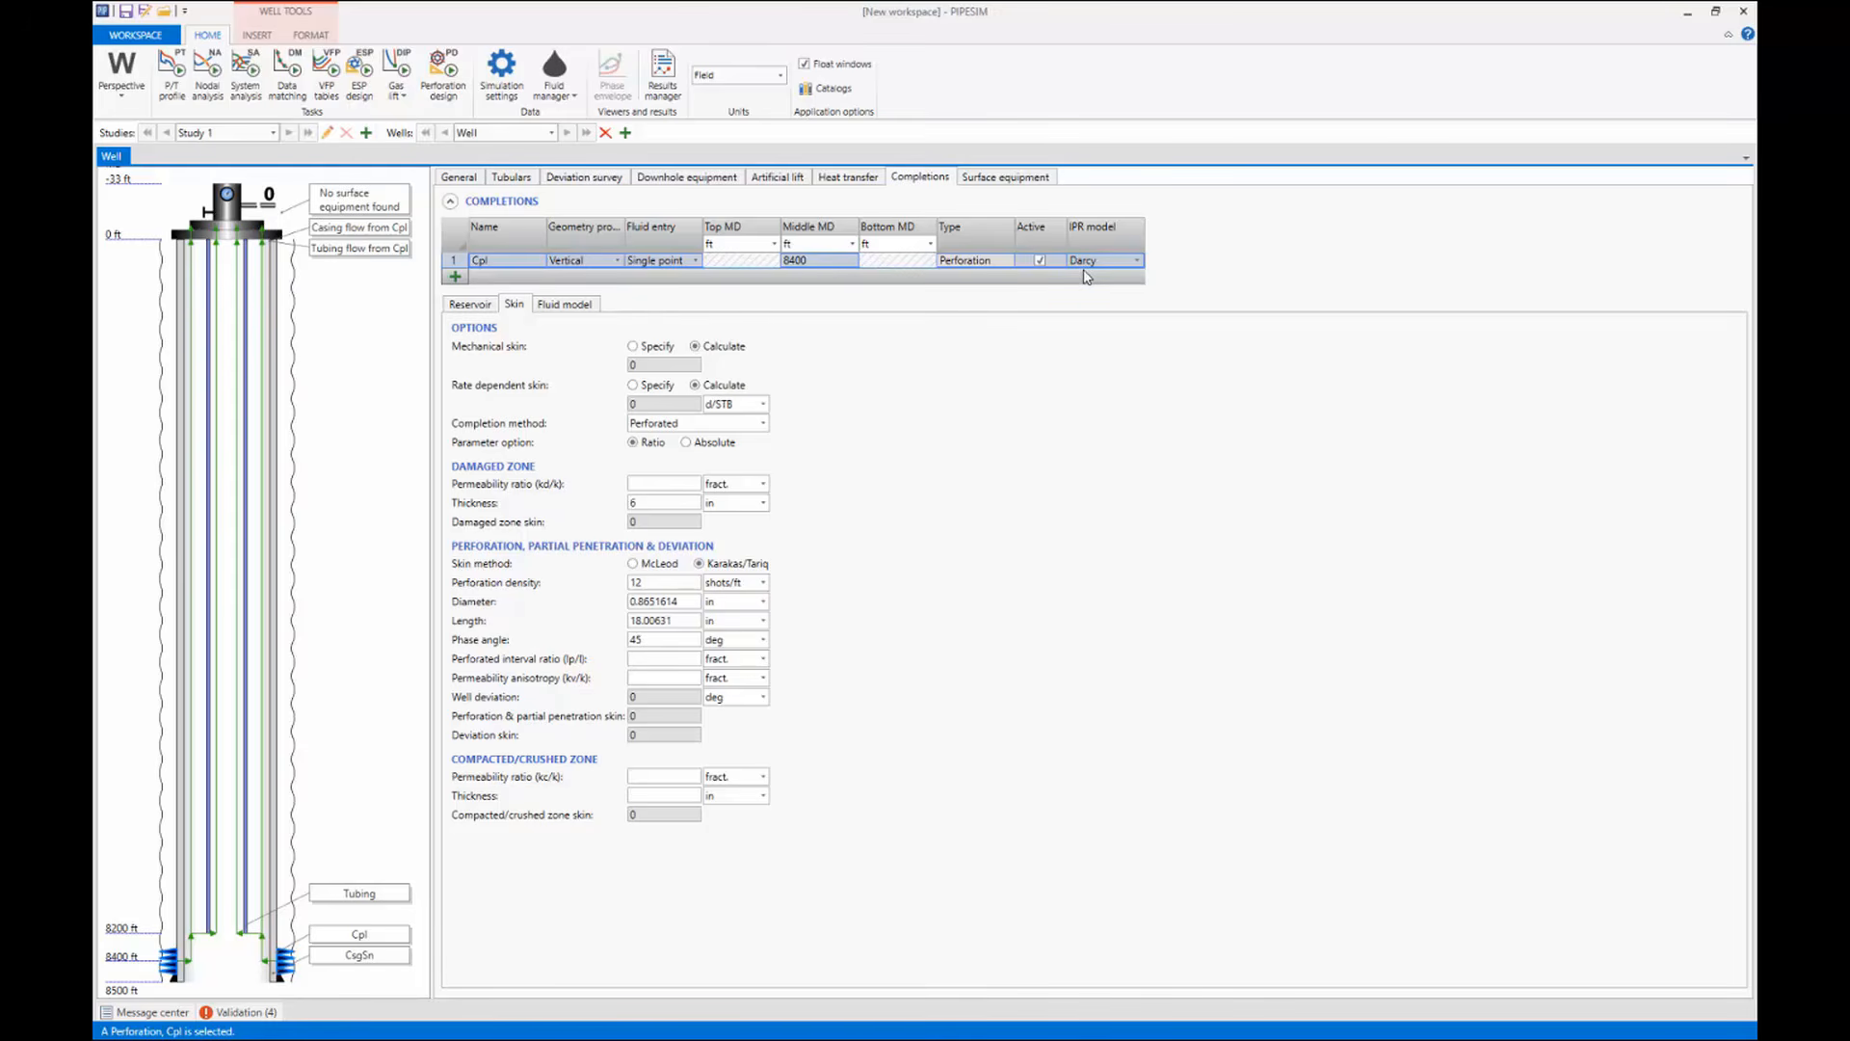
Set the completion's reservoir temperature to 241 degF, reservoir thickness to 20 ft and reservoir permeability to 100 mD.
left_click(481, 306)
left_click(614, 348)
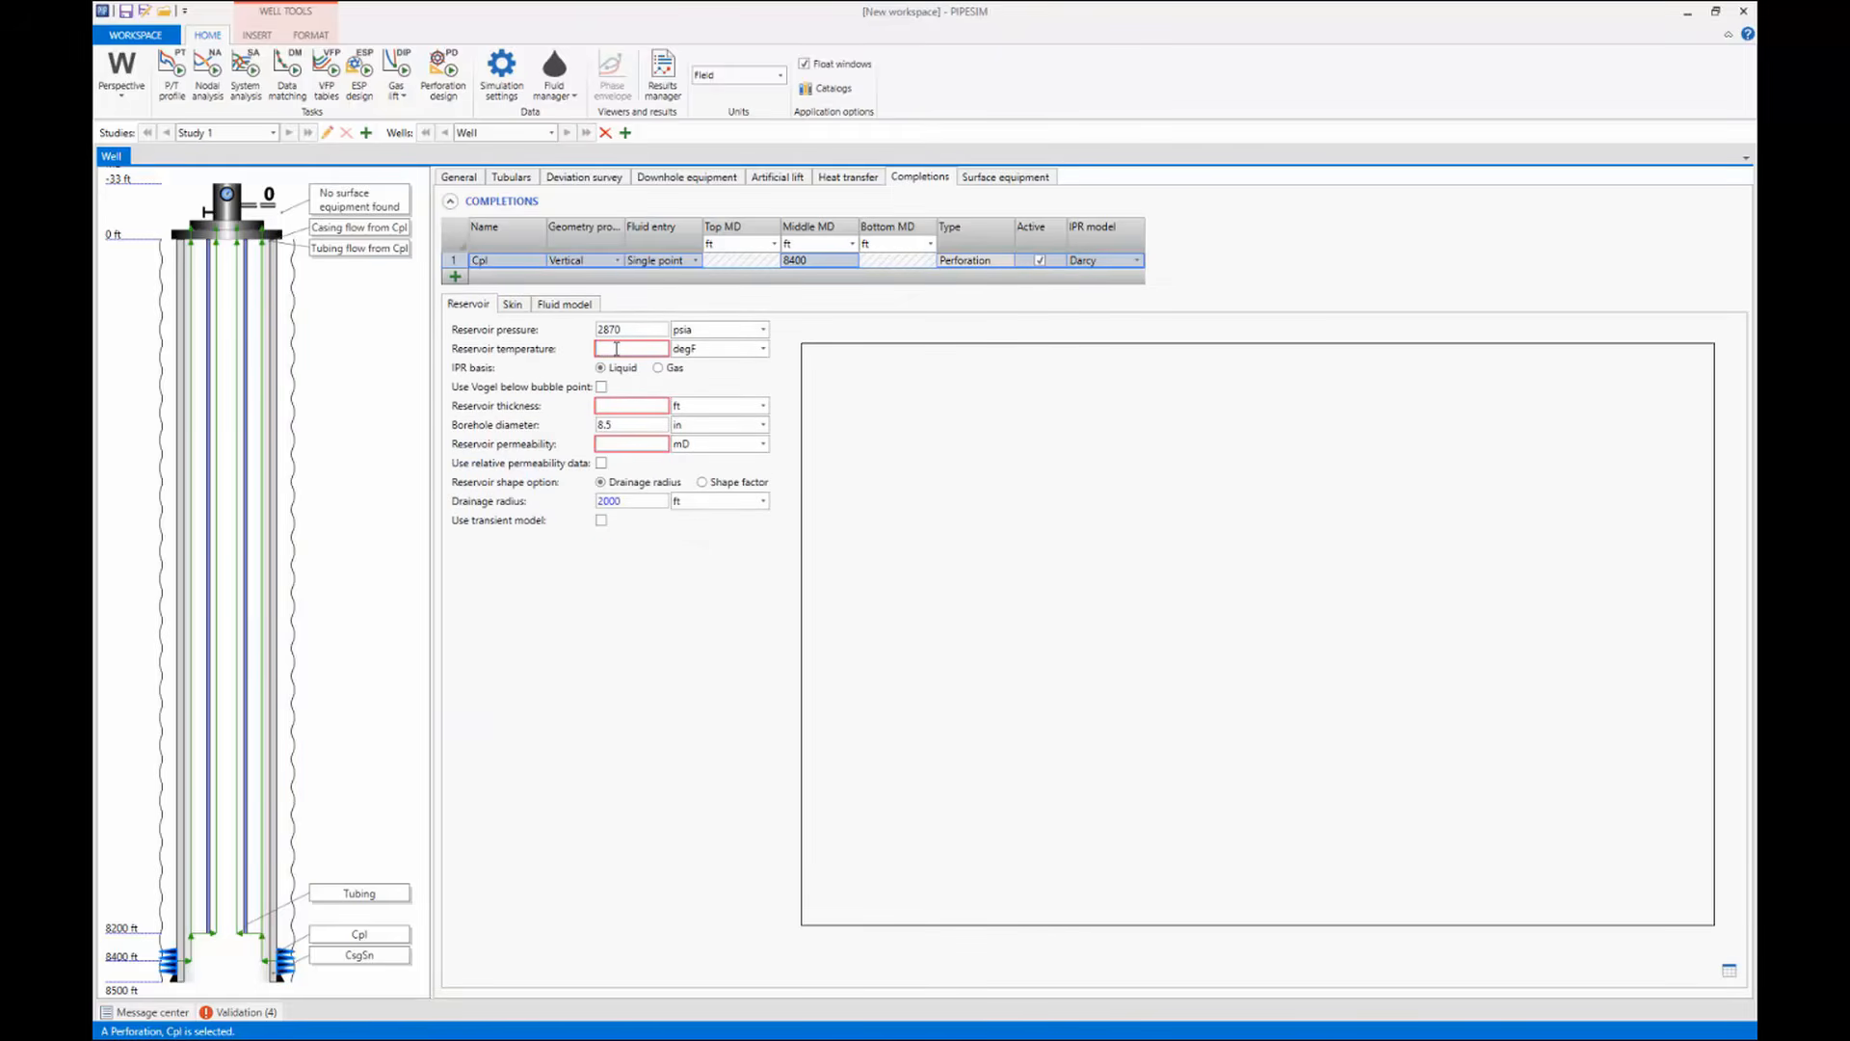
type("241")
left_click(627, 405)
type("20")
left_click(628, 441)
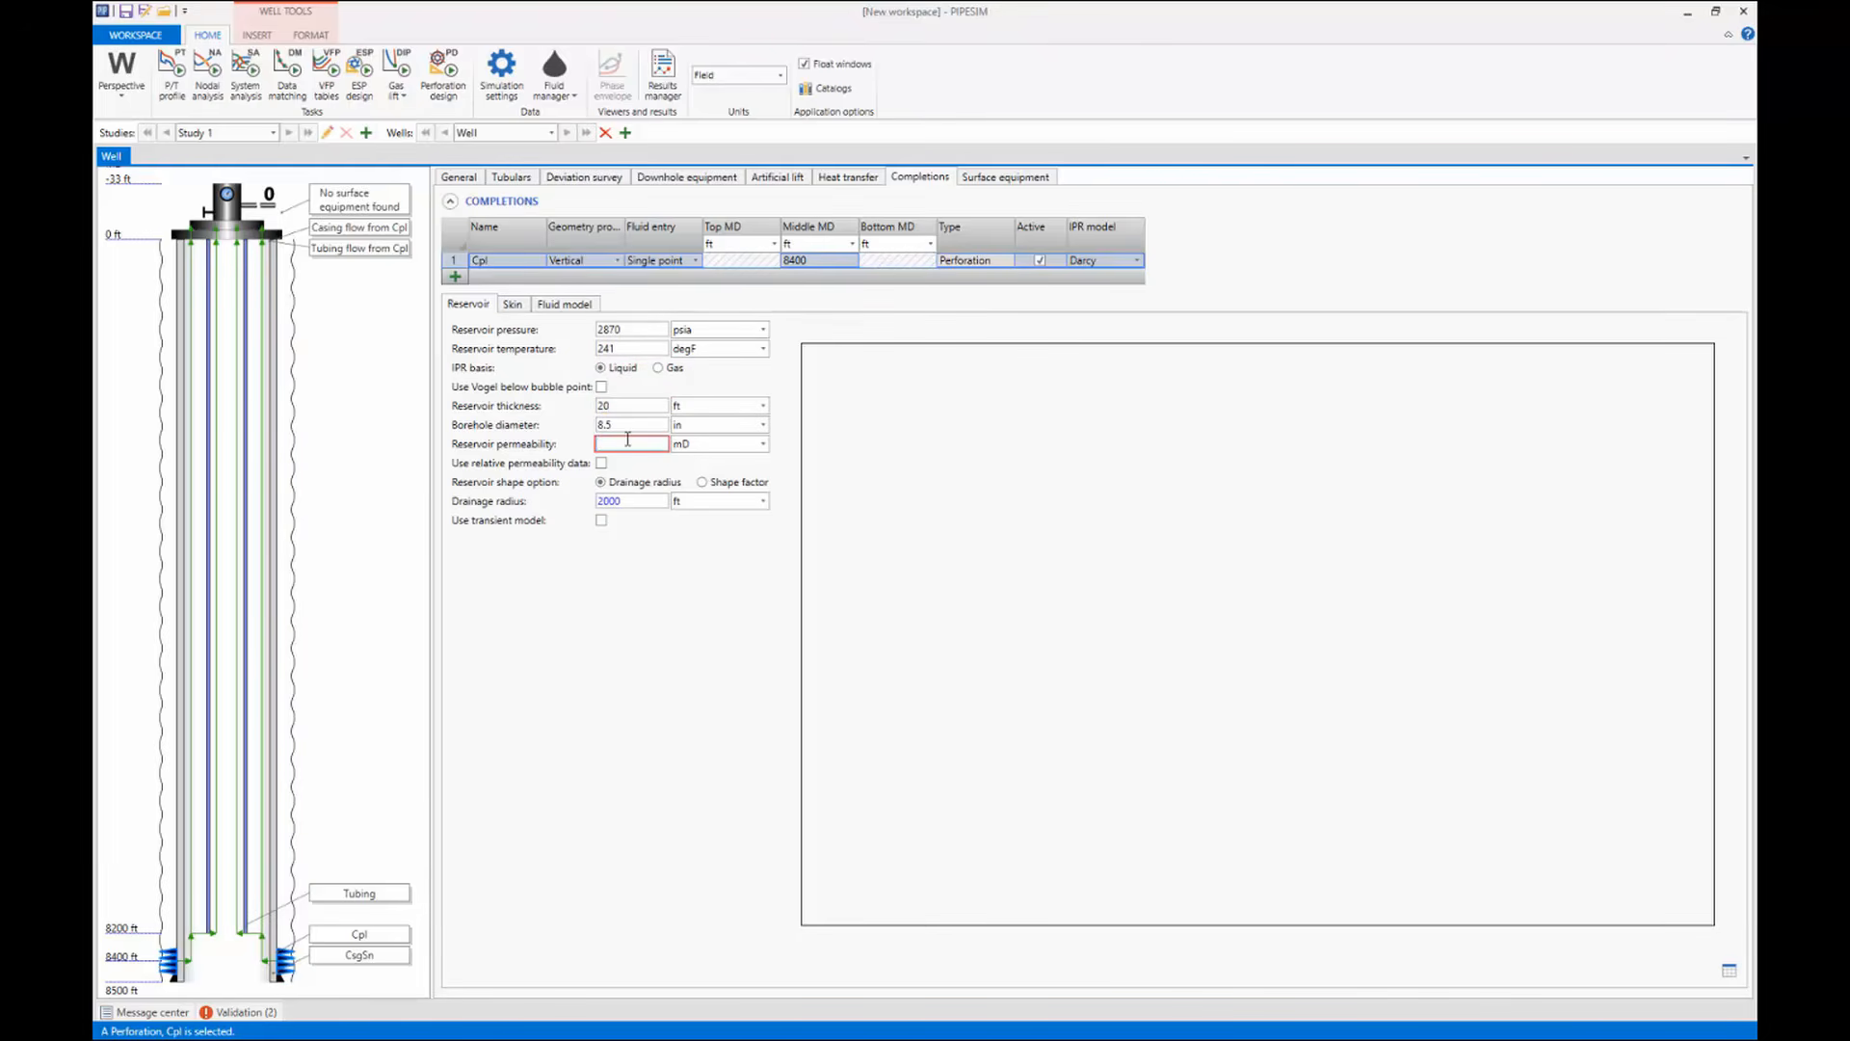
type("100")
left_click(619, 424)
In the completion's skin data, set the damaged zone permeability ratio to 0.8, perforated interval ratio to 0.9 and permeability anisotropy to 0.1.
left_click(517, 306)
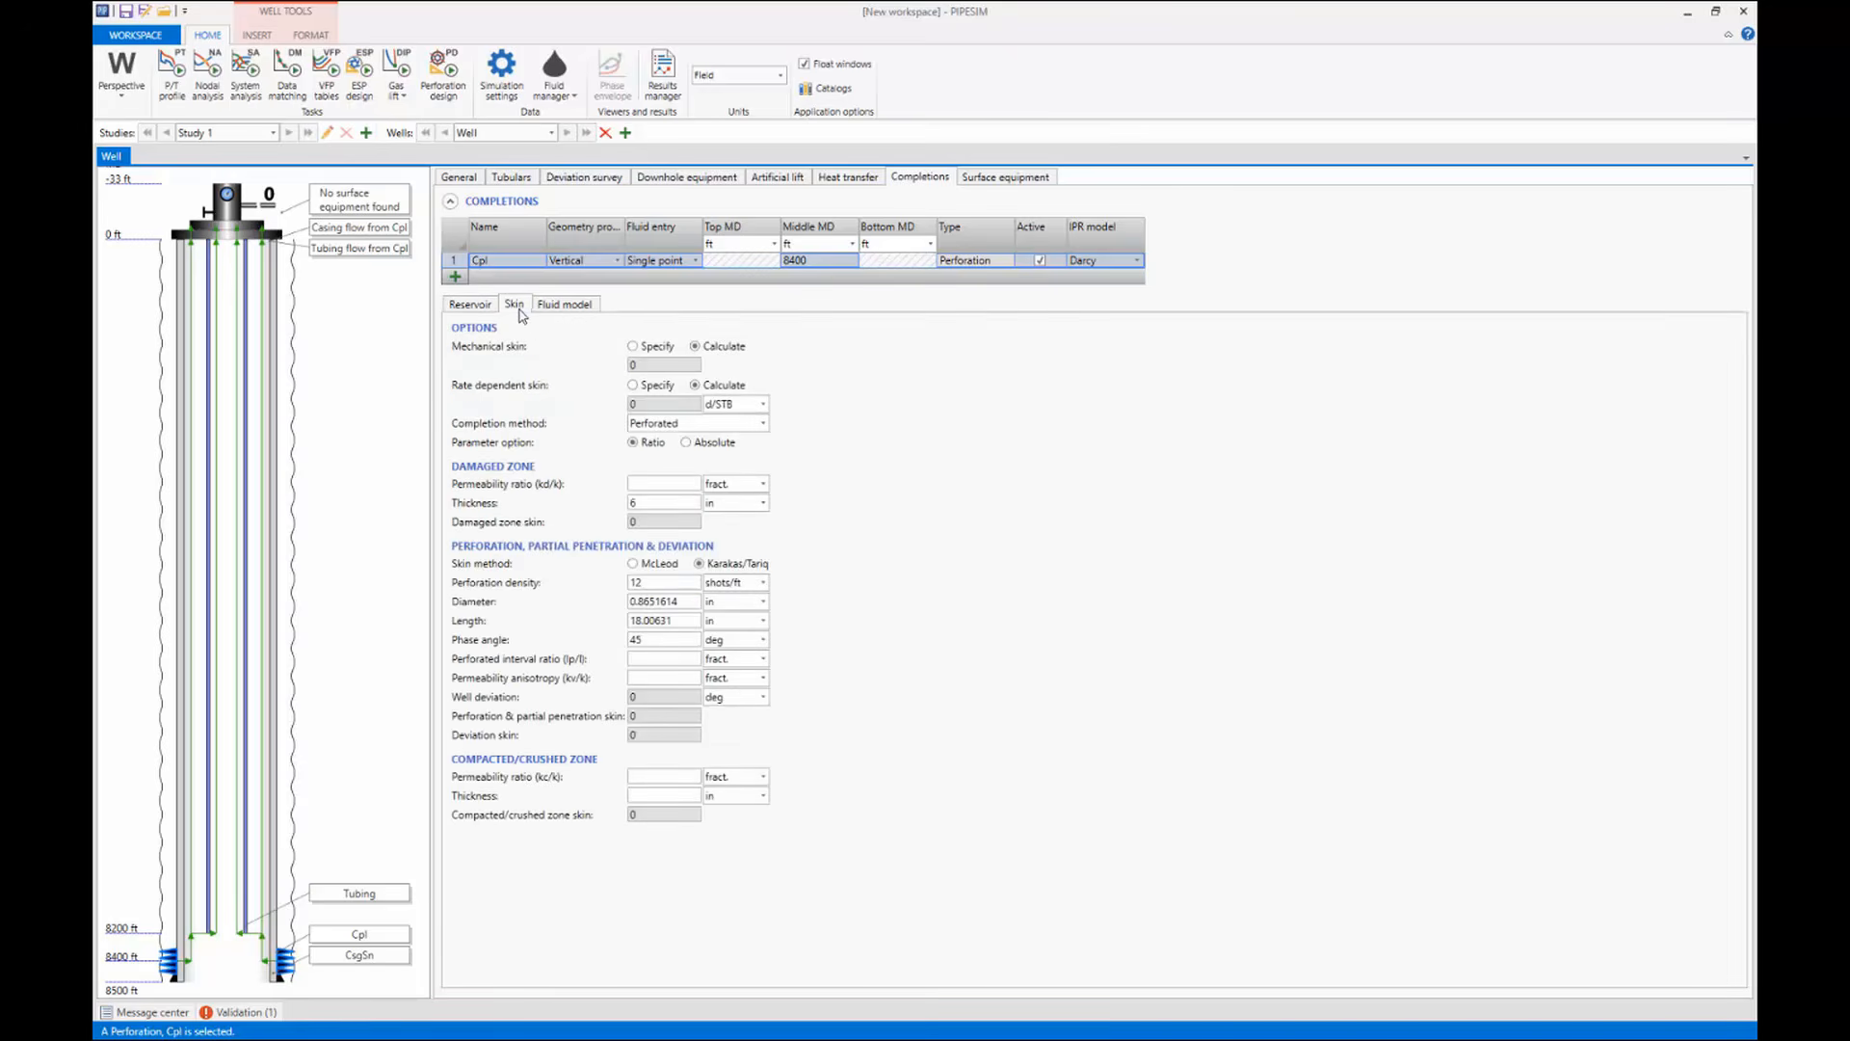
left_click(646, 481)
type("0.8")
left_click(636, 661)
type("0.9")
left_click(638, 677)
type("0.1")
Set the compacted/crushed zone permeability ratio to 0.9 and its thickness to 0.25 in.
left_click(632, 776)
type("0.9")
left_click(635, 797)
type("0.25")
left_click(651, 774)
Create a new fluid for the completion without a template and set its GOR to 500 SCF/STB.
left_click(590, 307)
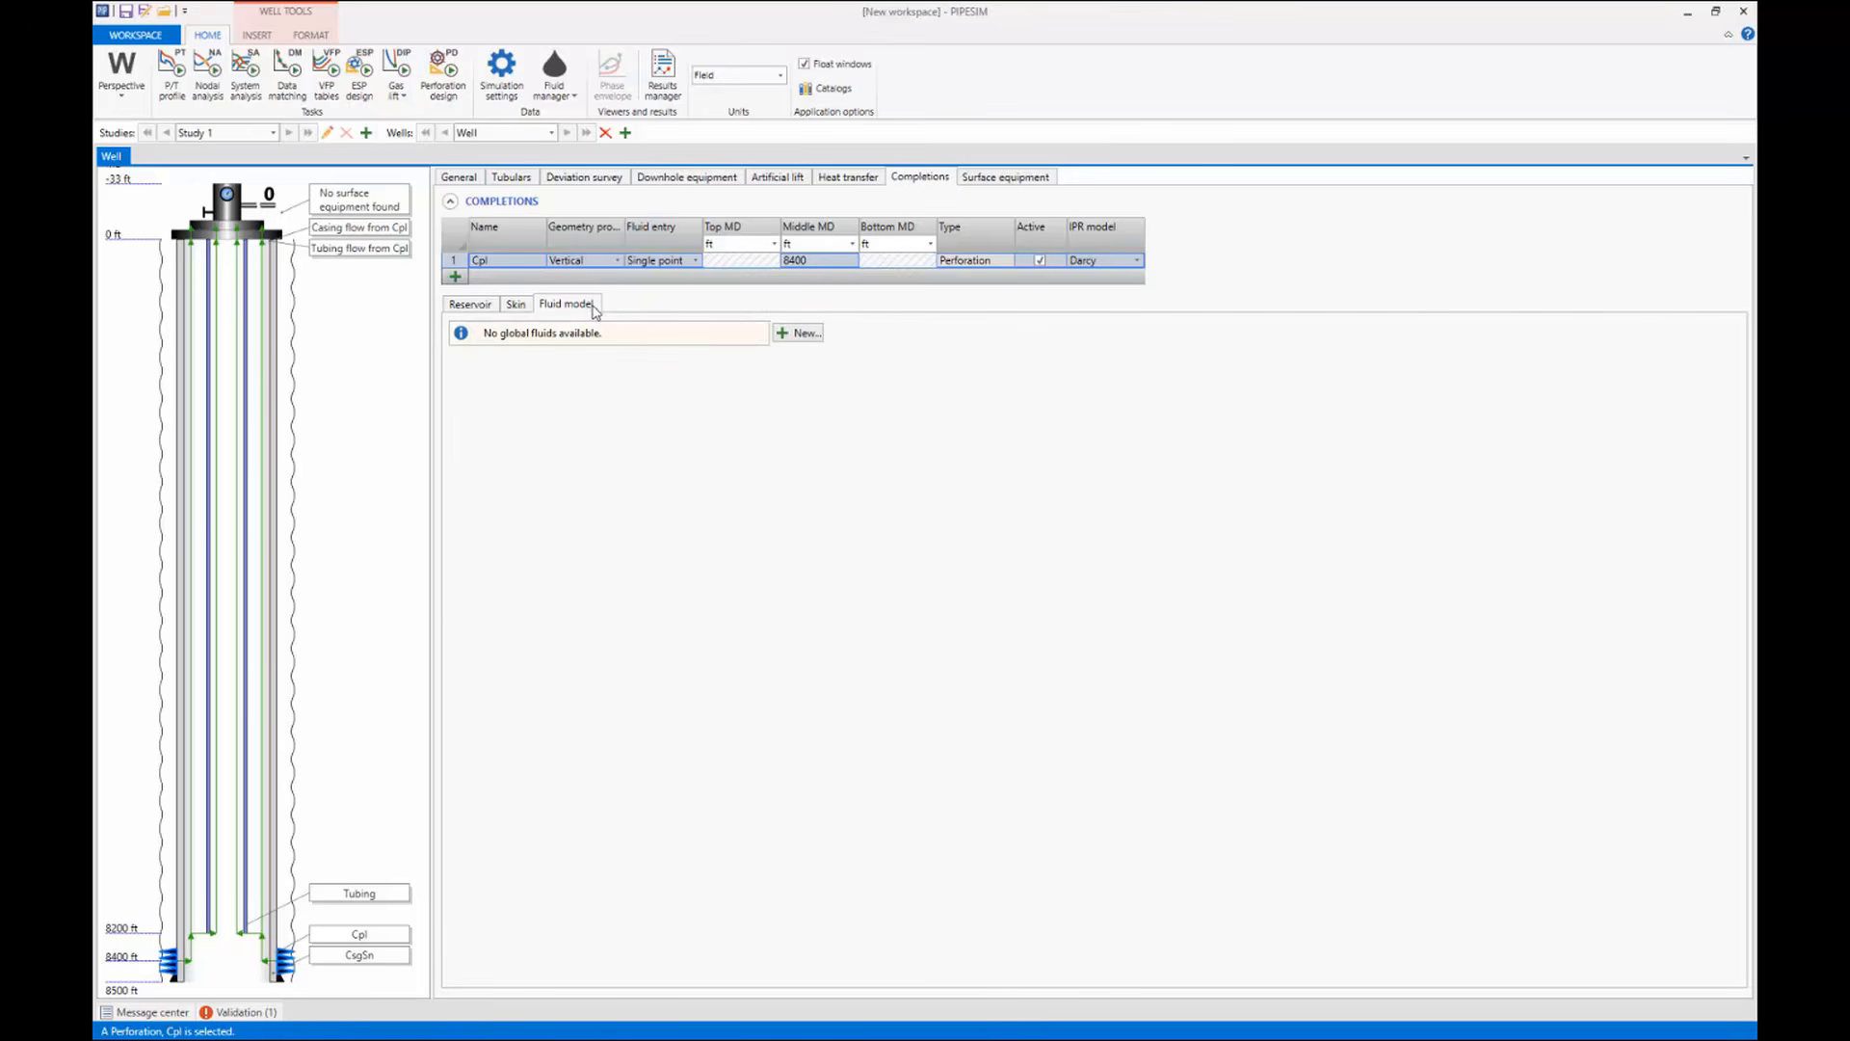
left_click(798, 334)
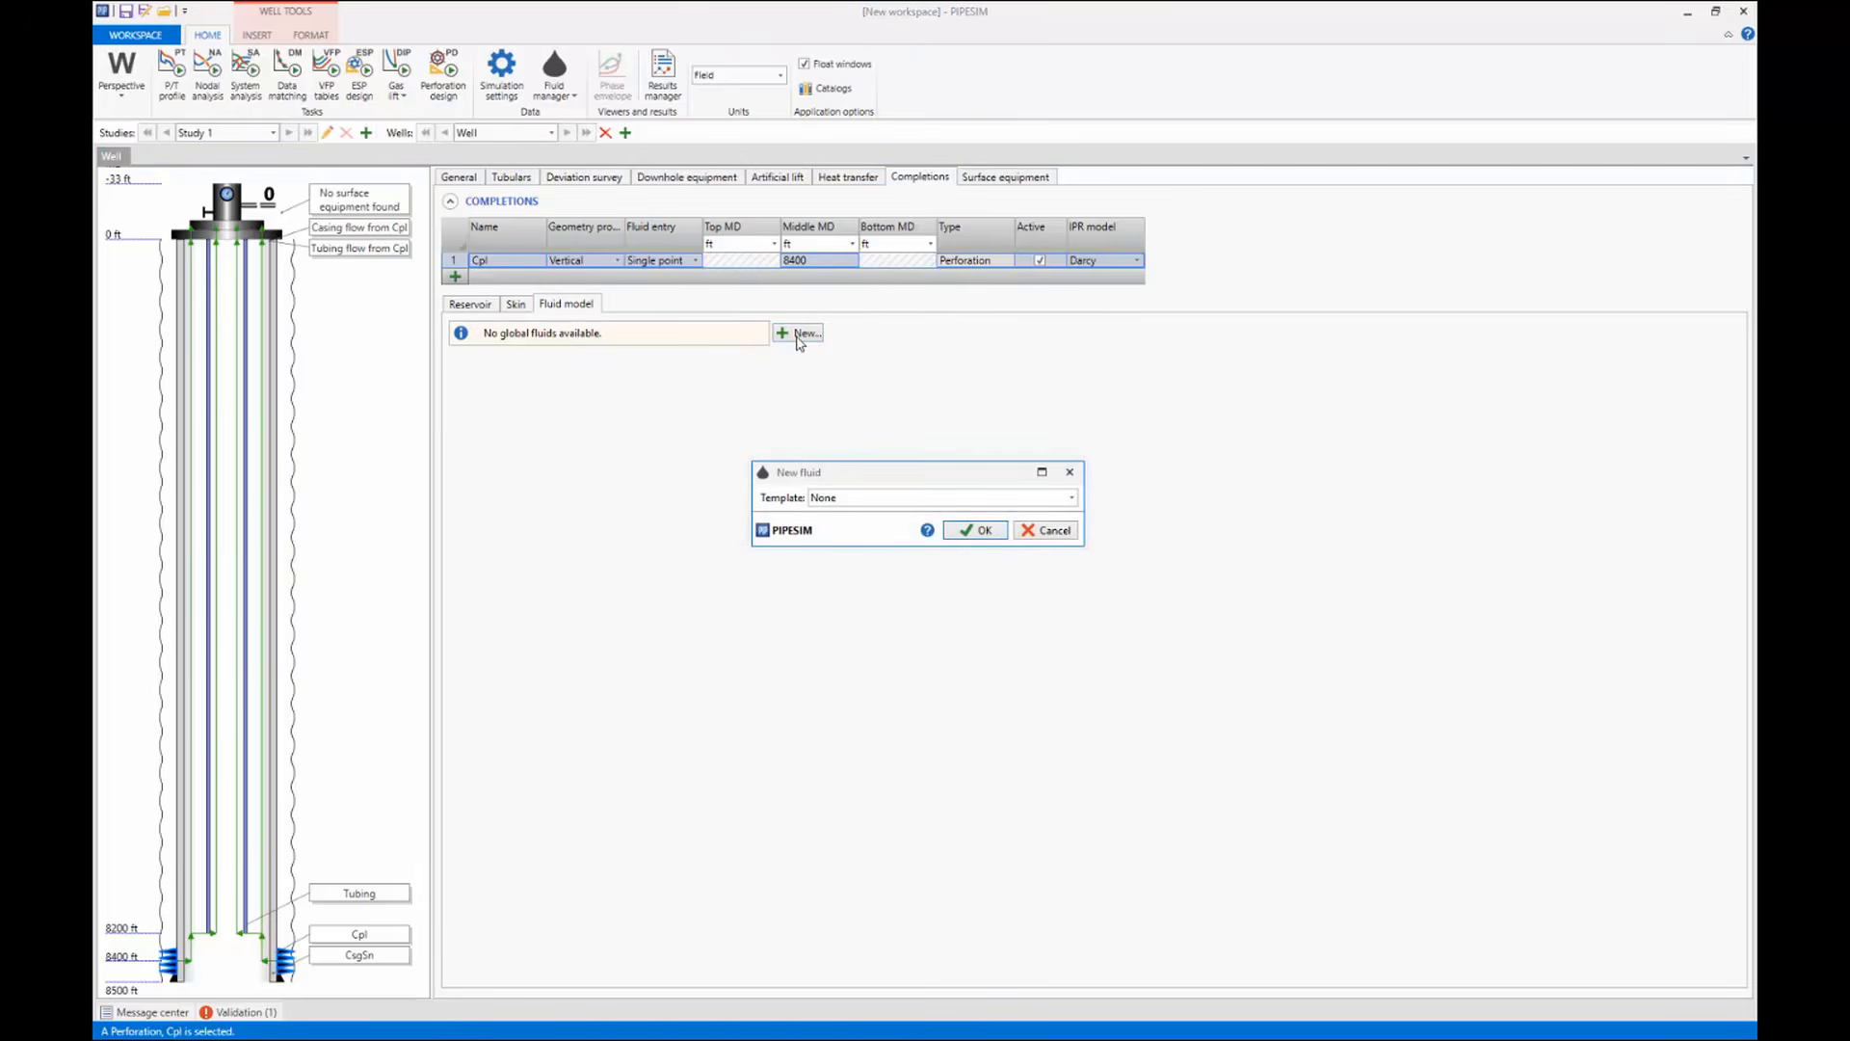
left_click(977, 534)
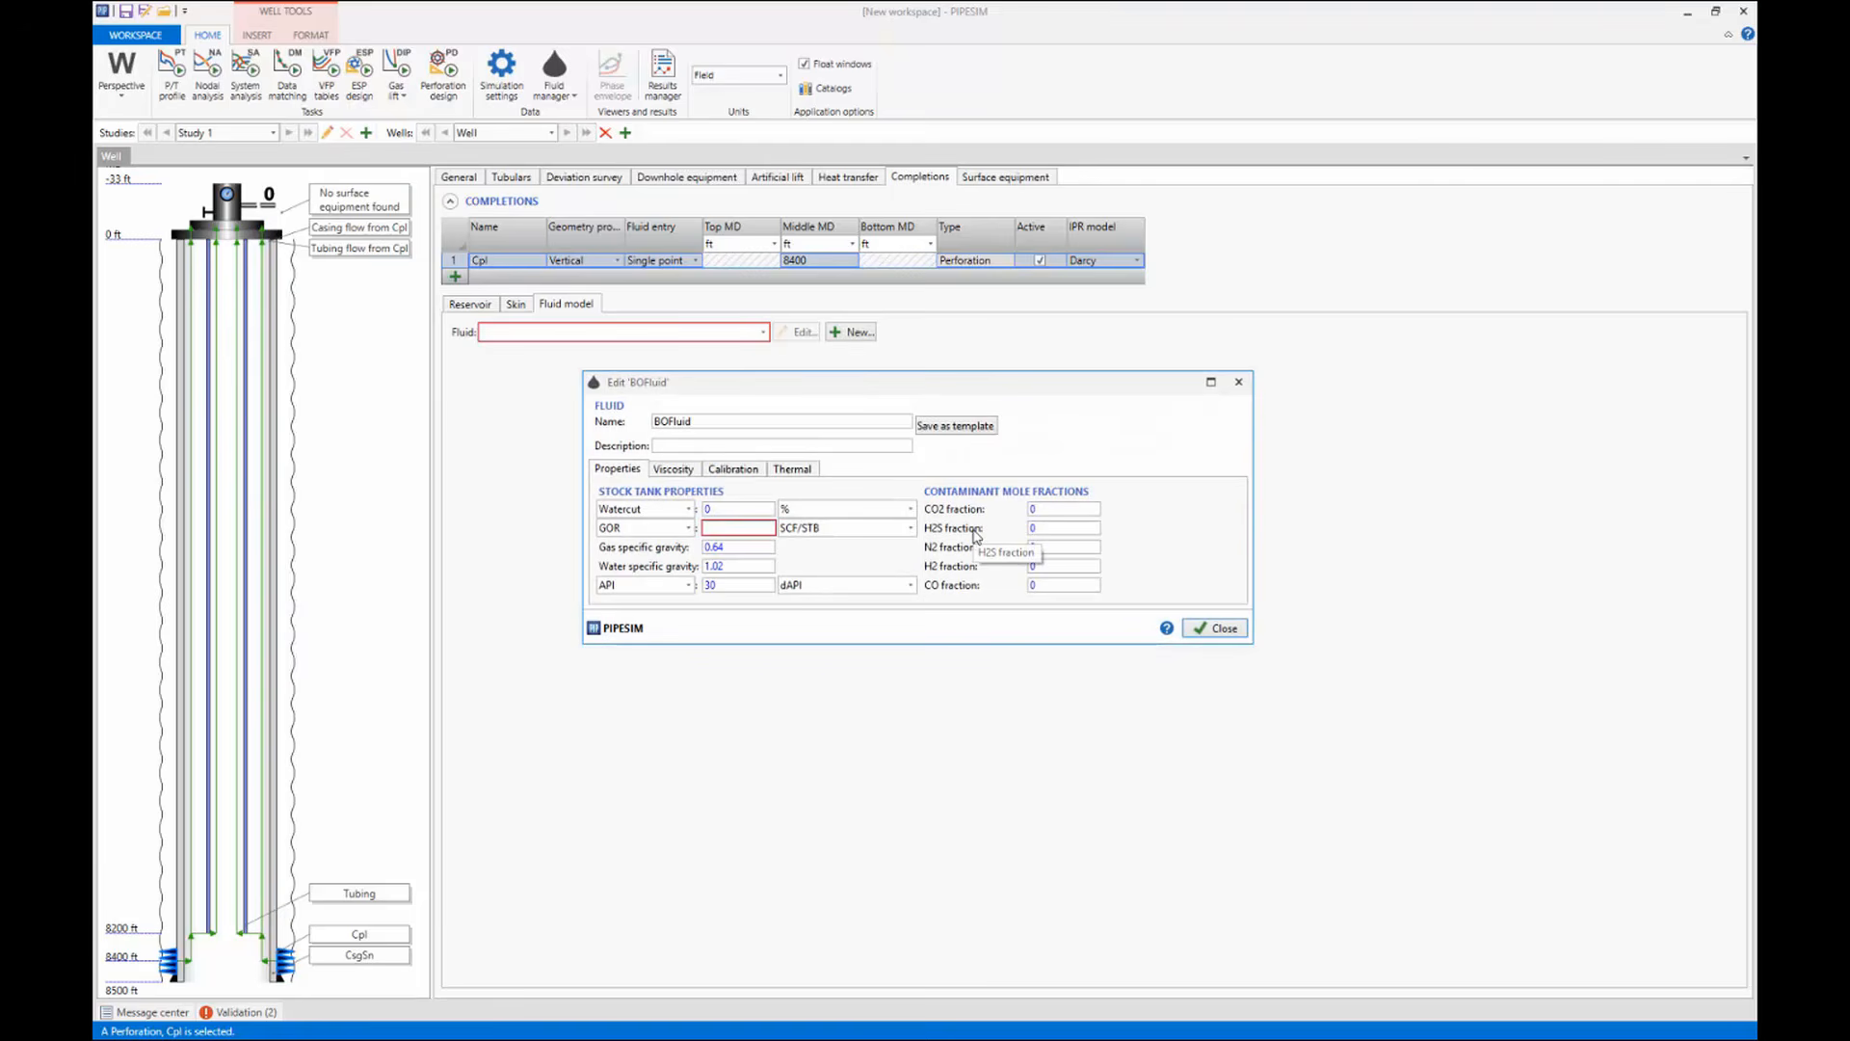
left_click(743, 527)
type("500")
Edit the fluid's gas specific gravity and set its API gravity to 32 dAPI.
left_click(747, 547)
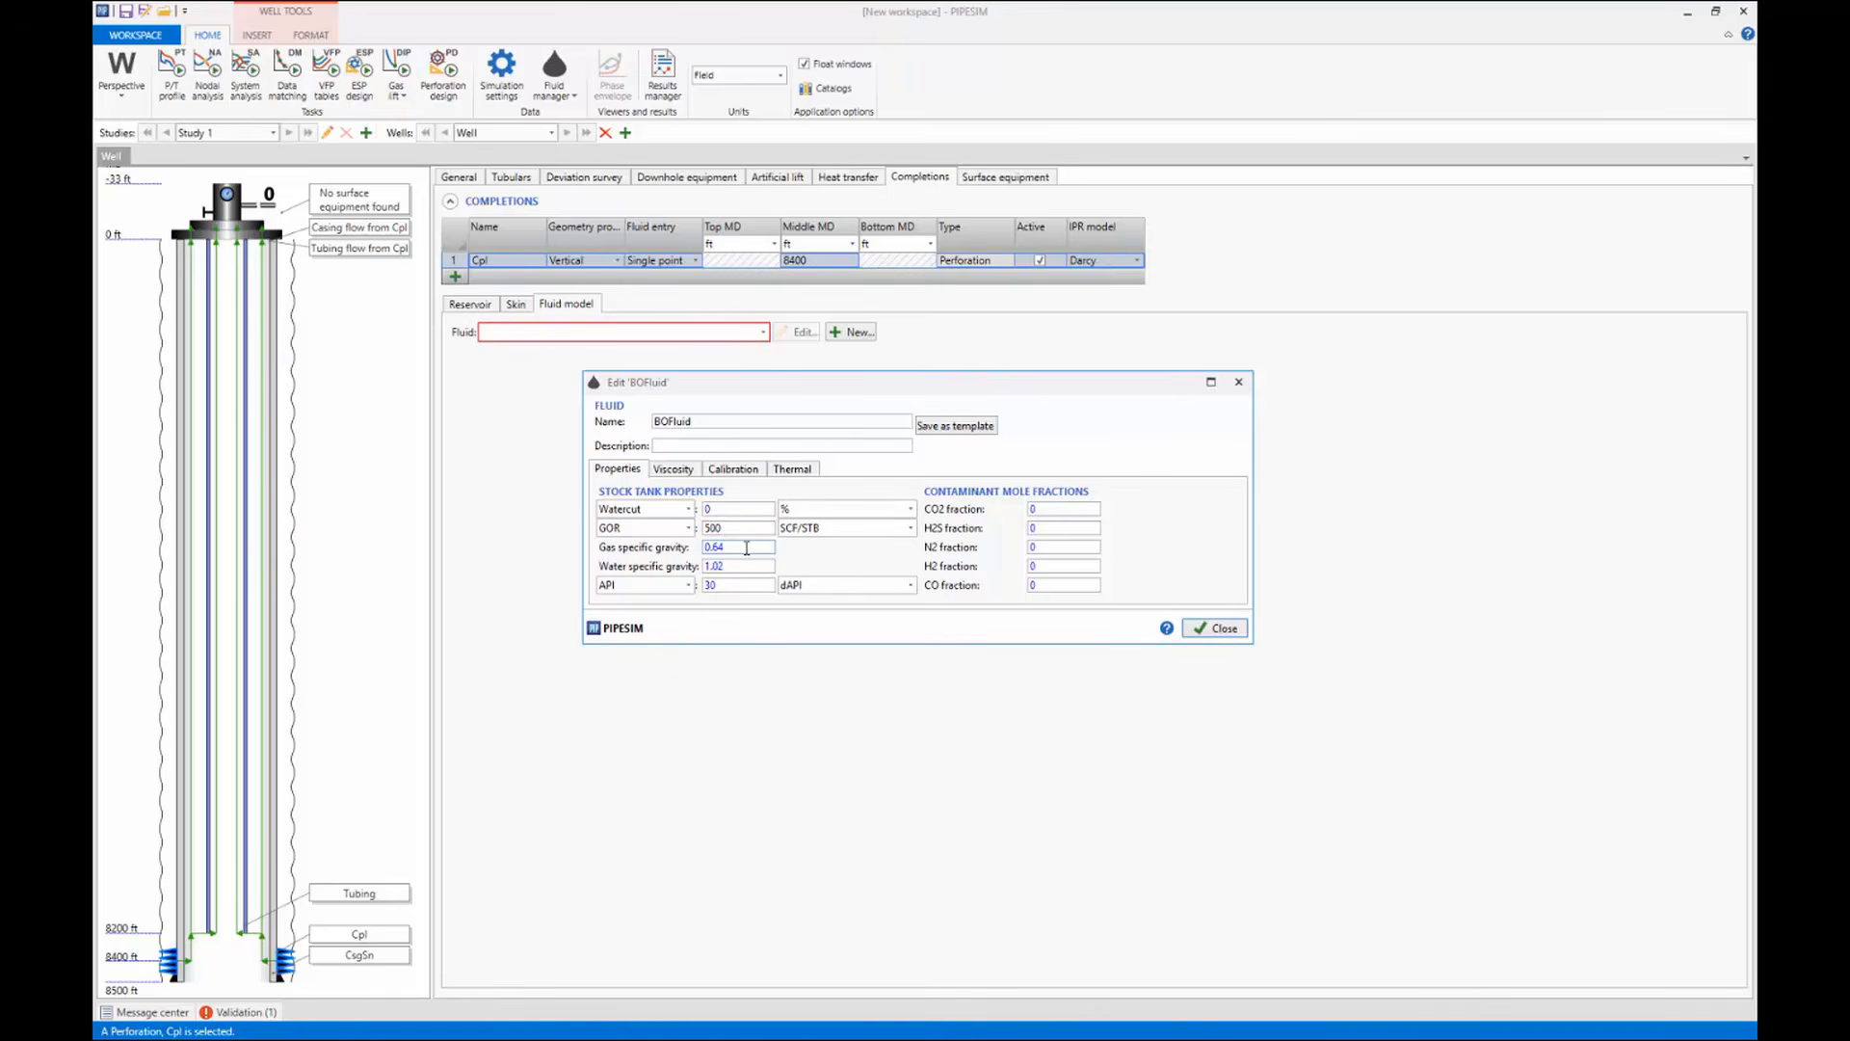
key("BackSpace")
key("BackSpace")
left_click(741, 585)
type("32")
left_click(747, 567)
left_click(1213, 628)
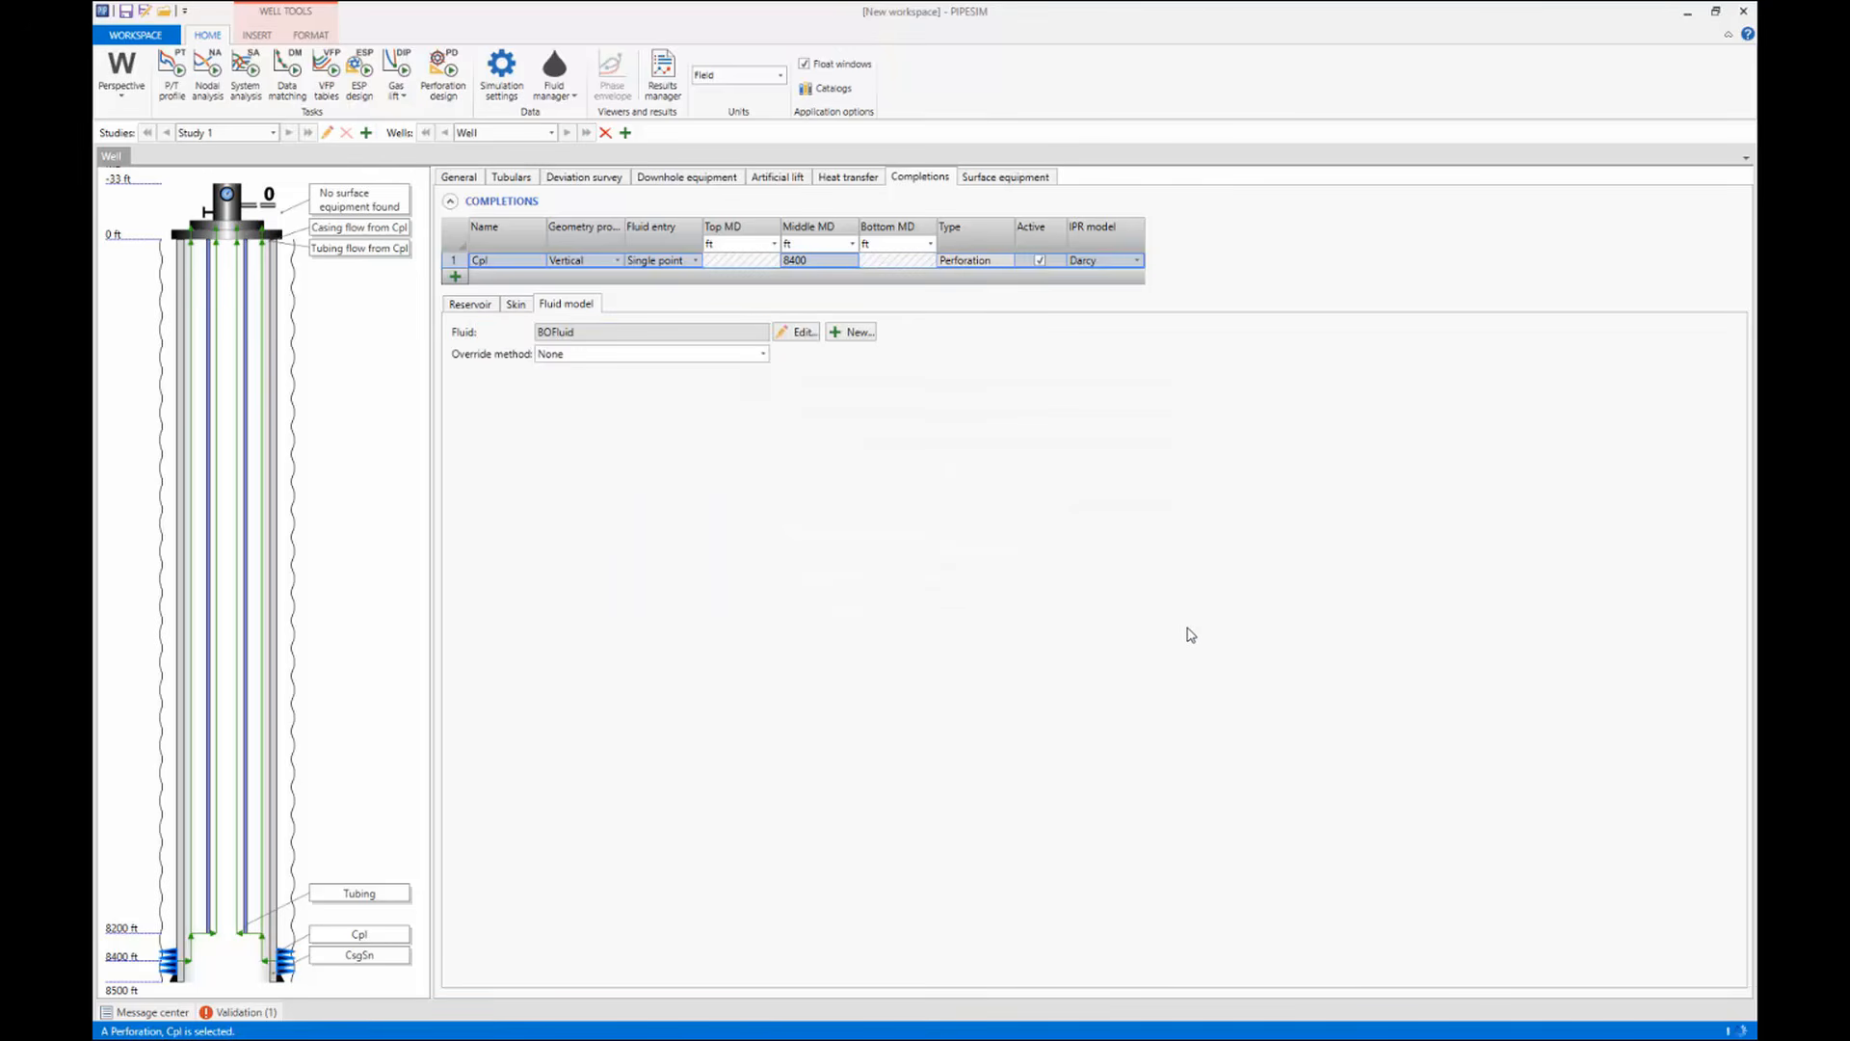
Check the completion's calculated skin, then rerun the perforation design and compare the productivity results of both gun systems.
left_click(526, 308)
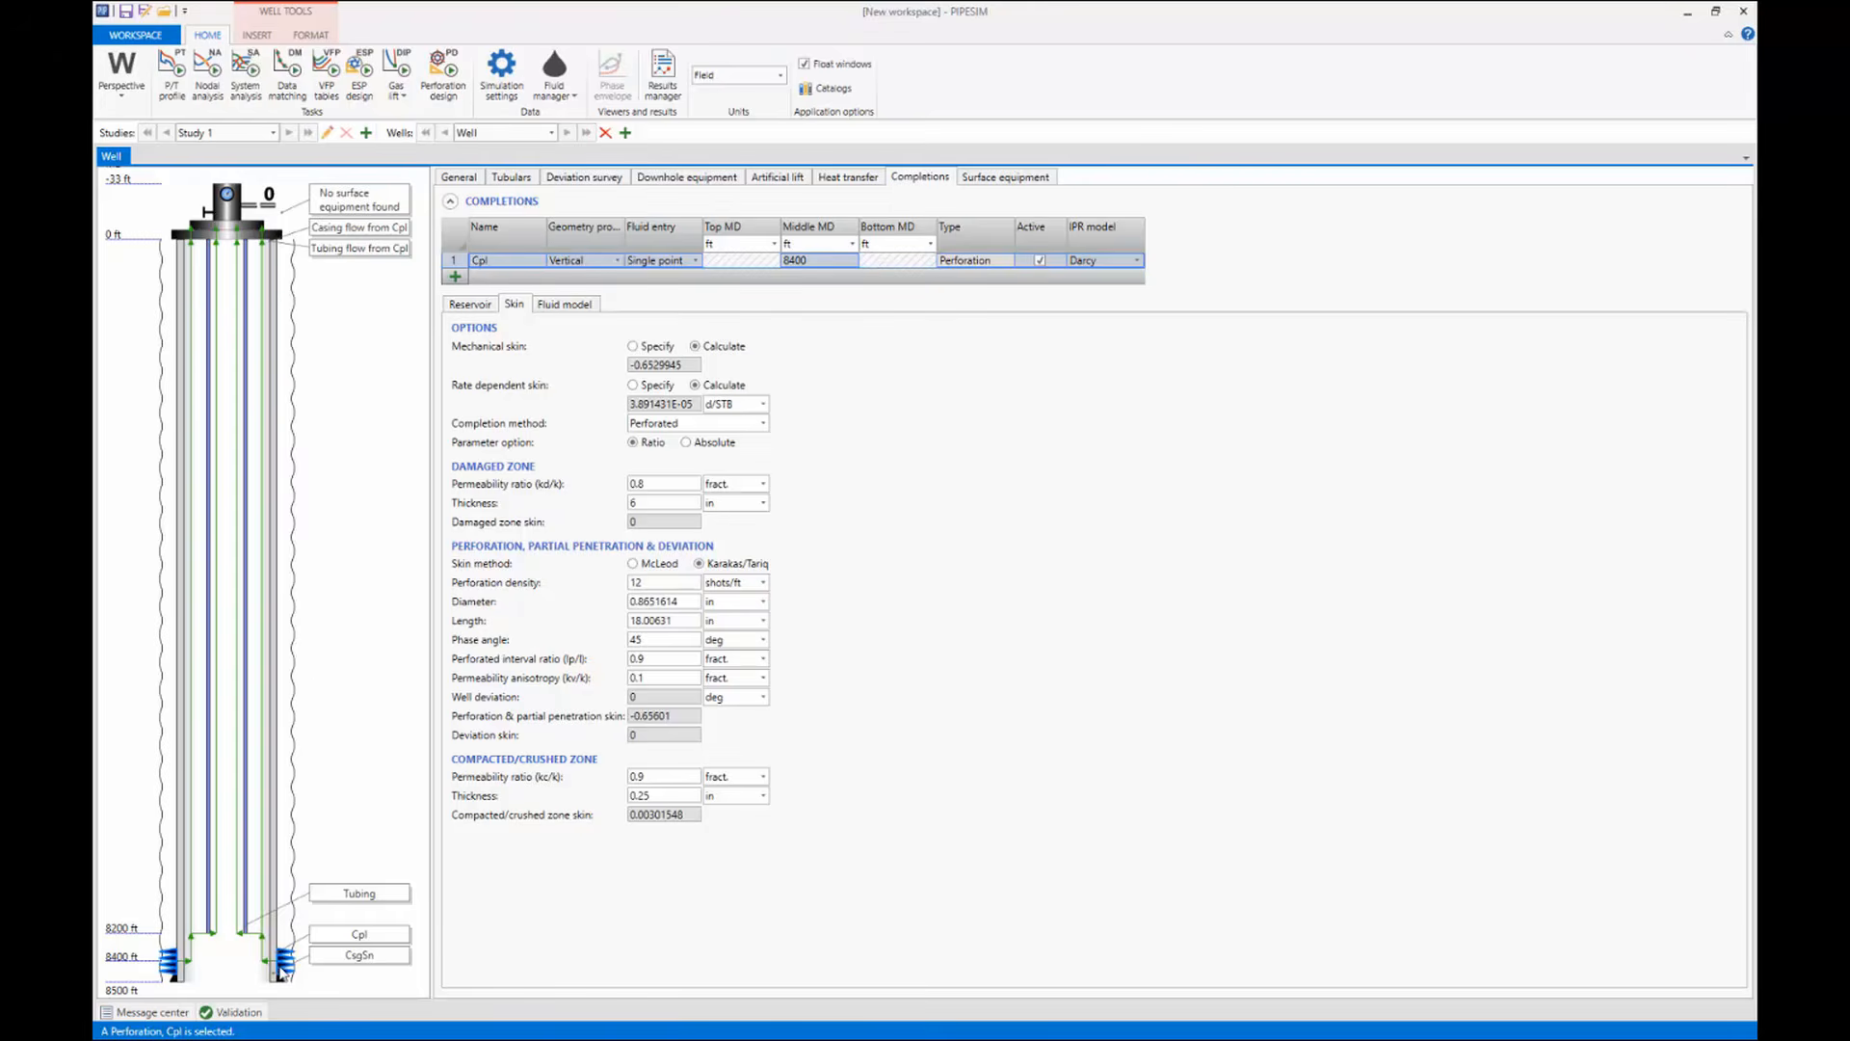
left_click(459, 60)
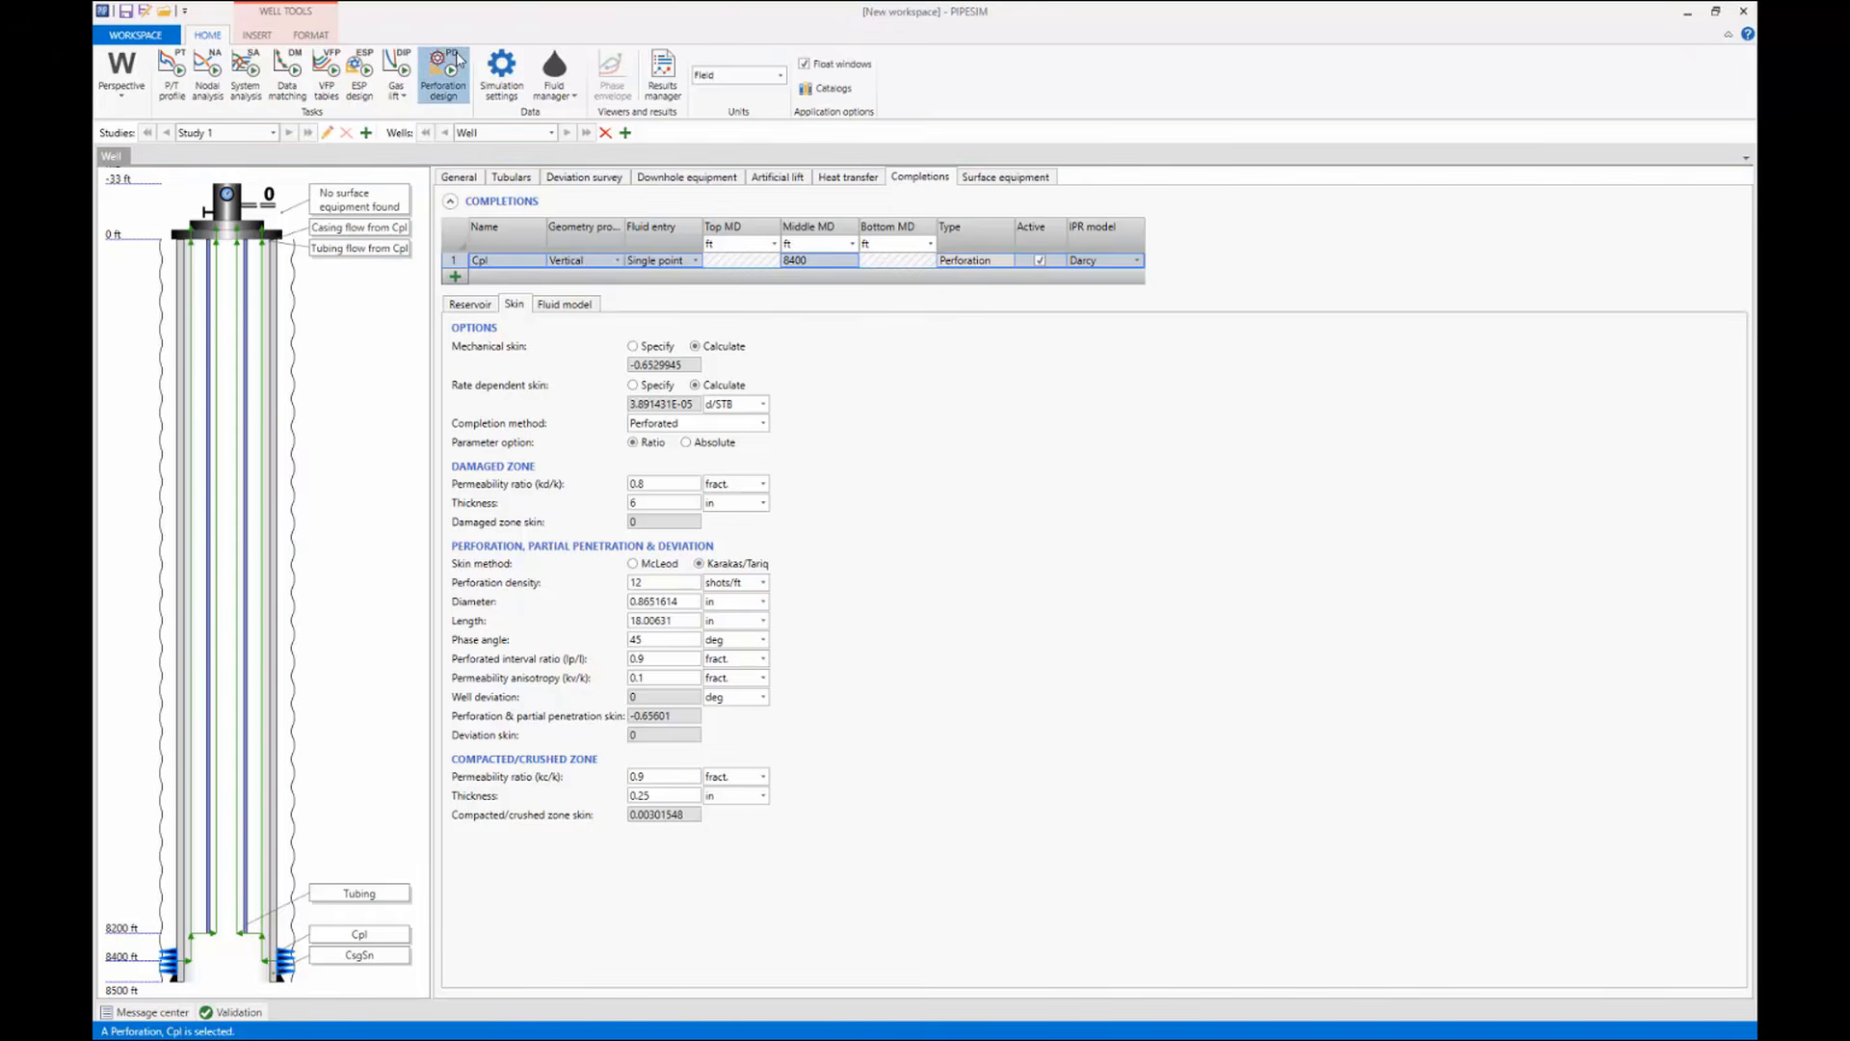
left_click(431, 775)
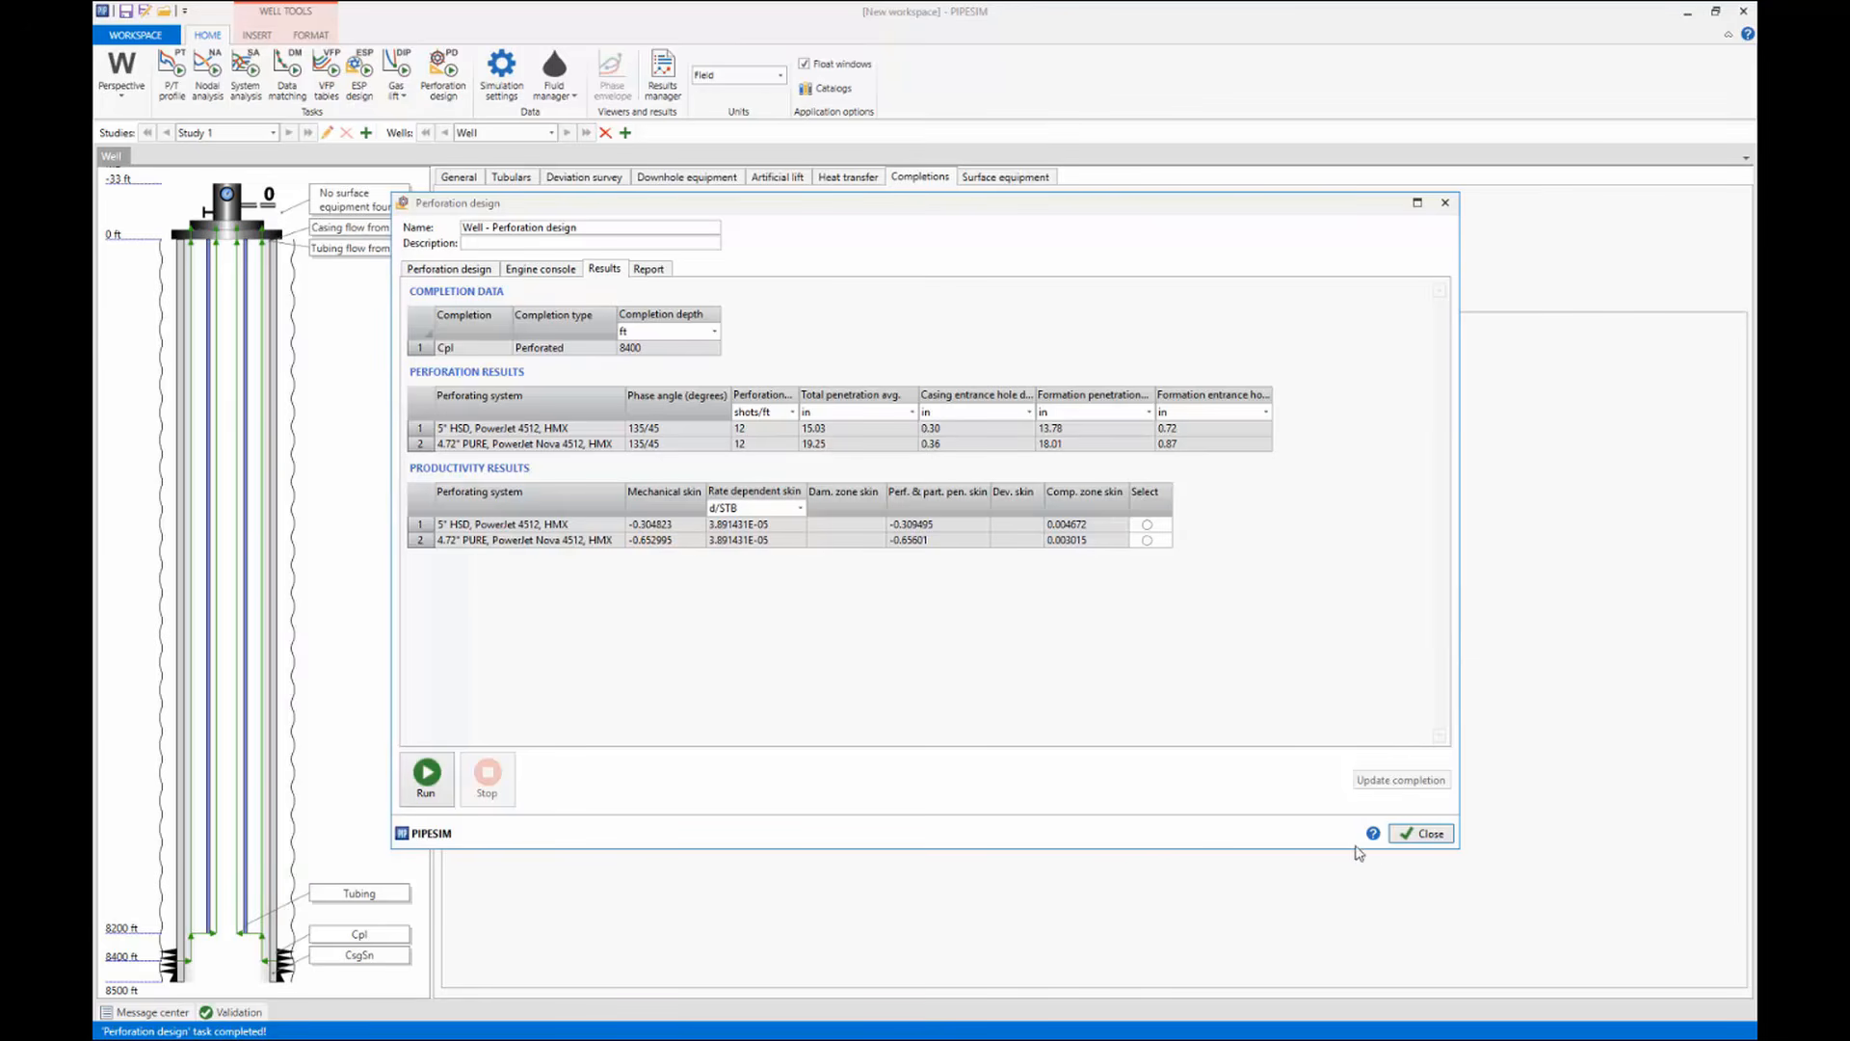
left_click(1410, 837)
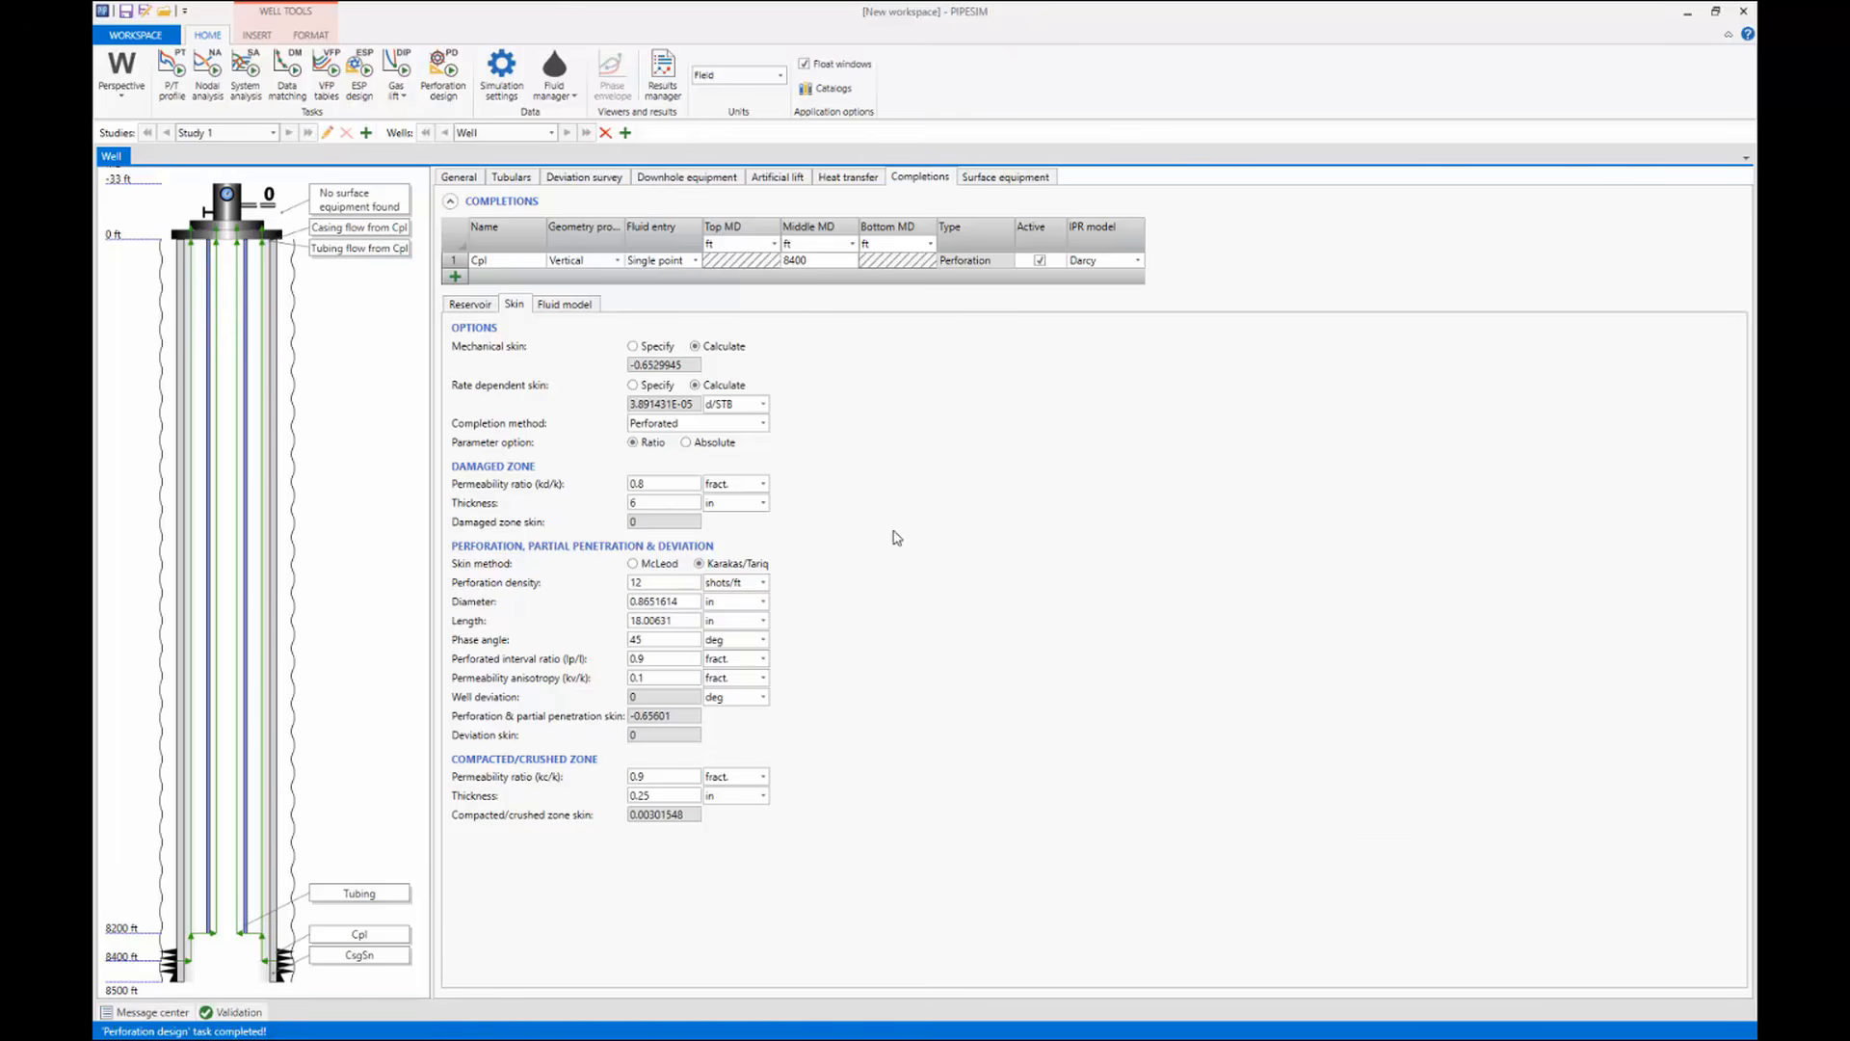
Turn on the Vogel option below the bubble point in the completion's reservoir data.
left_click(471, 304)
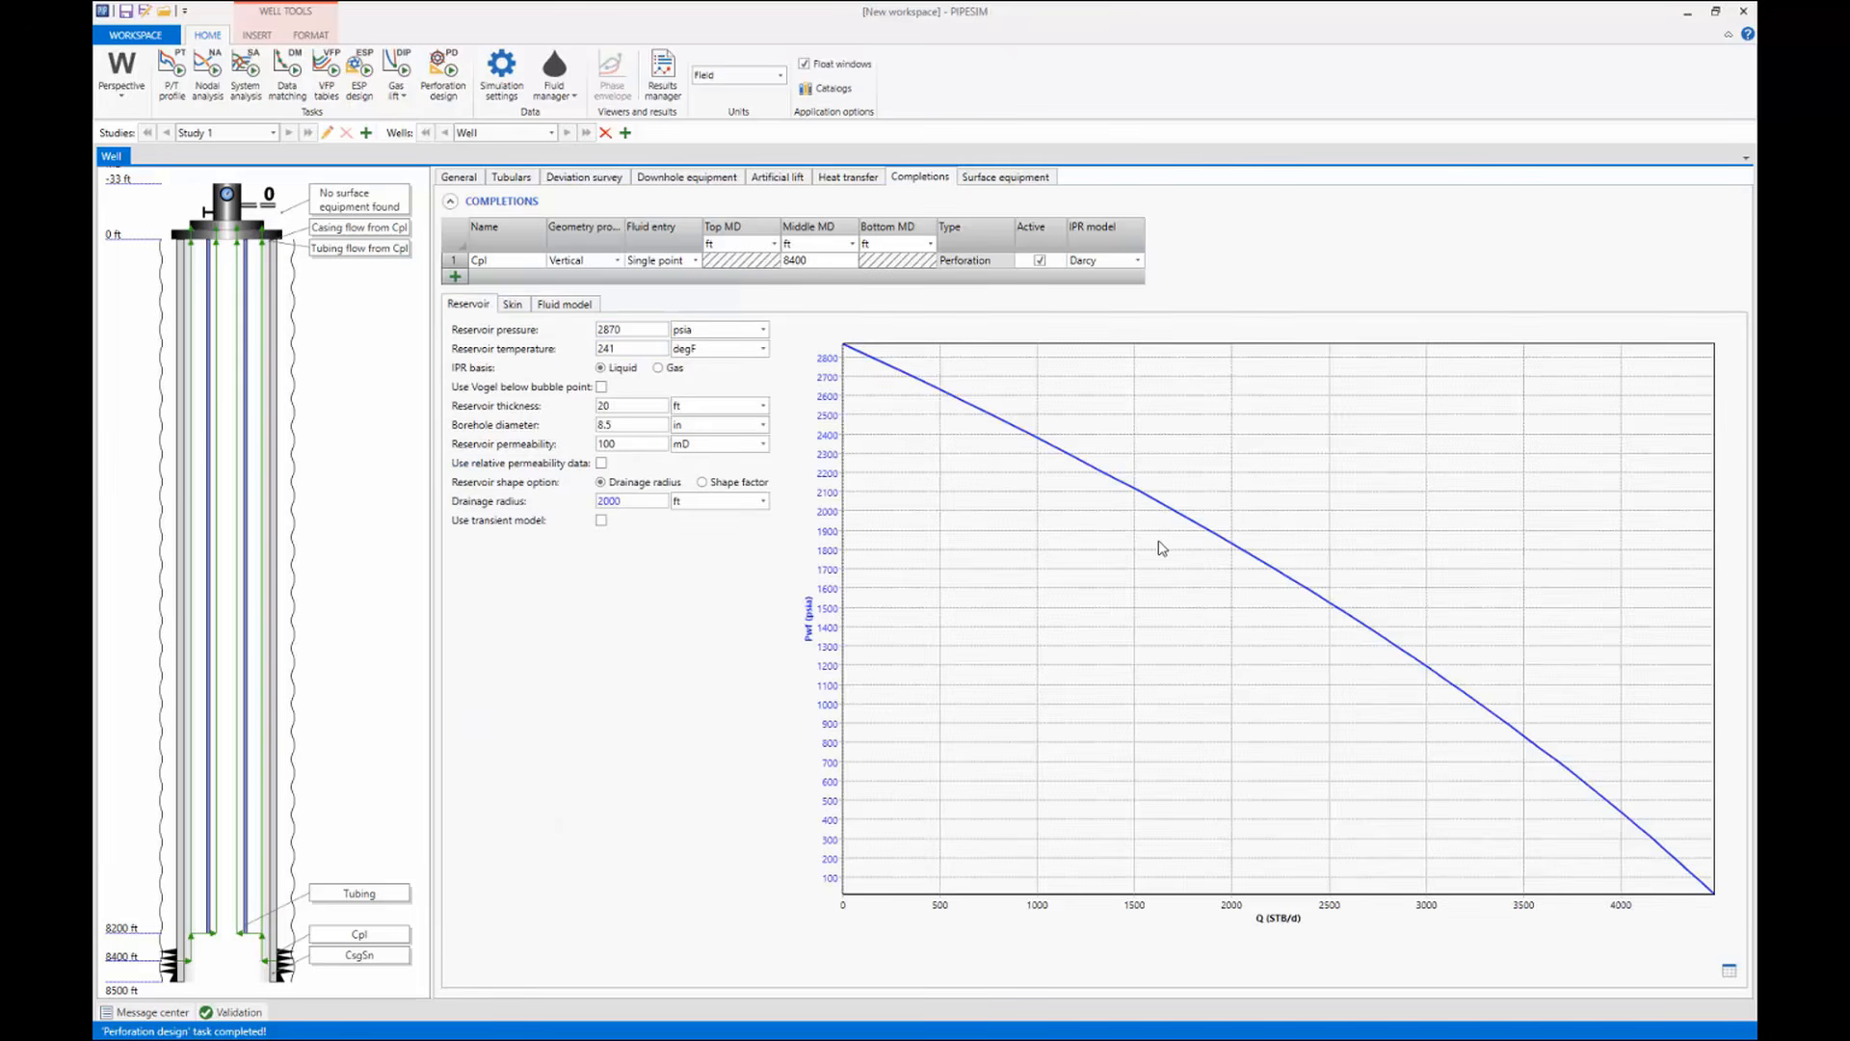
left_click(602, 389)
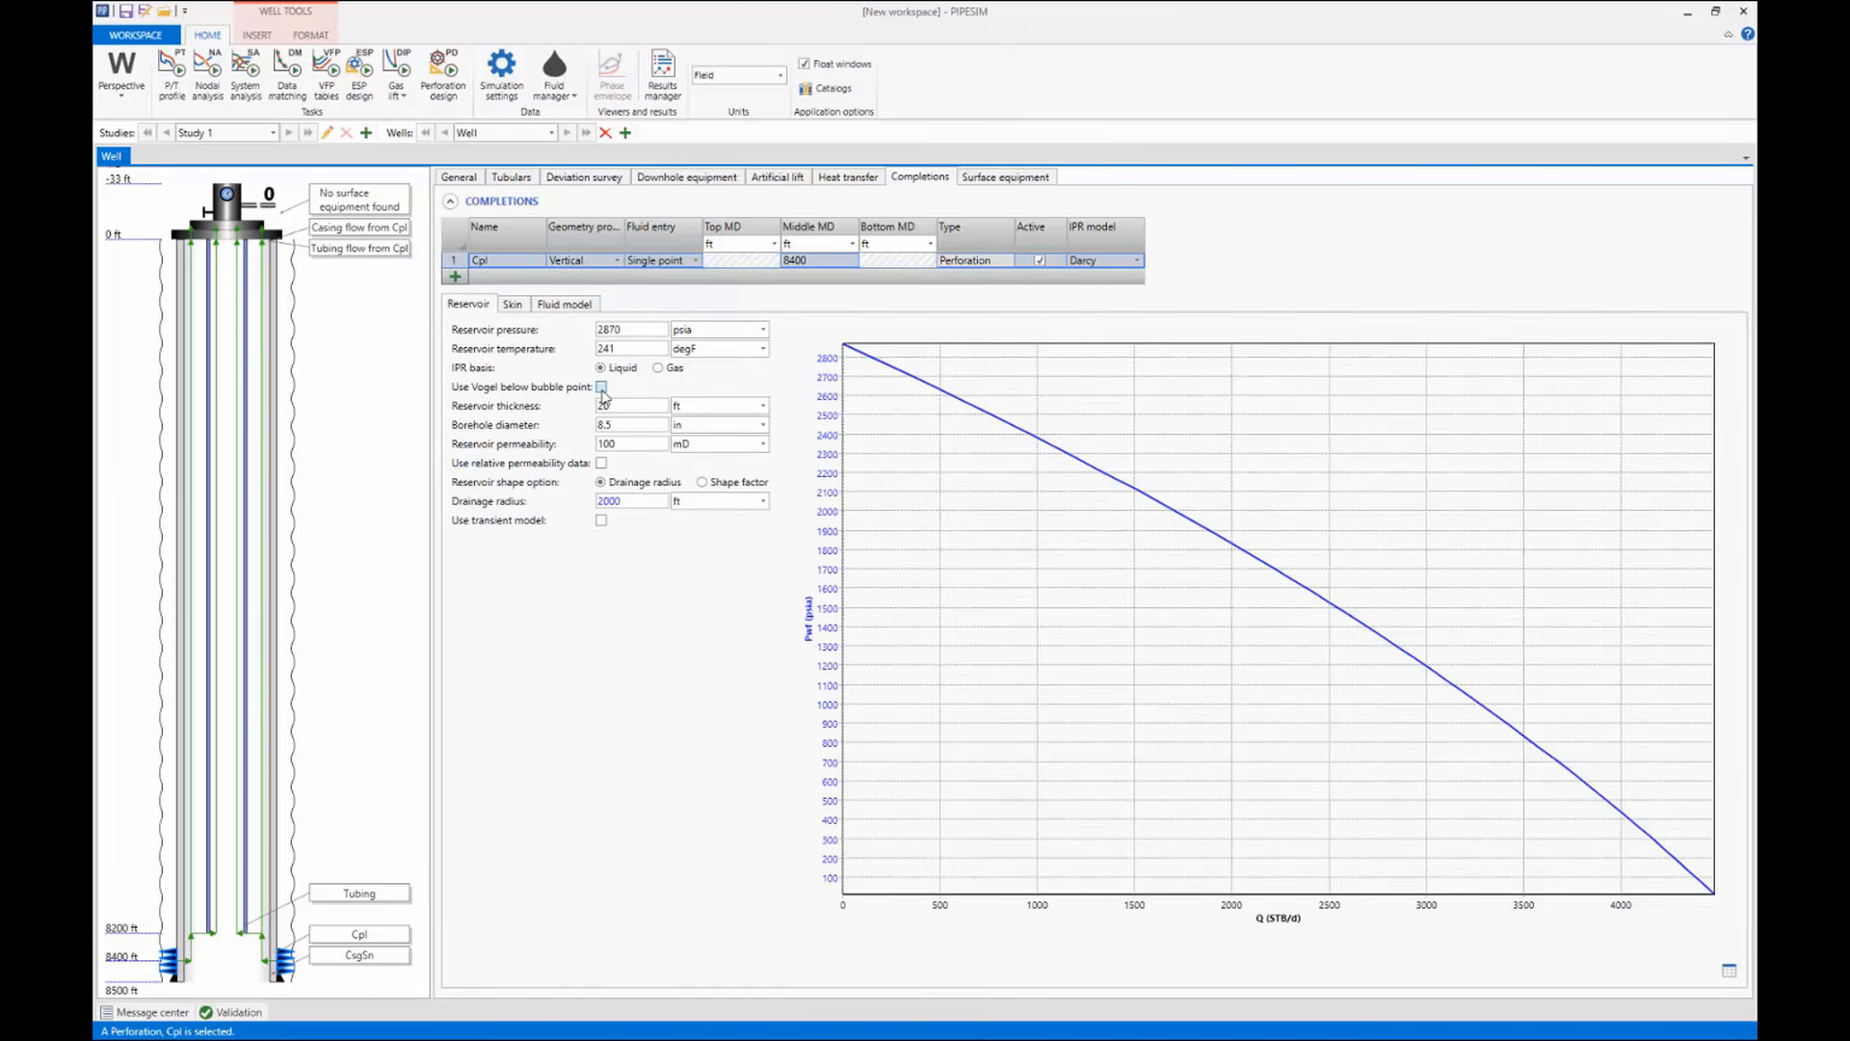
Re-enable the Vogel correction below the bubble point for the completion's liquid IPR.
left_click(603, 388)
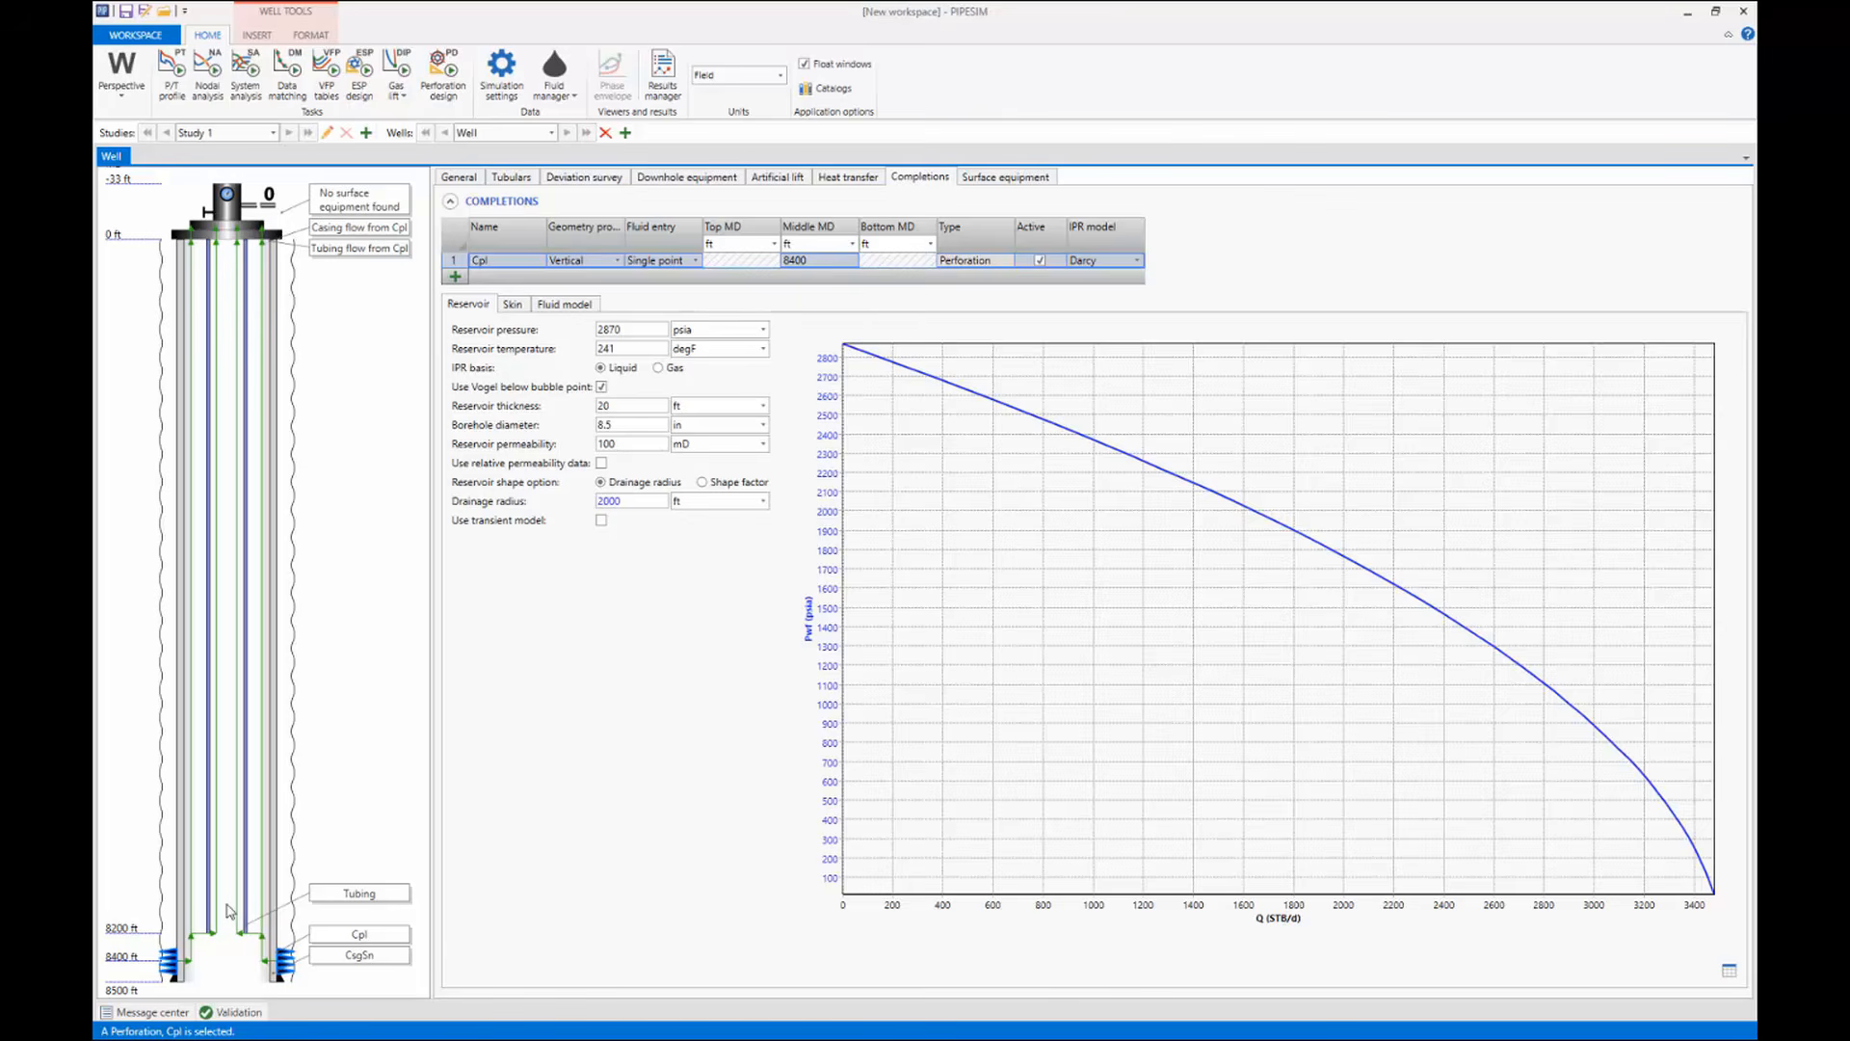
Add a packer to the well's downhole equipment at a measured depth of 8150 ft.
left_click(686, 177)
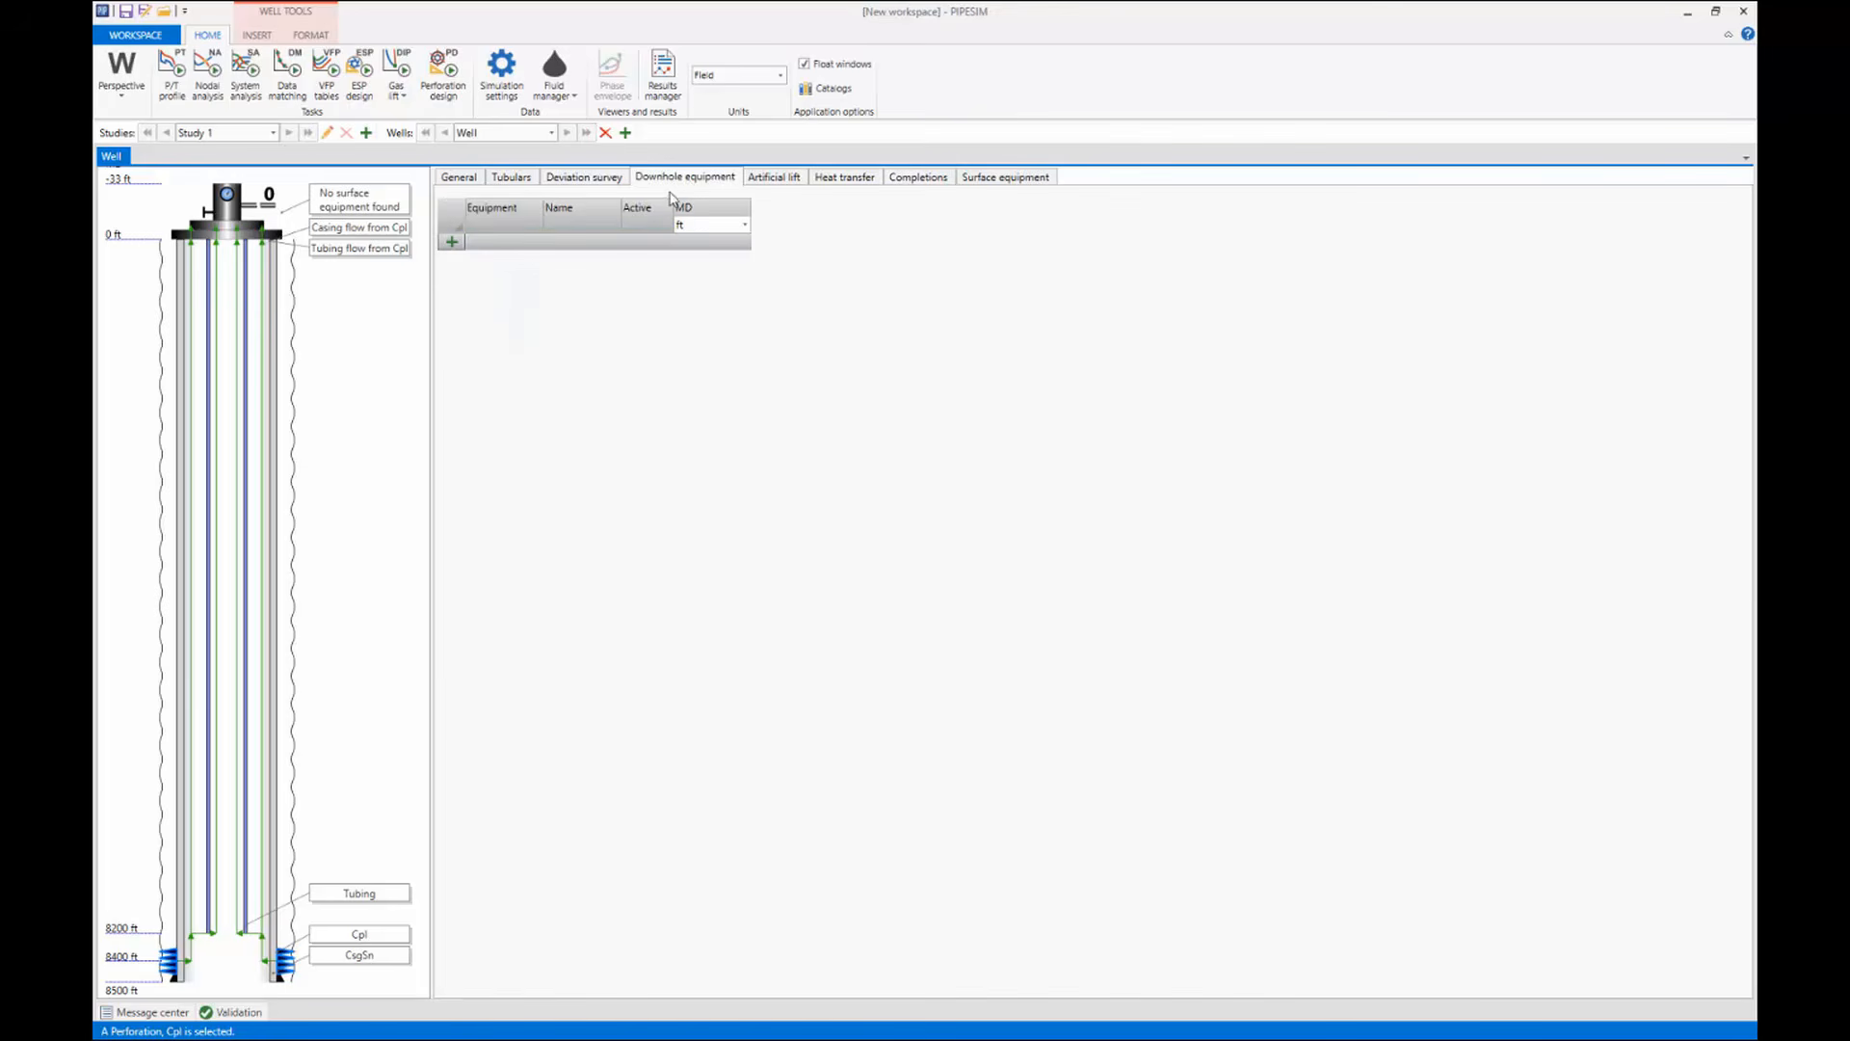
left_click(452, 242)
left_click(536, 332)
type("8150")
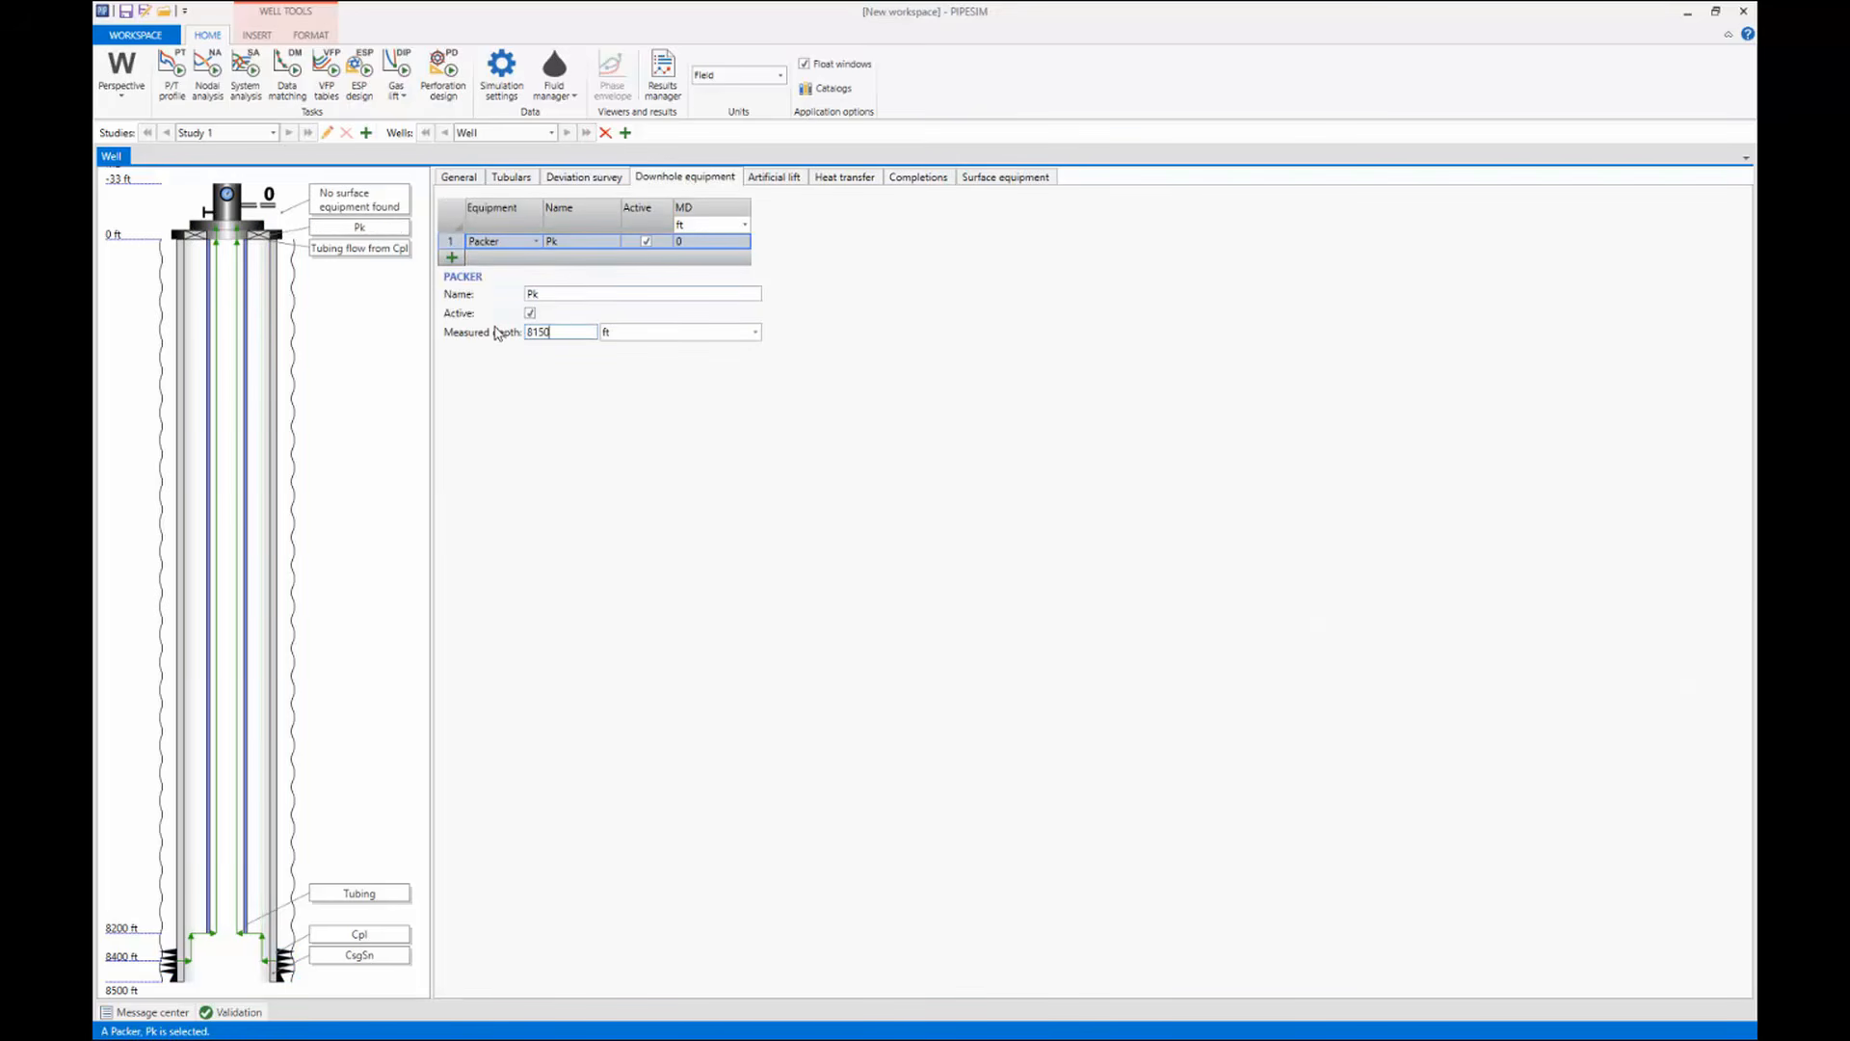
left_click(557, 291)
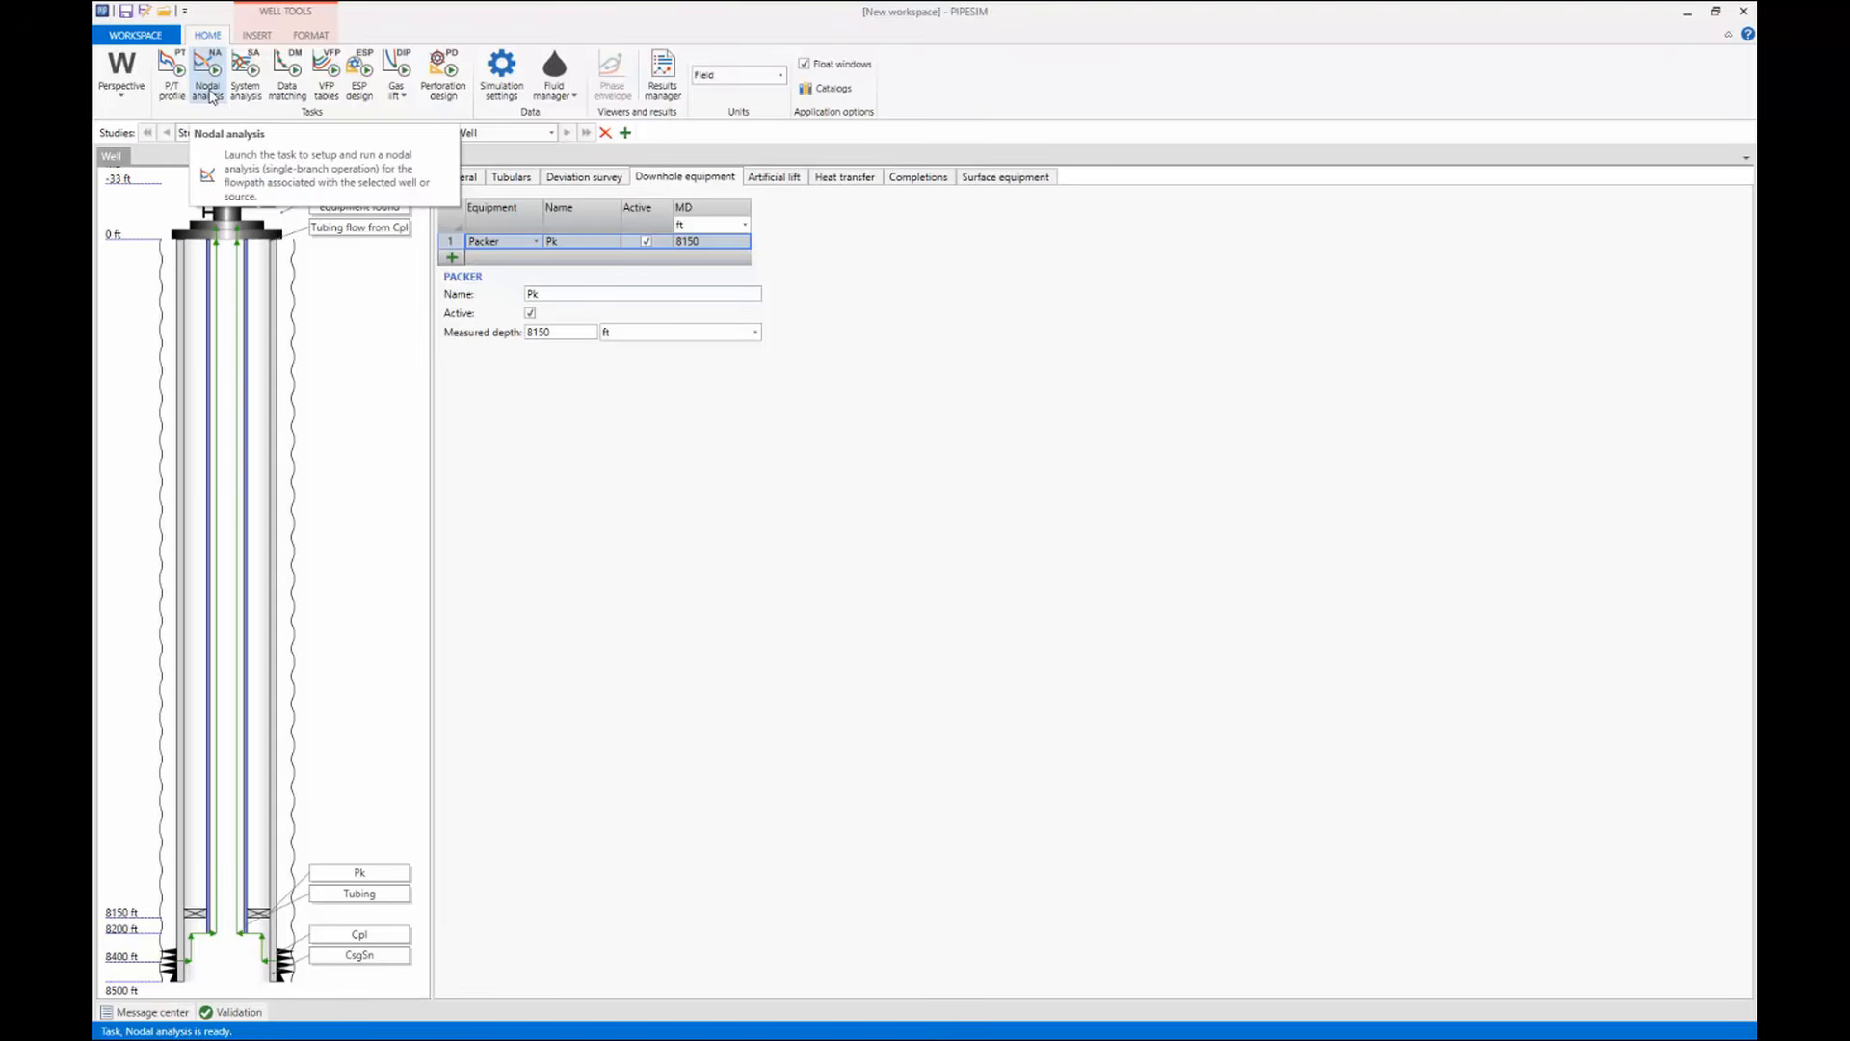
Review the global flow correlations in the simulation settings, keeping Baker Jardine as the vertical multiphase source.
left_click(212, 96)
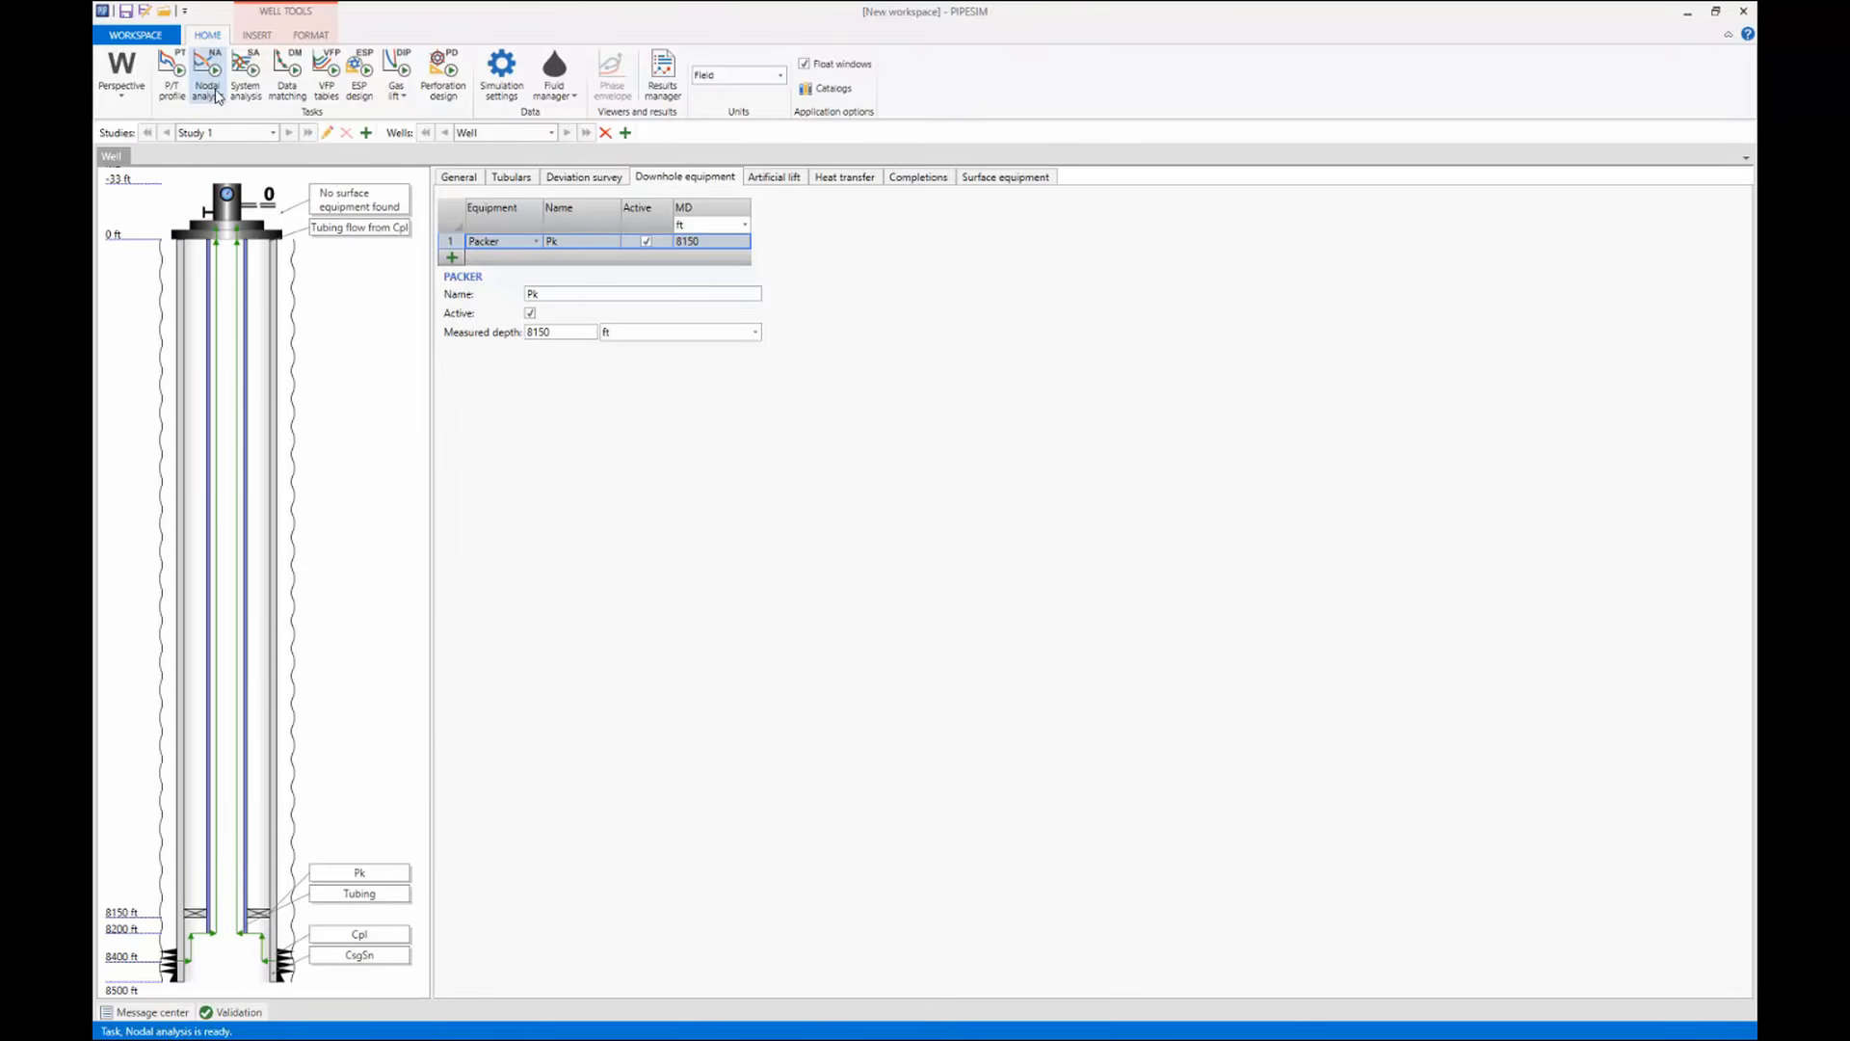
left_click(501, 75)
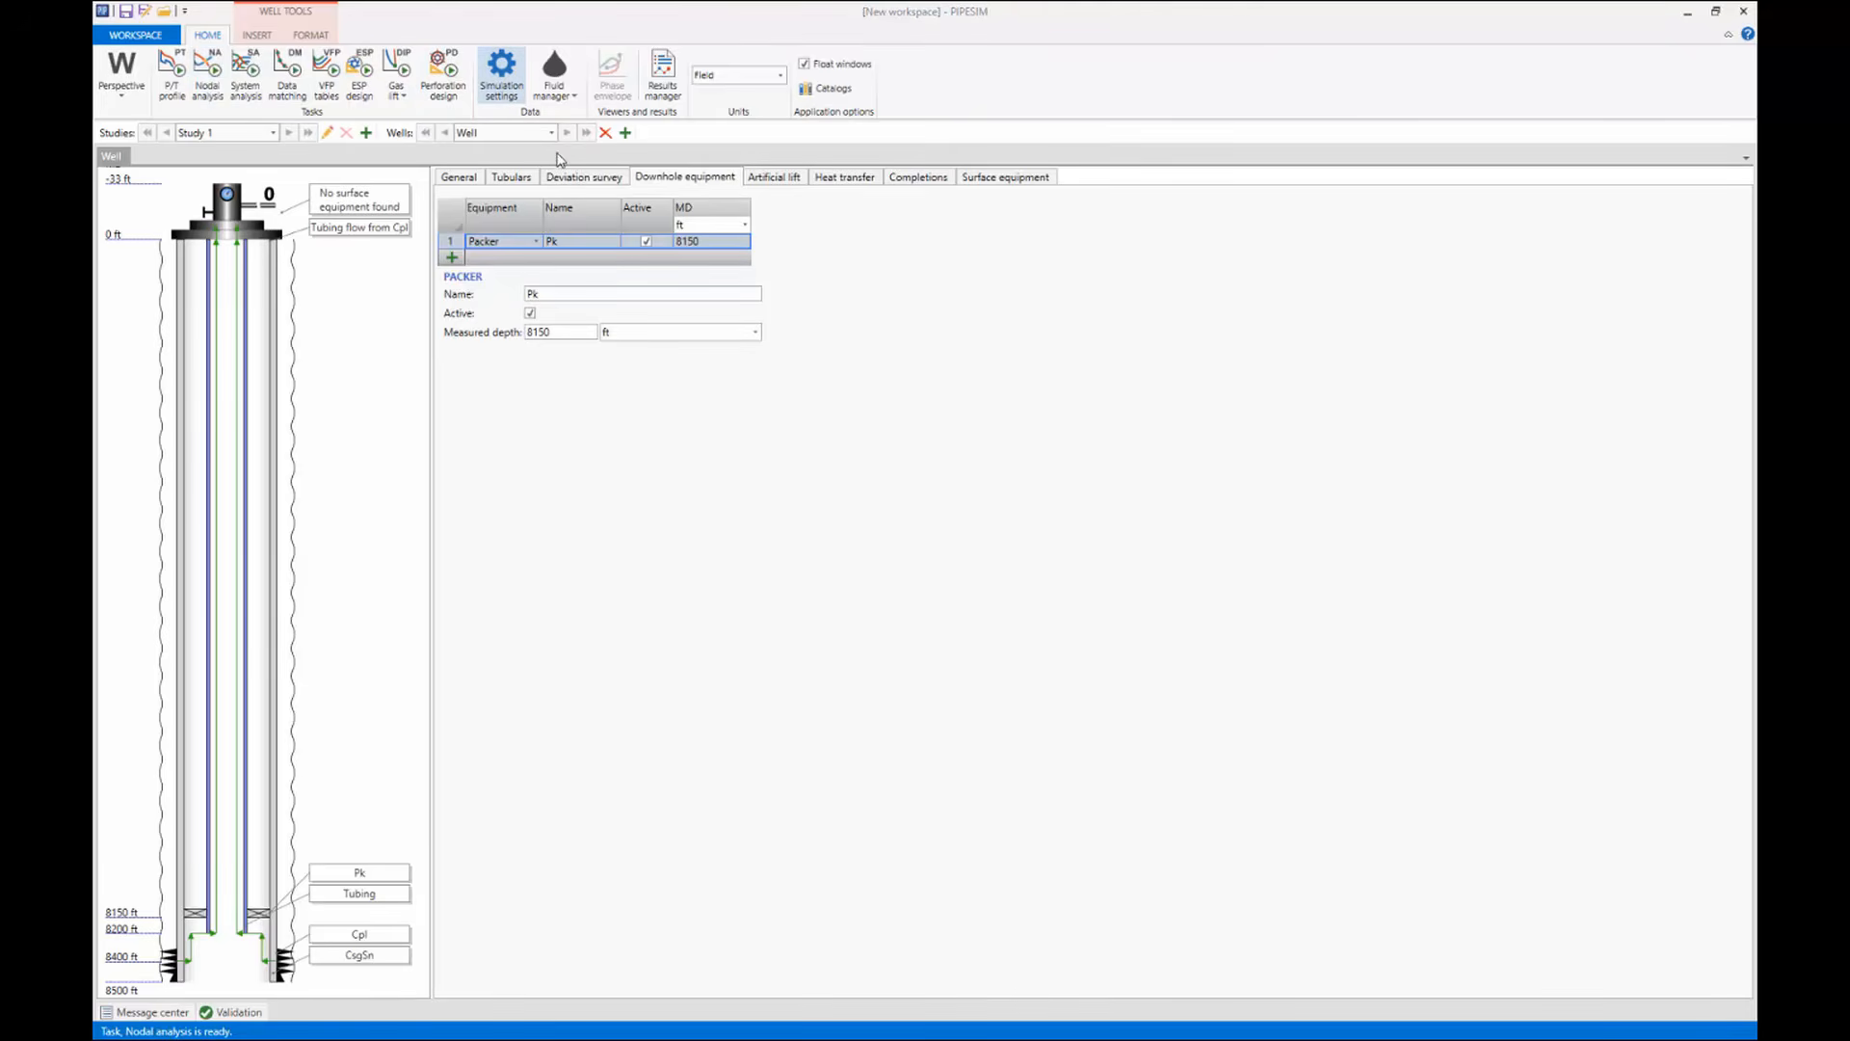
left_click(803, 353)
left_click(804, 406)
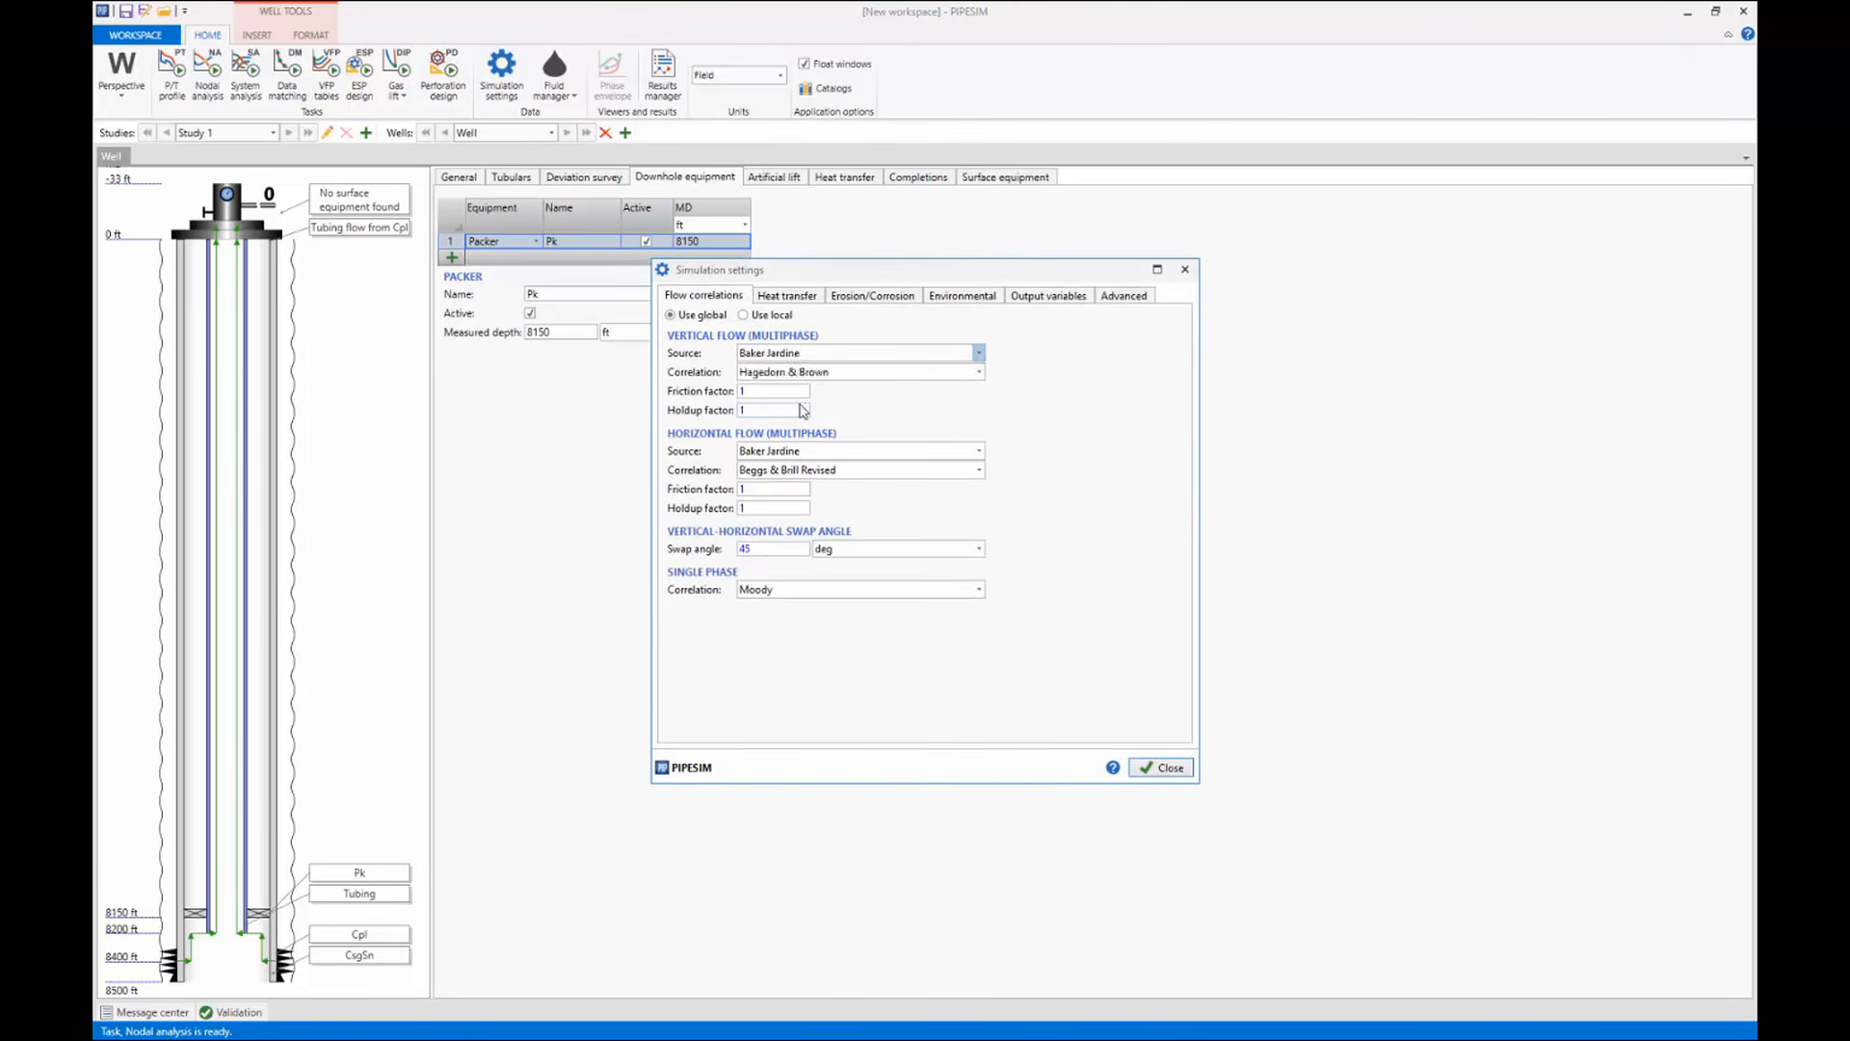
left_click(1159, 768)
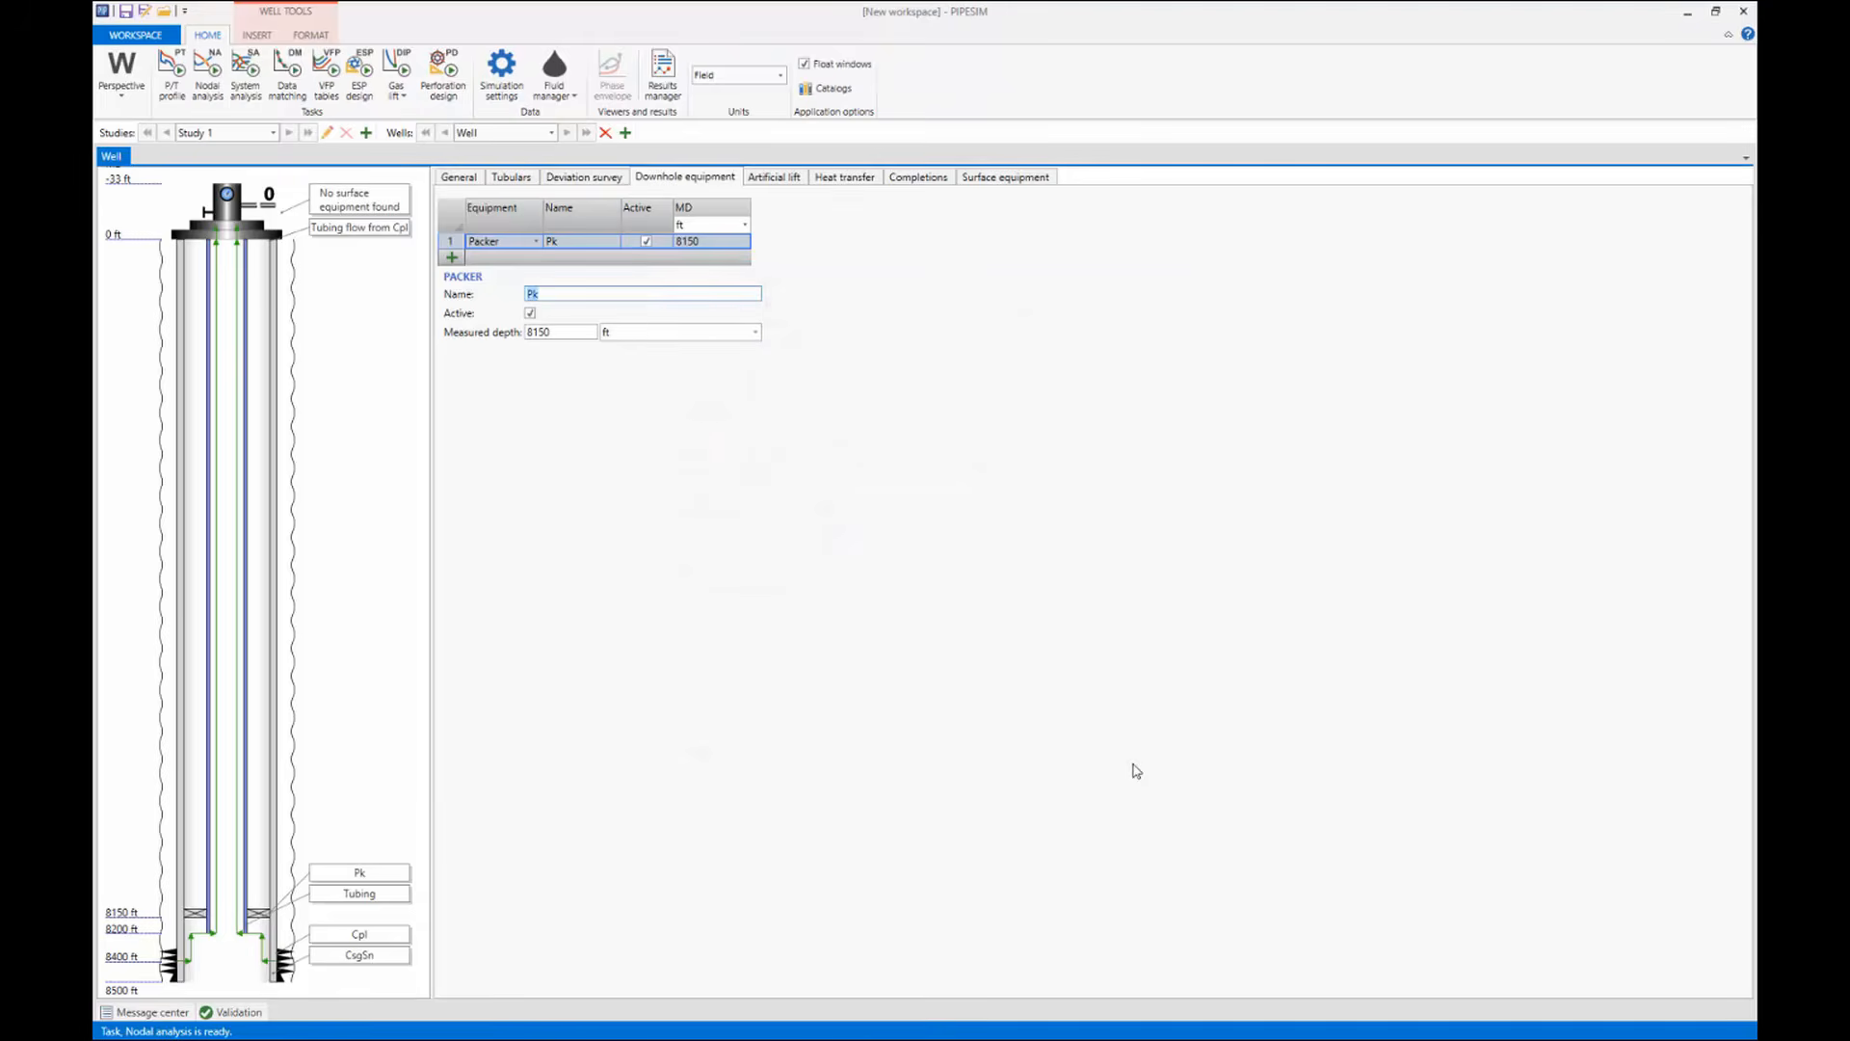
Run a nodal analysis with the nodal point at bottomhole and an outlet pressure of 200 psia.
left_click(207, 72)
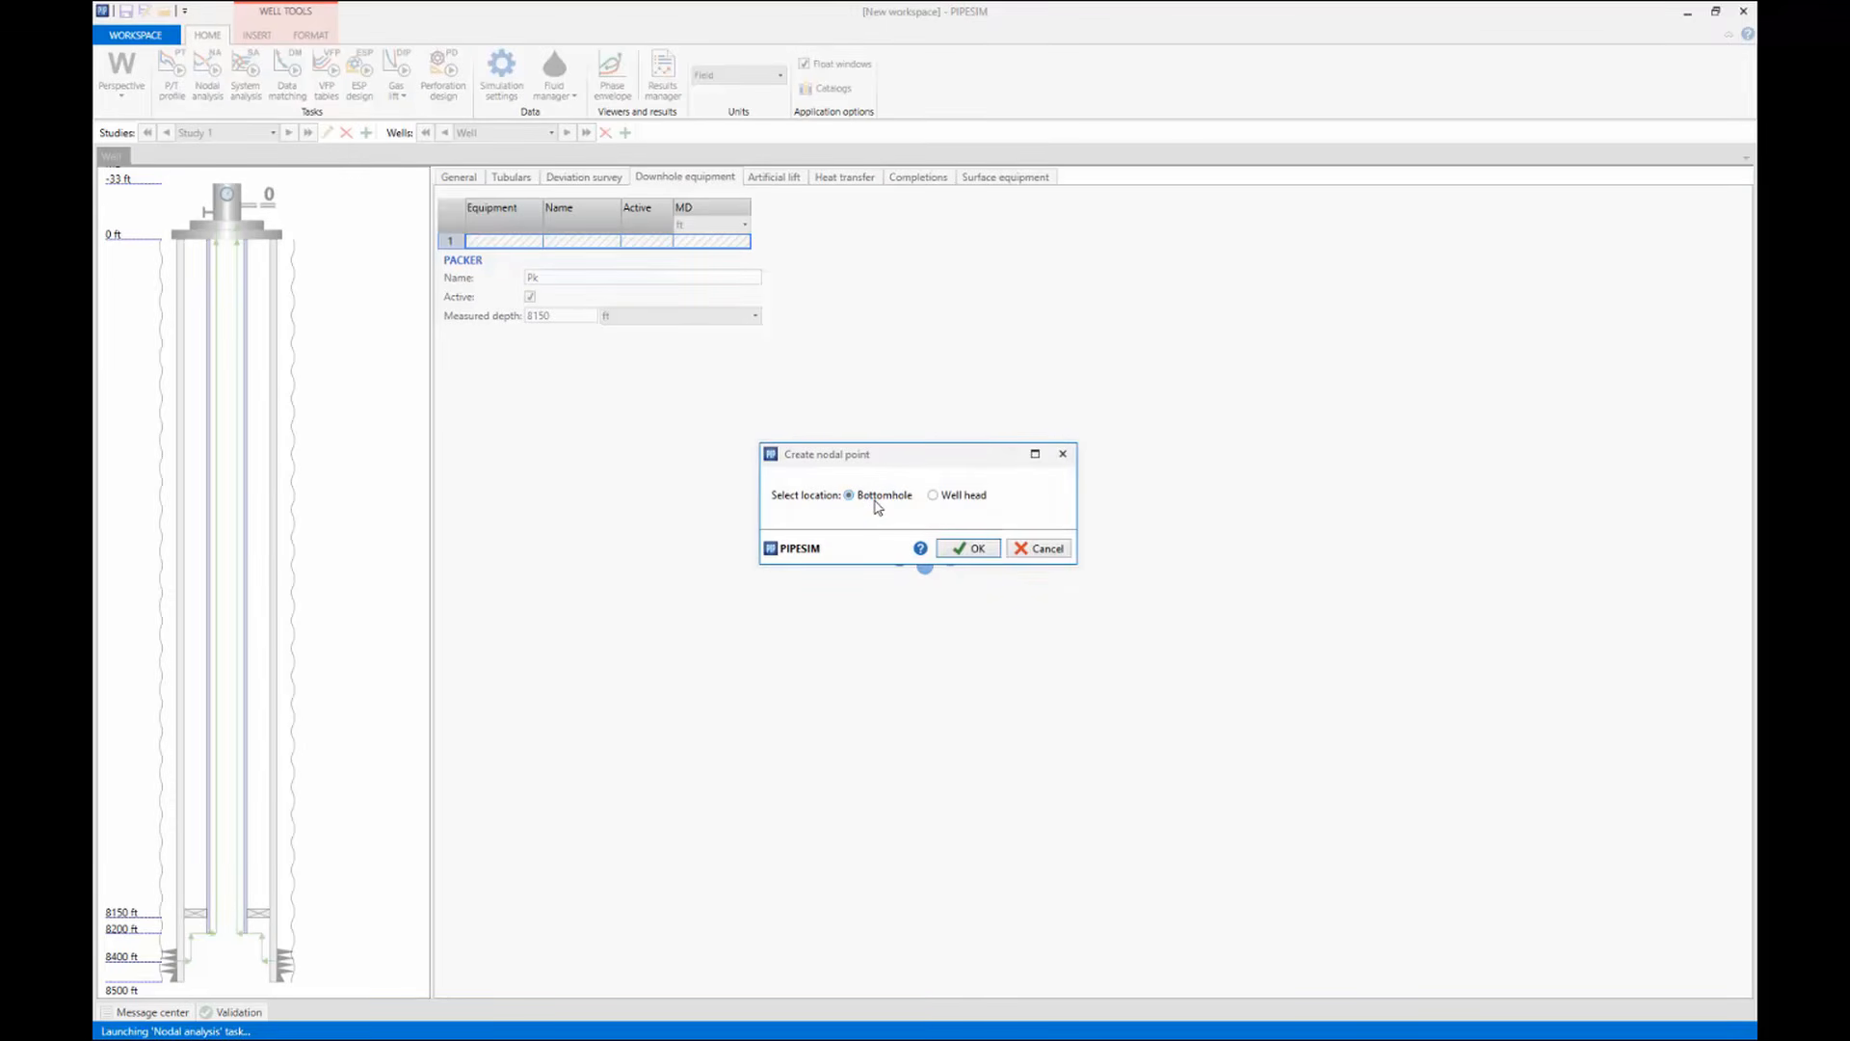
left_click(960, 548)
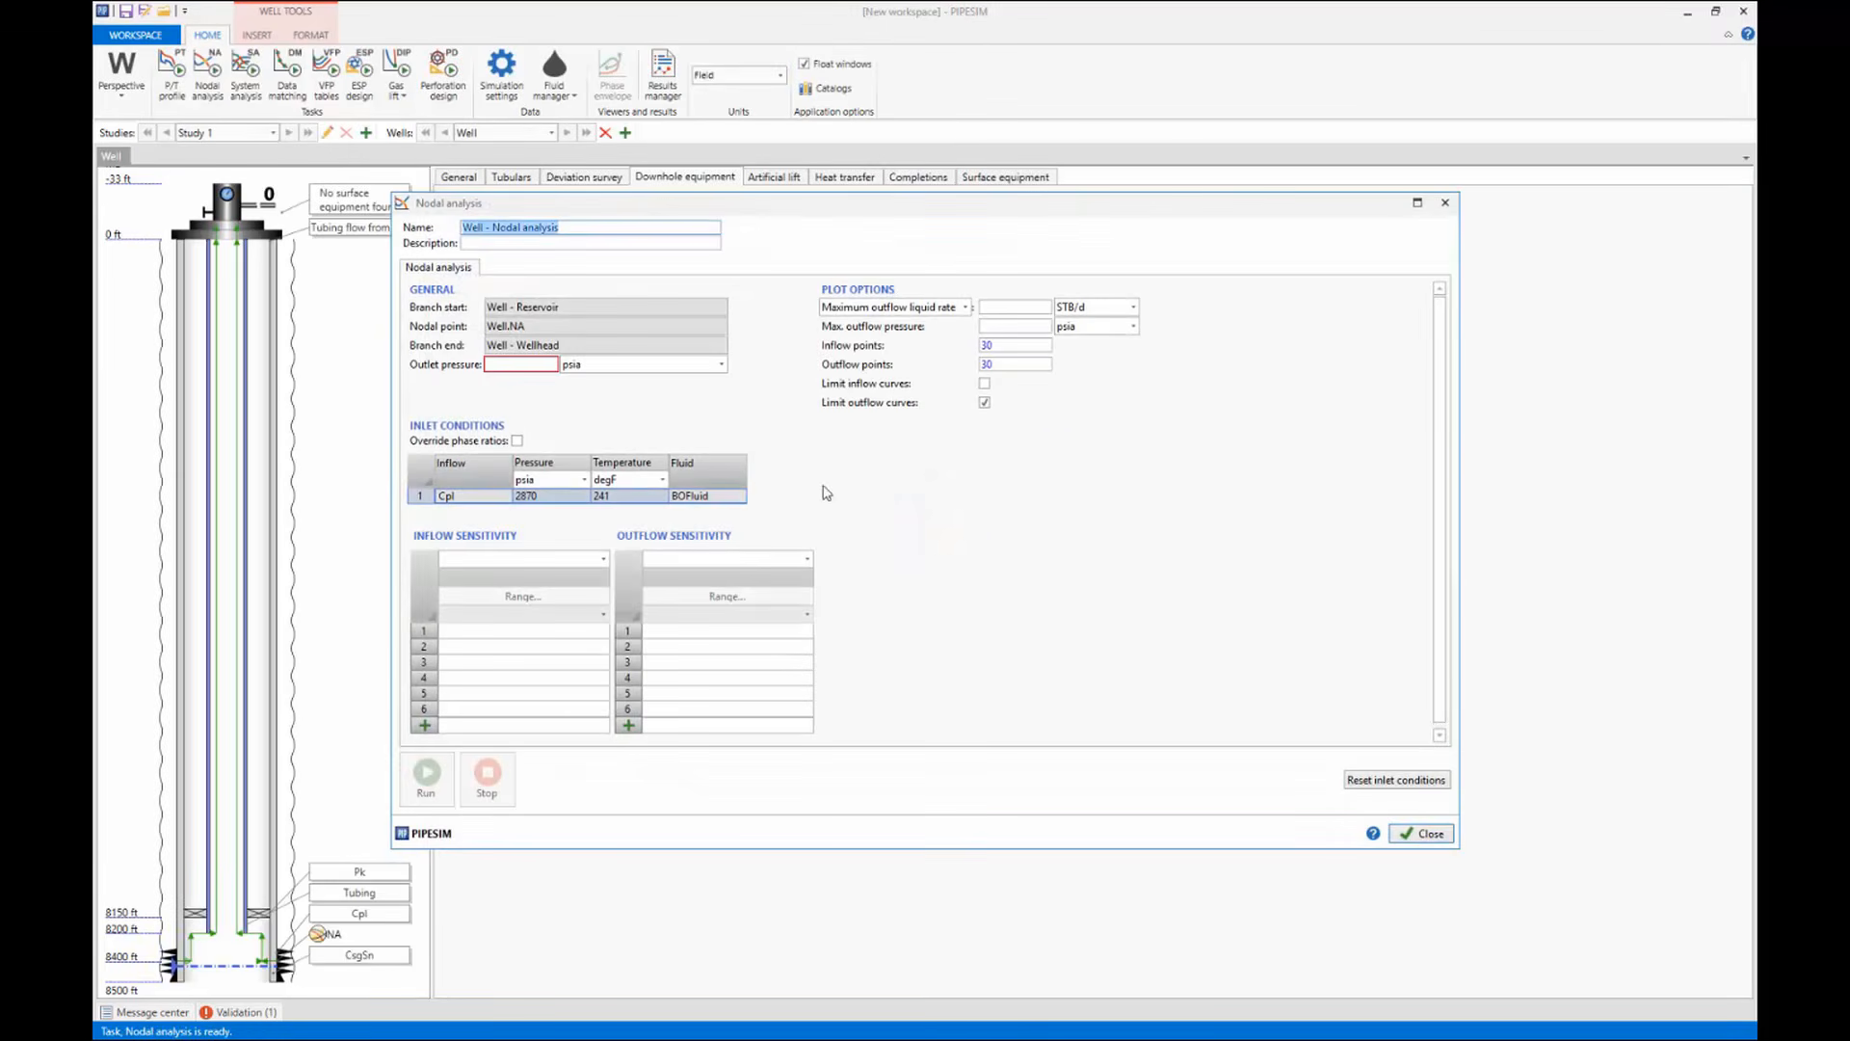
left_click(543, 358)
type("200")
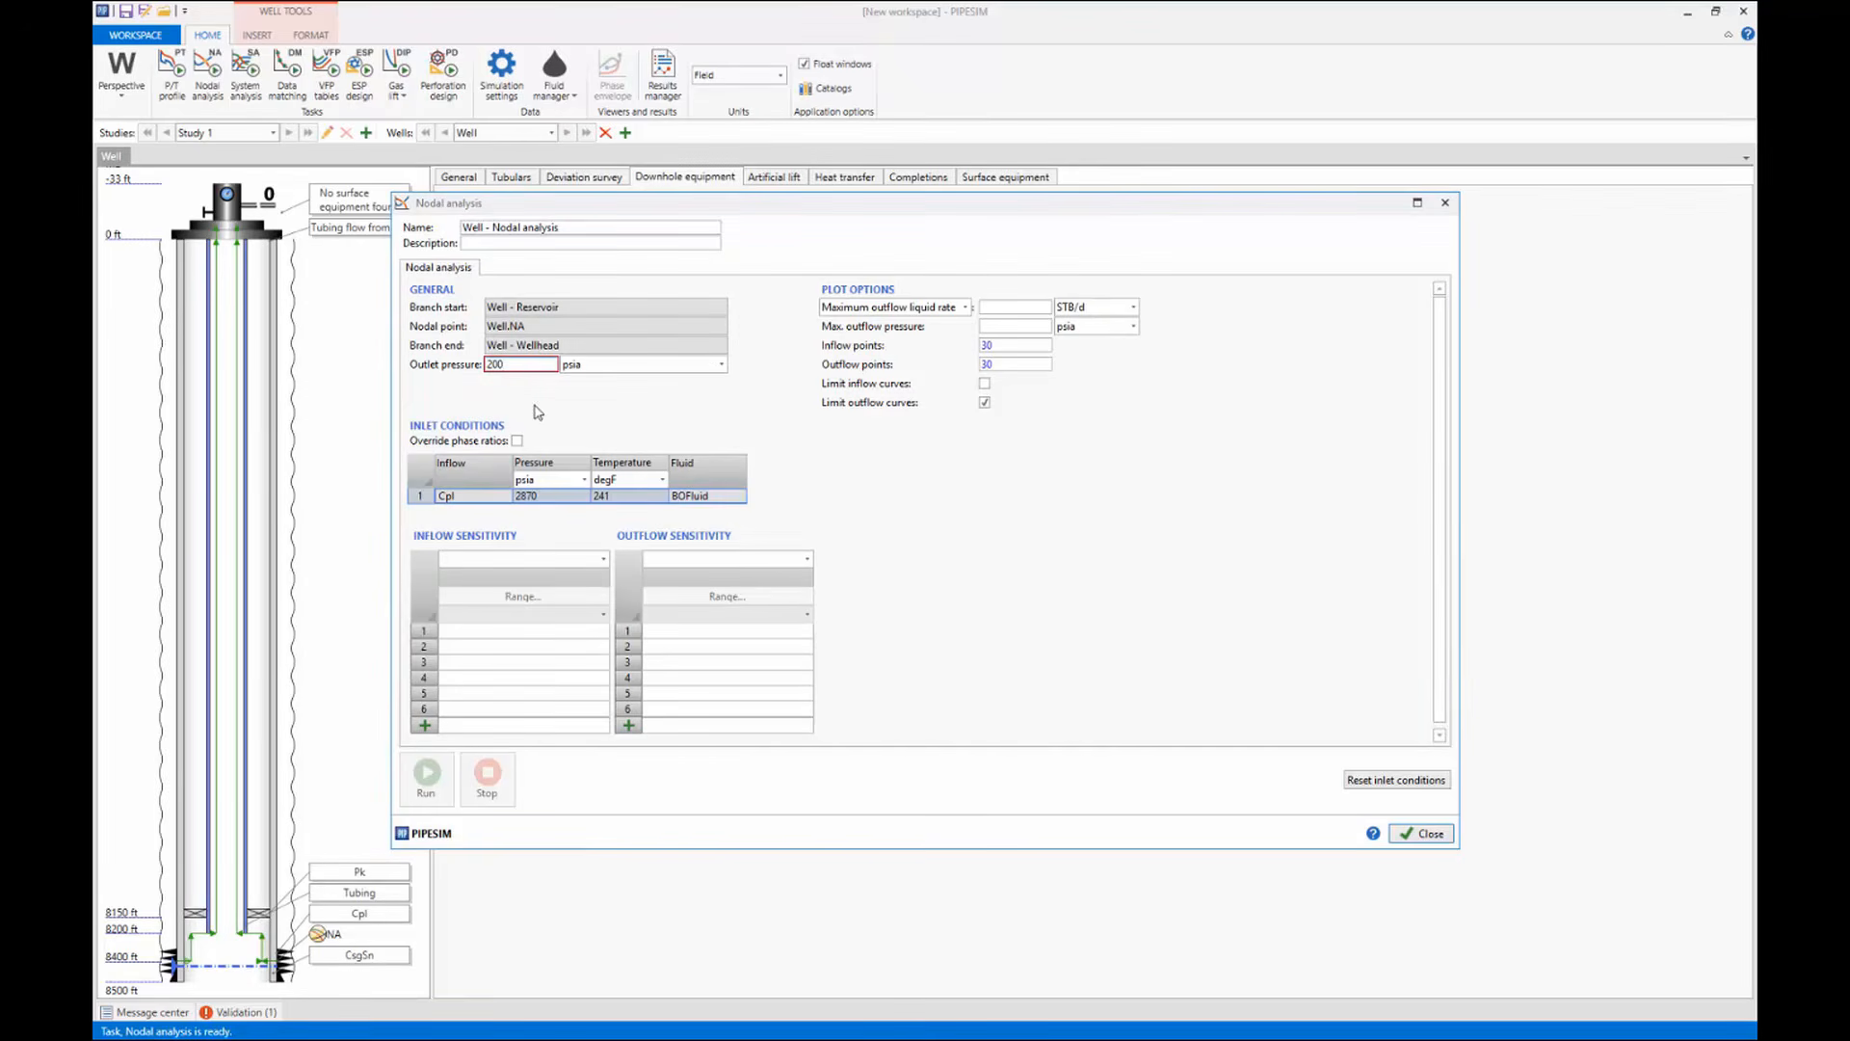
left_click(527, 496)
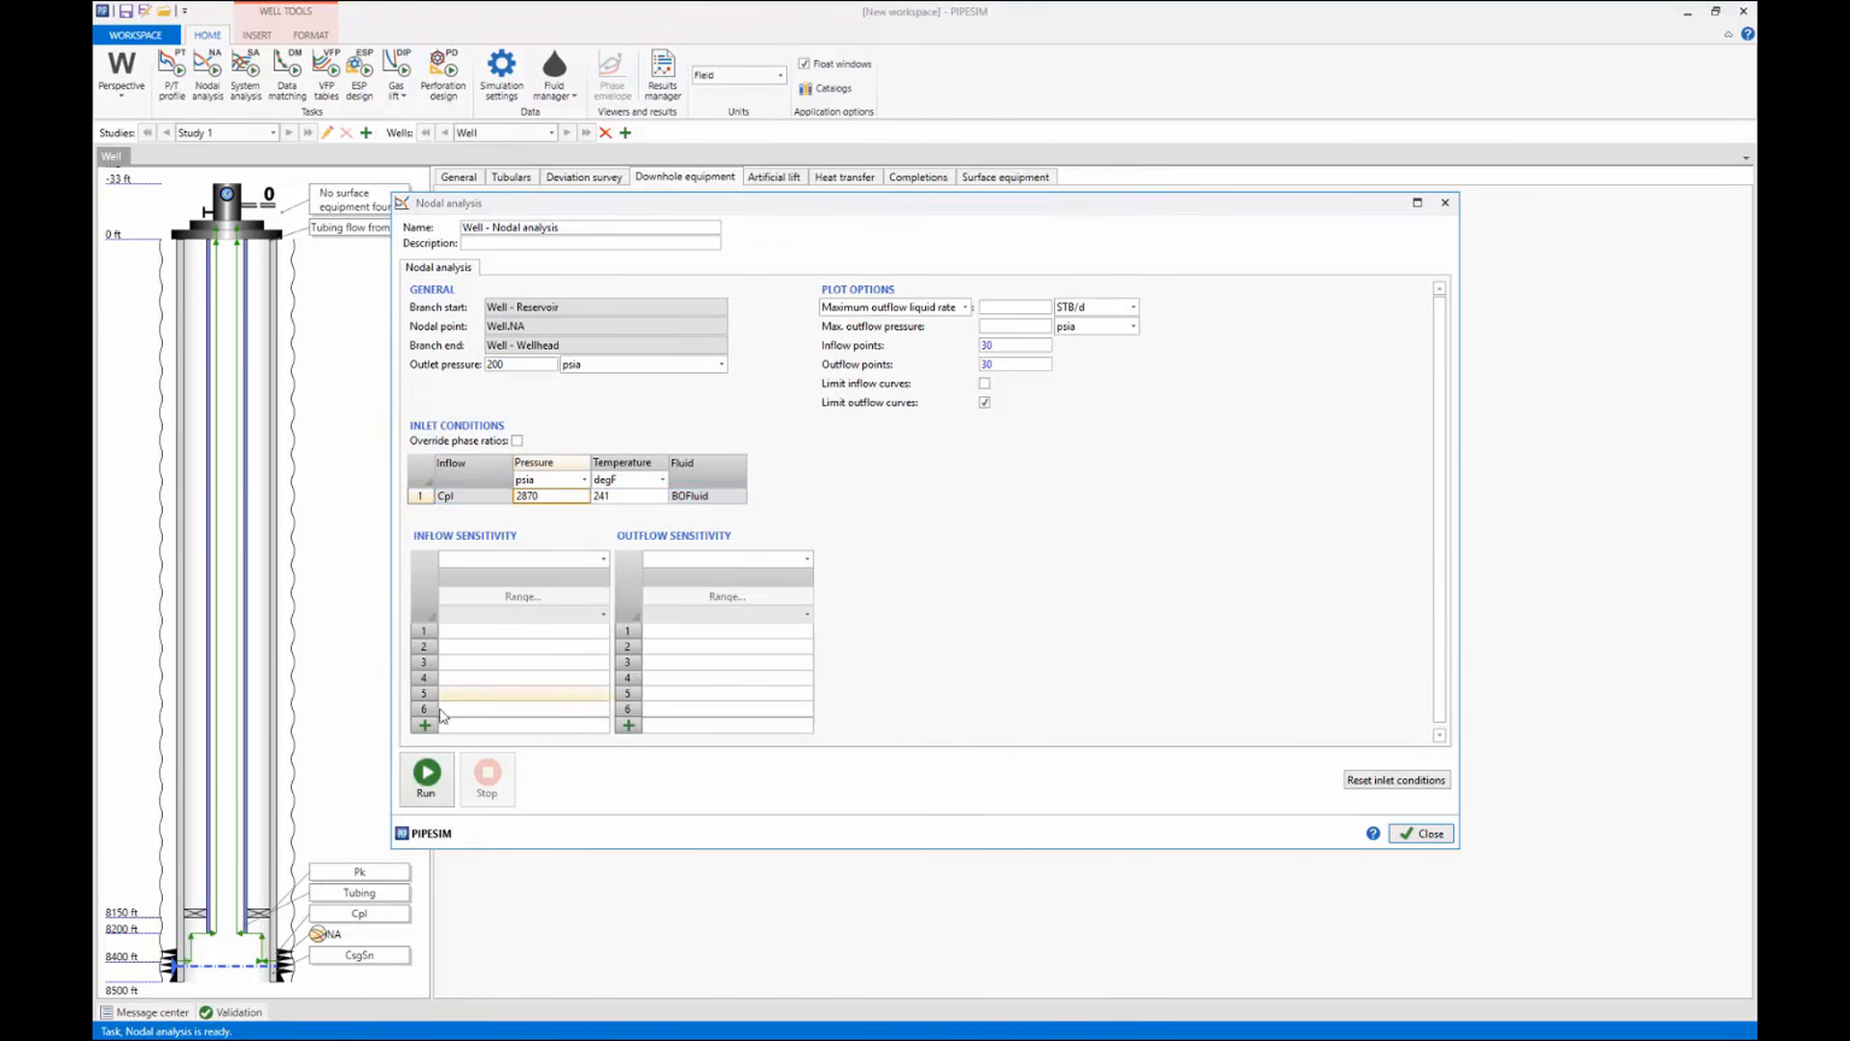
left_click(432, 763)
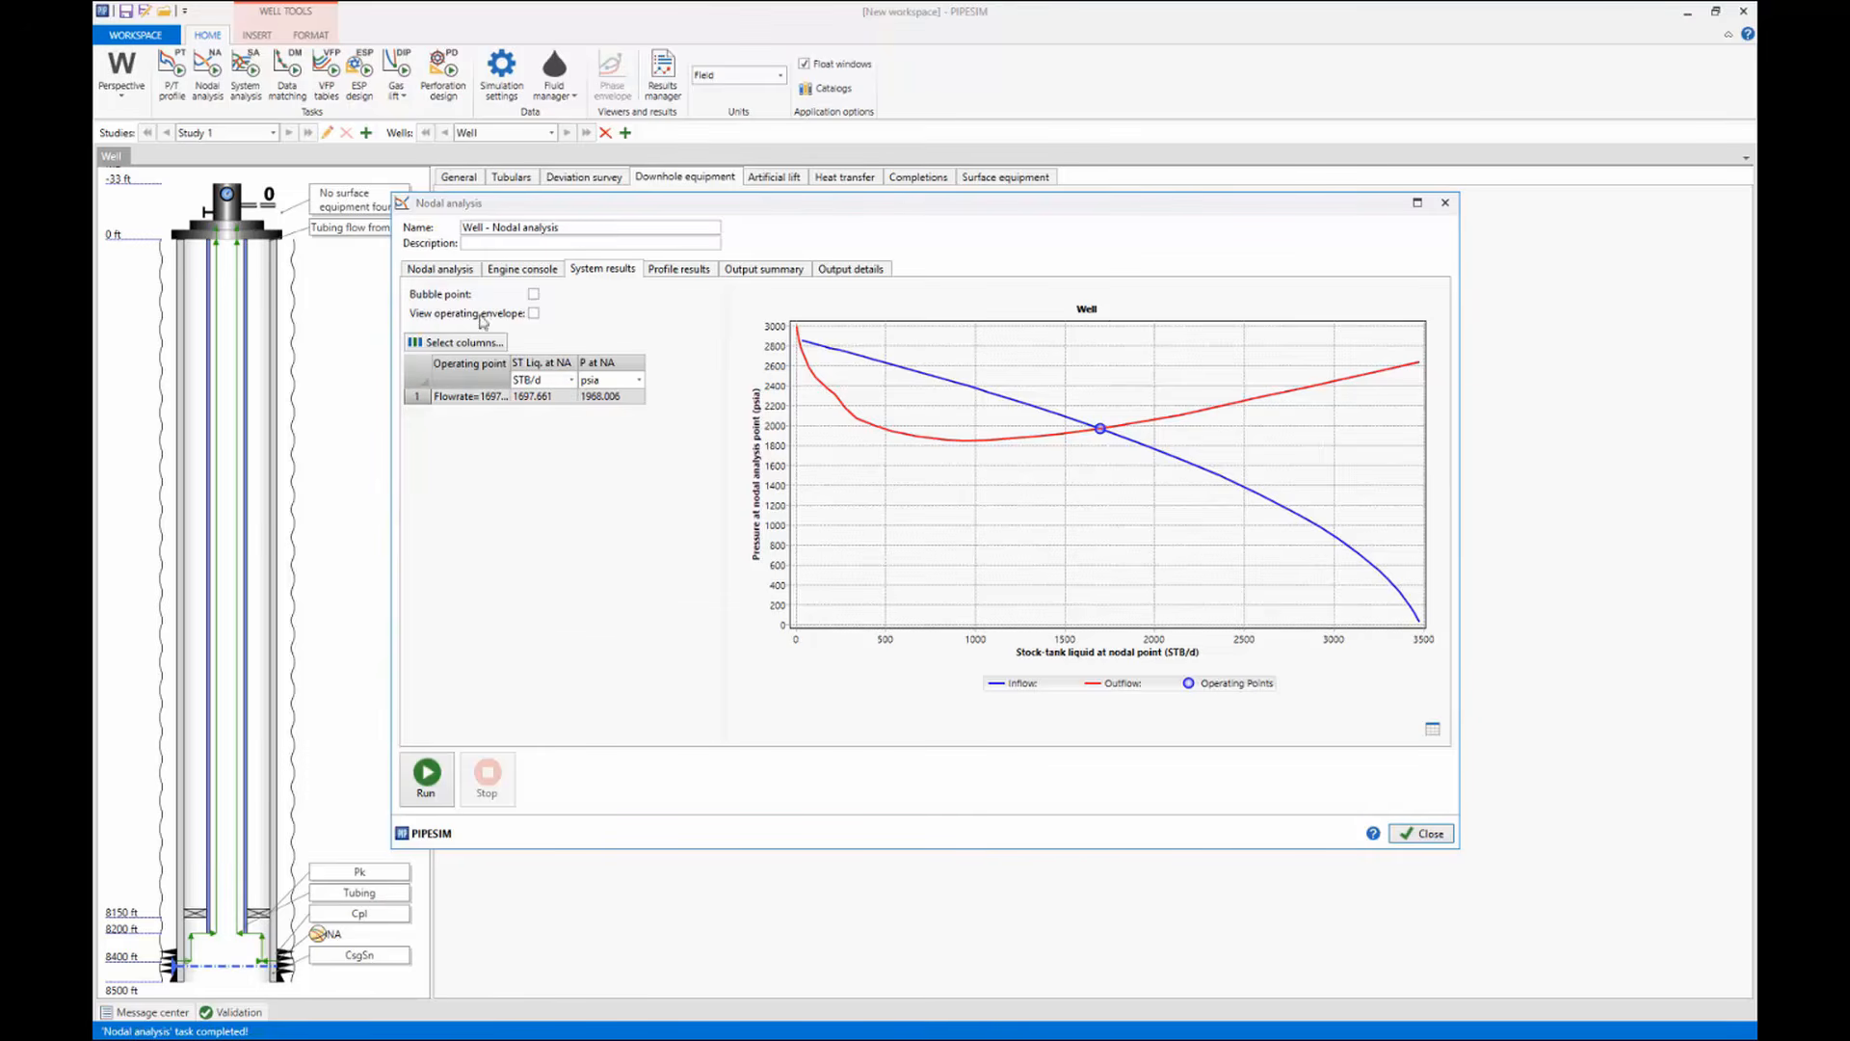
Set the nodal analysis inflow sensitivity object to completion Cpl and open its list of sensitivity variables.
left_click(456, 272)
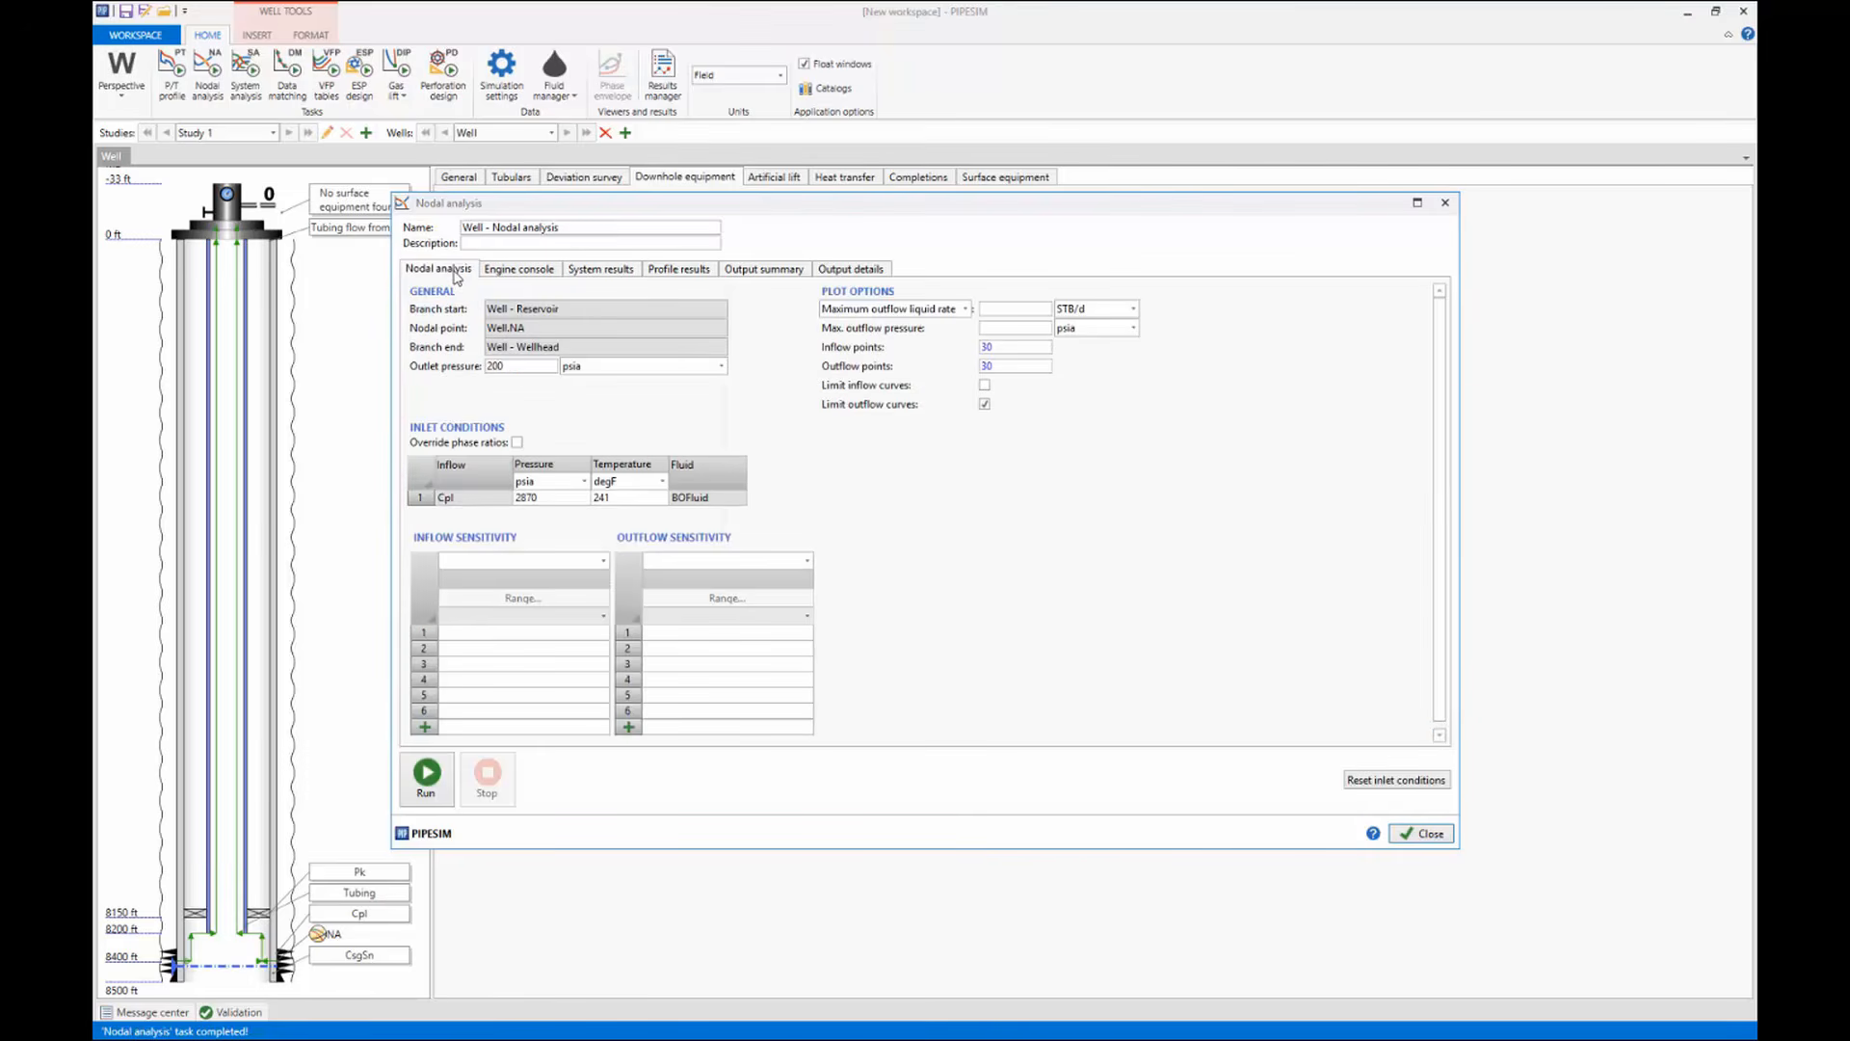
left_click(537, 561)
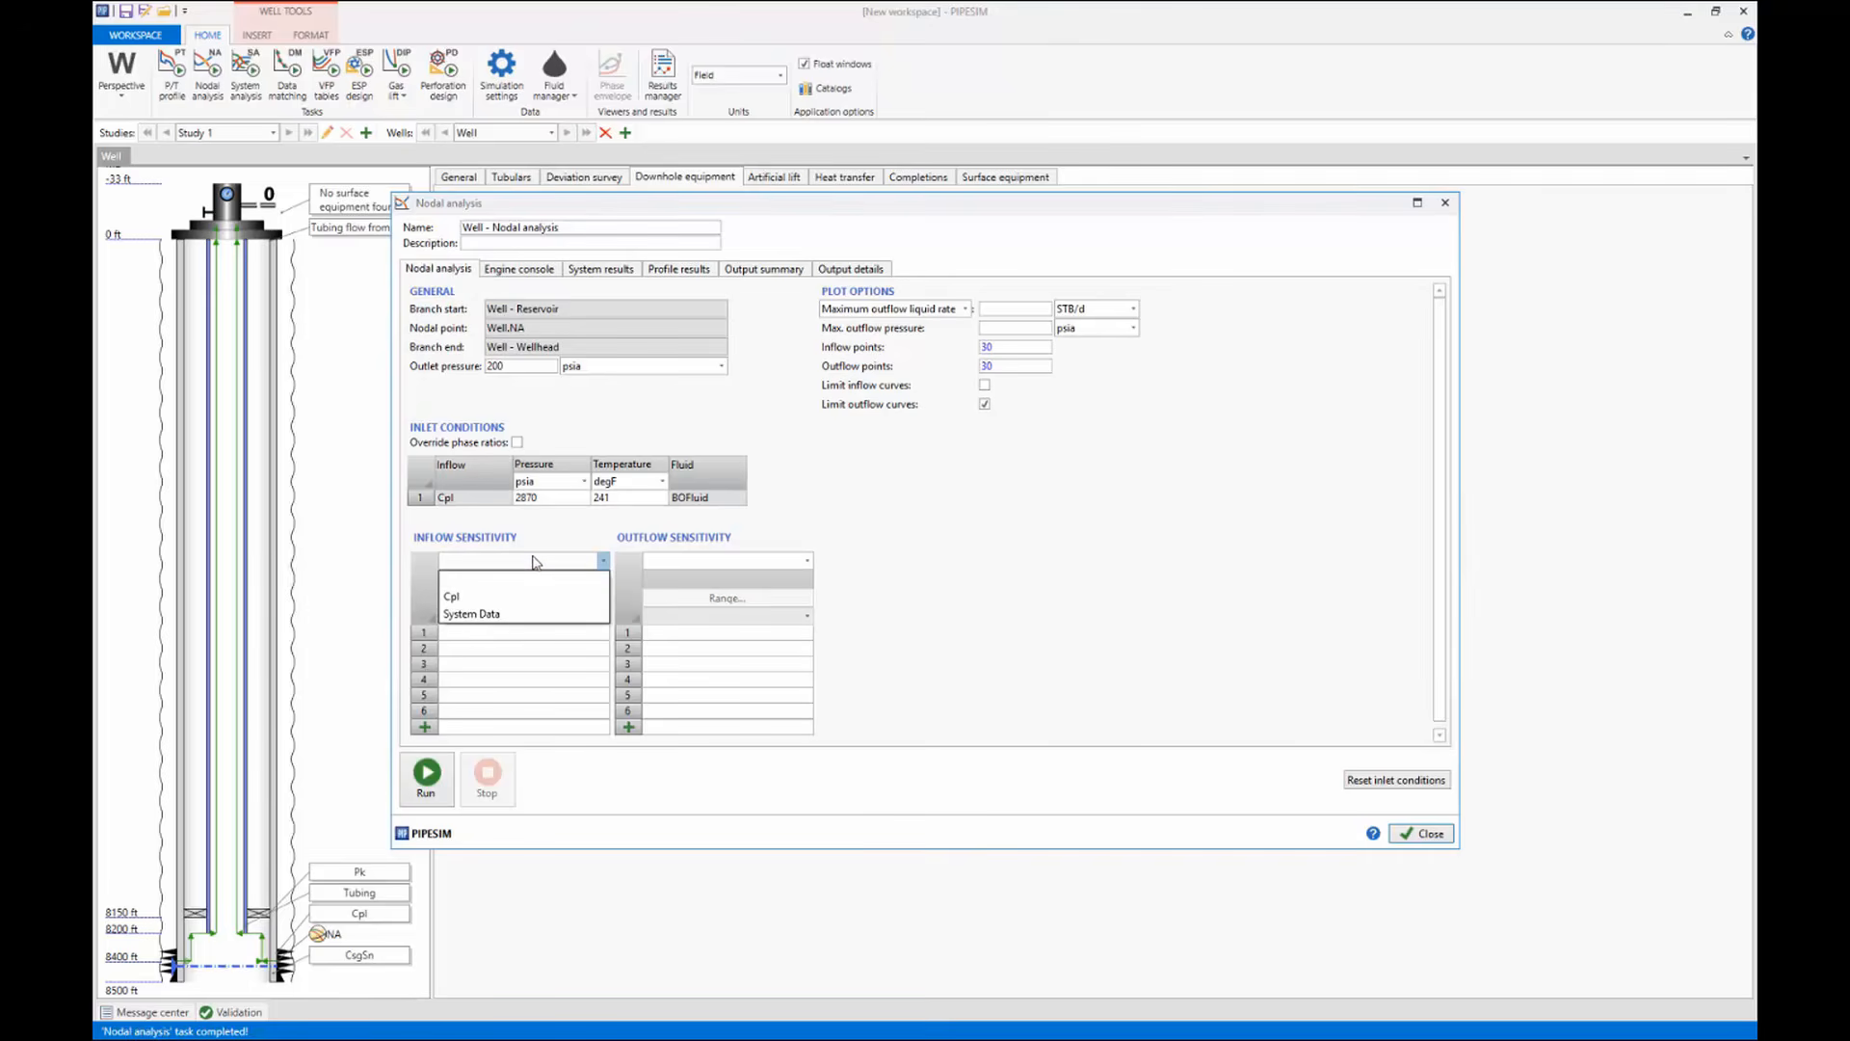
left_click(702, 567)
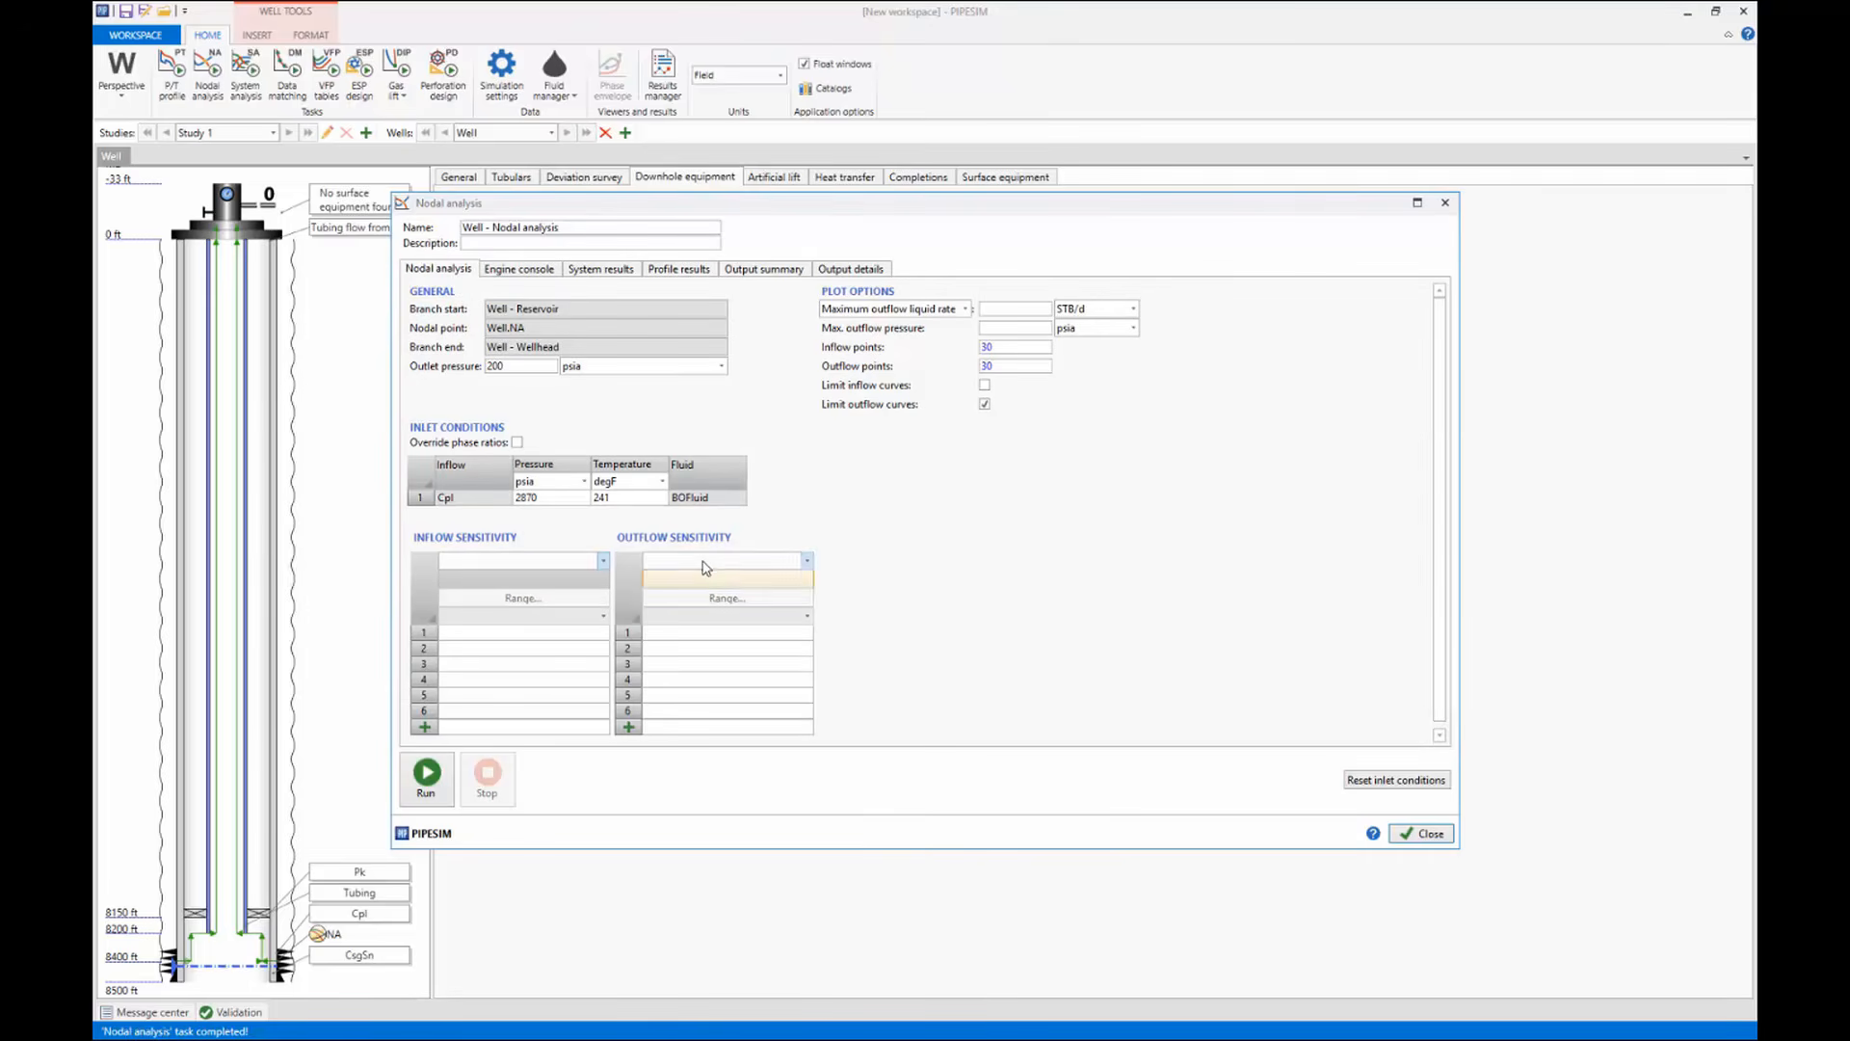
left_click(706, 567)
left_click(539, 559)
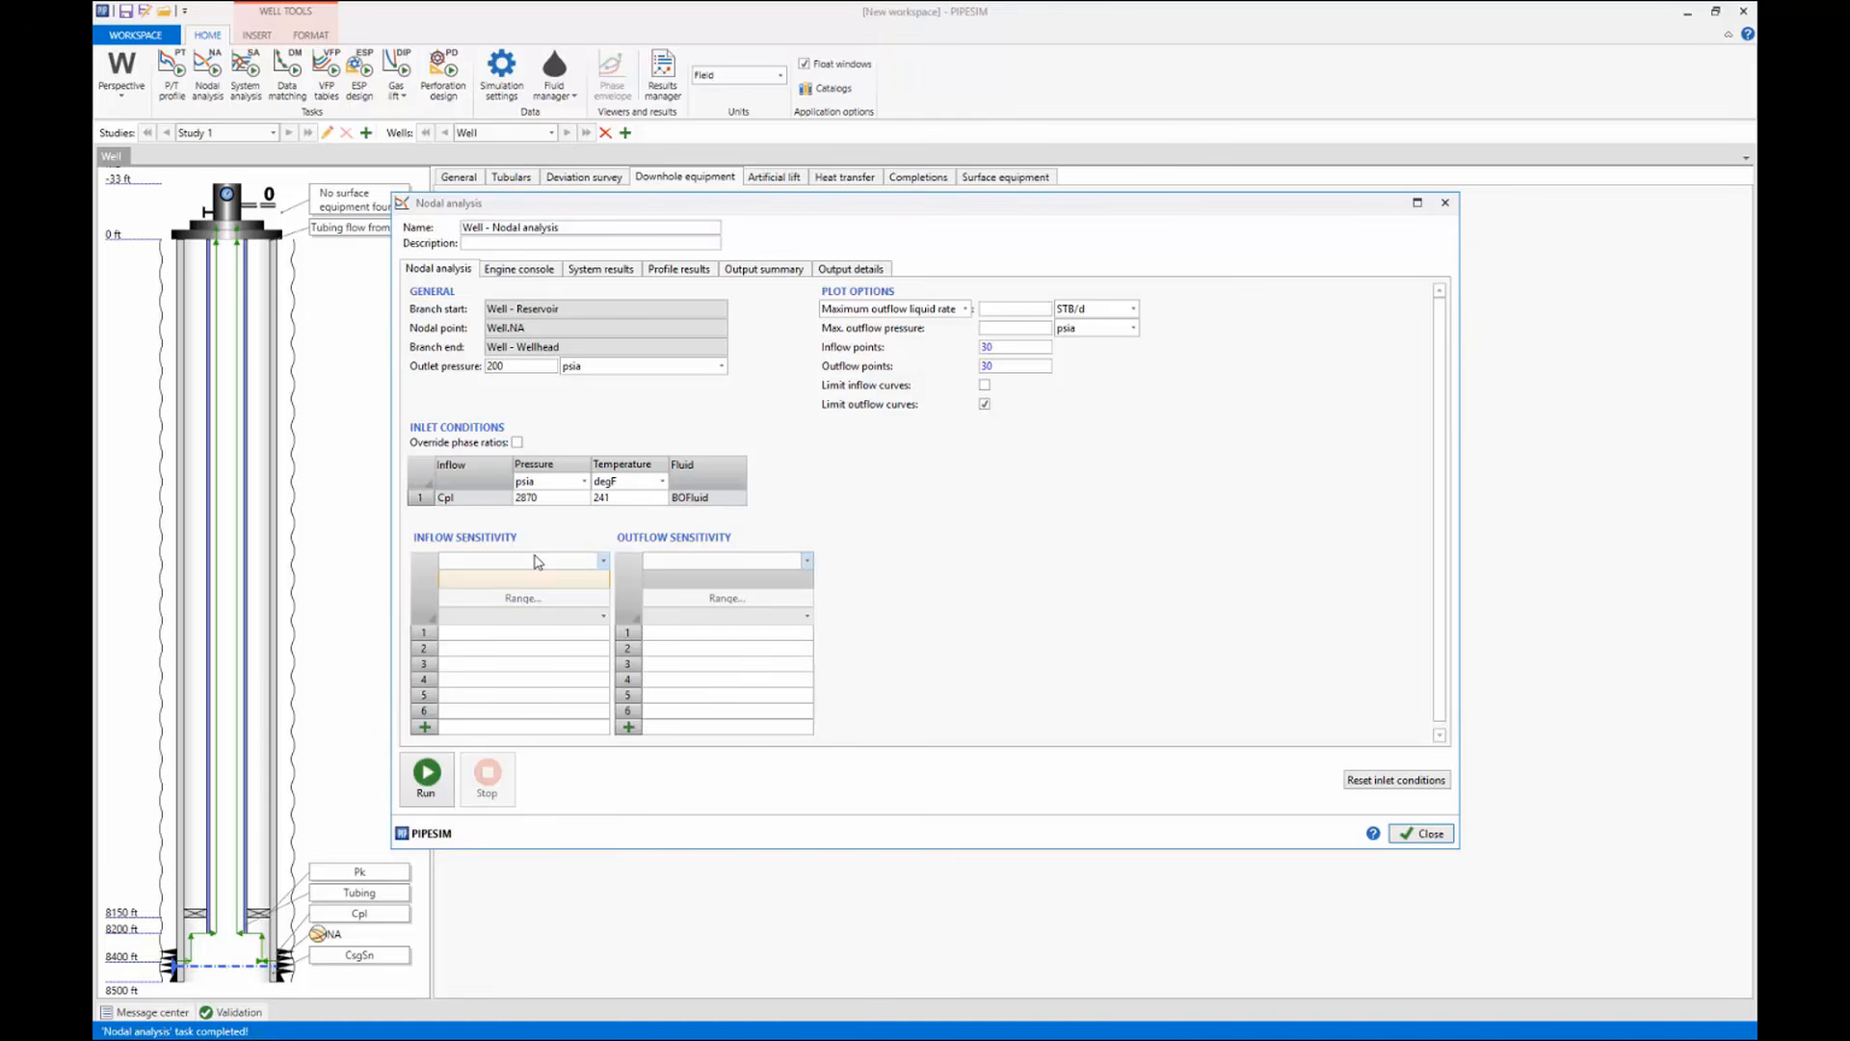
left_click(539, 559)
left_click(509, 595)
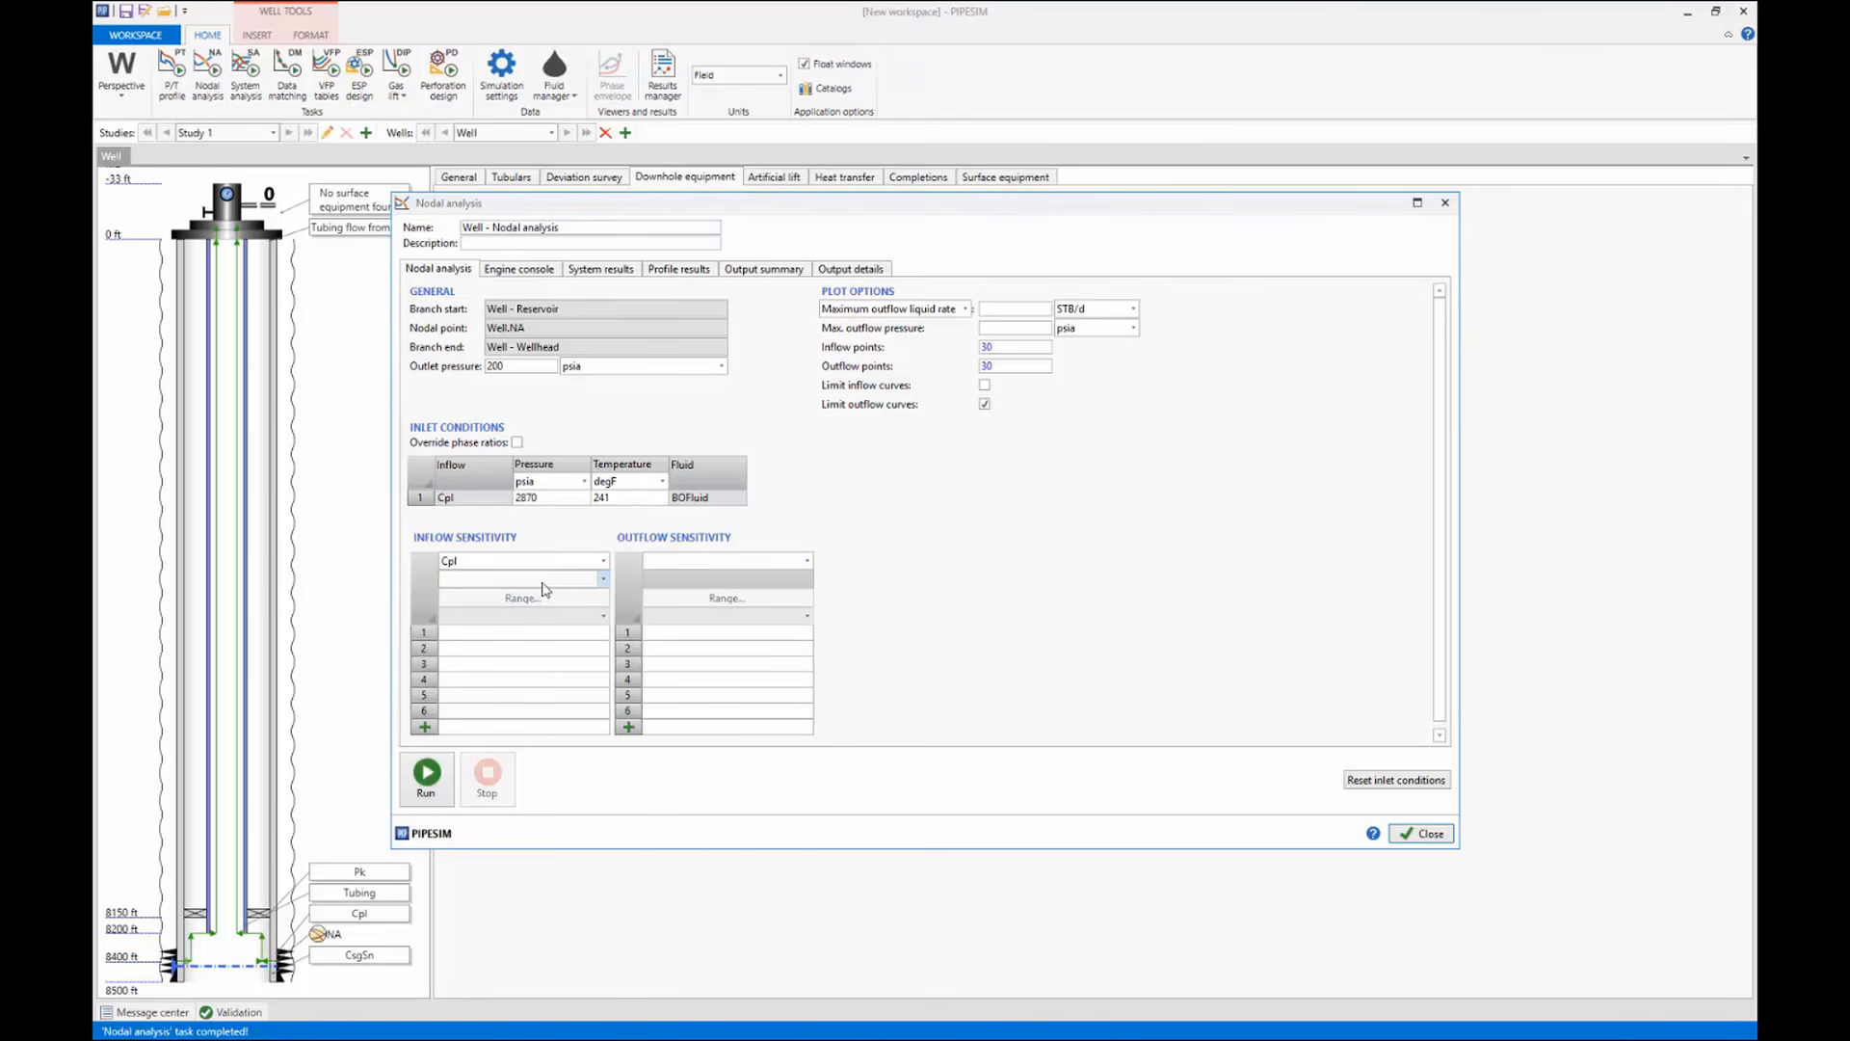
left_click(540, 580)
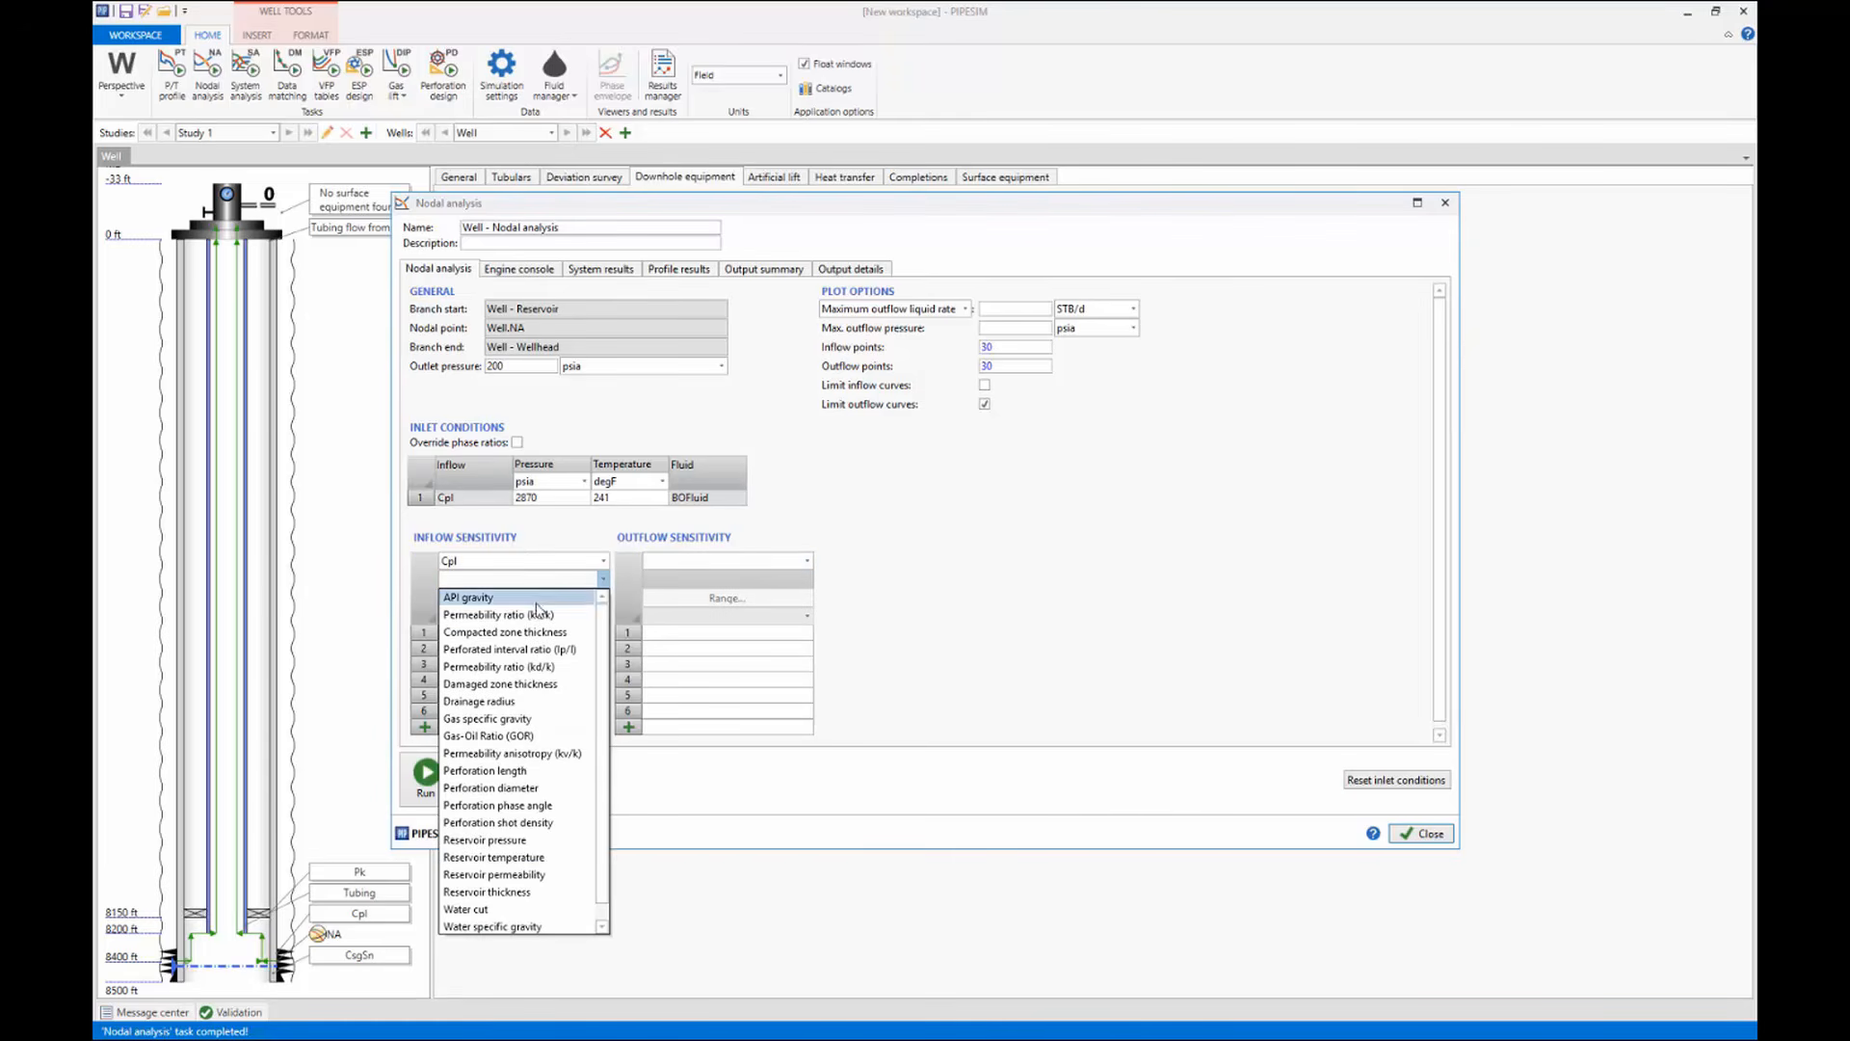